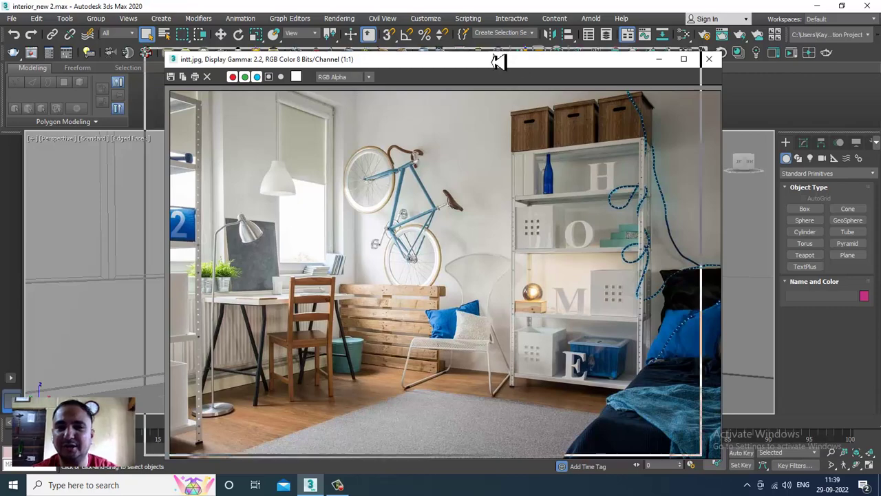
- Shrink the intt.jpg reference image window, set it beside the modelled shelf and frame the shelf area of the photo
drag(496, 59, 431, 55)
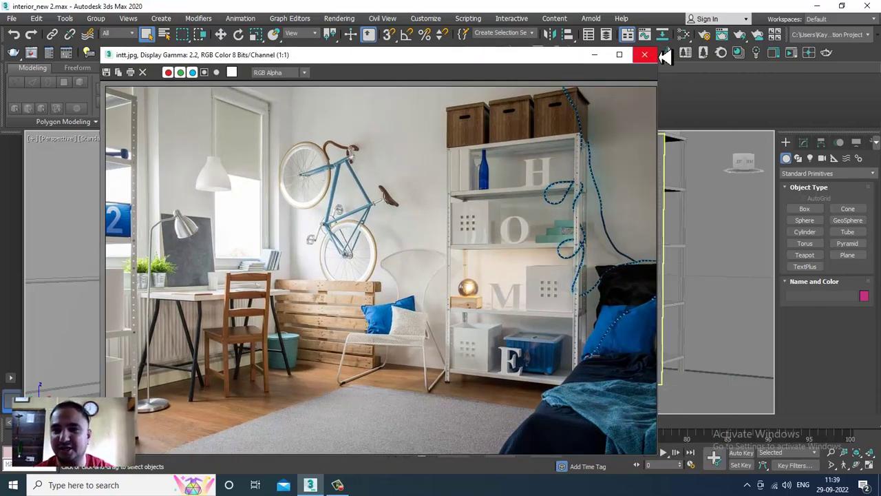
drag(658, 48, 509, 170)
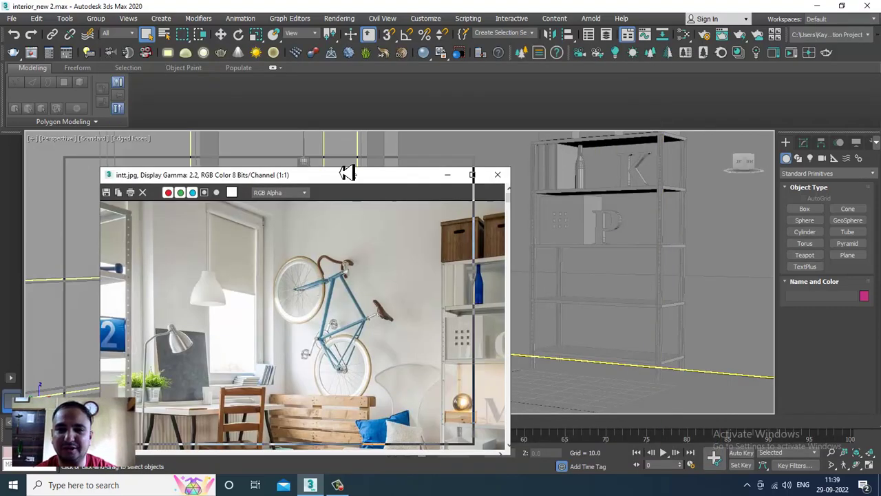
drag(348, 173, 253, 116)
middle_drag(239, 213, 212, 254)
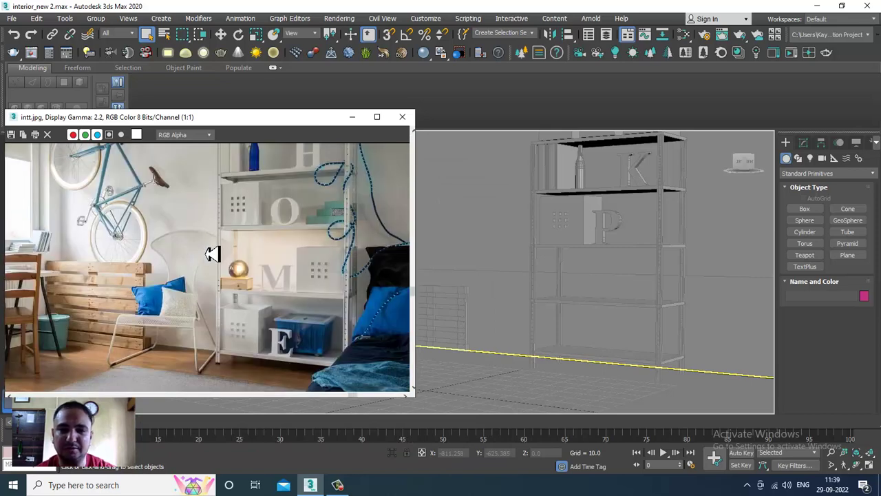
middle_drag(308, 264, 304, 264)
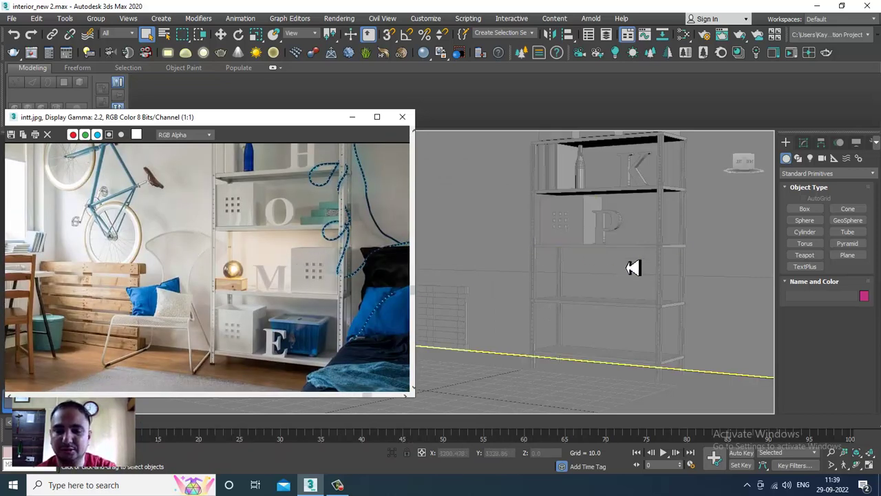
- Create a flat box with AutoGrid on the shelf beside the letter P, about 8.7 long and 17.8 wide
scroll(645, 244, up, 5)
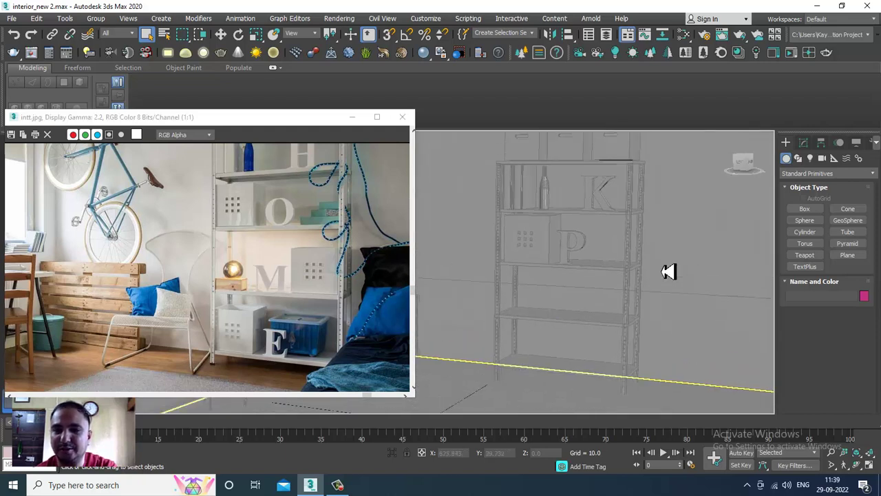
scroll(651, 287, up, 3)
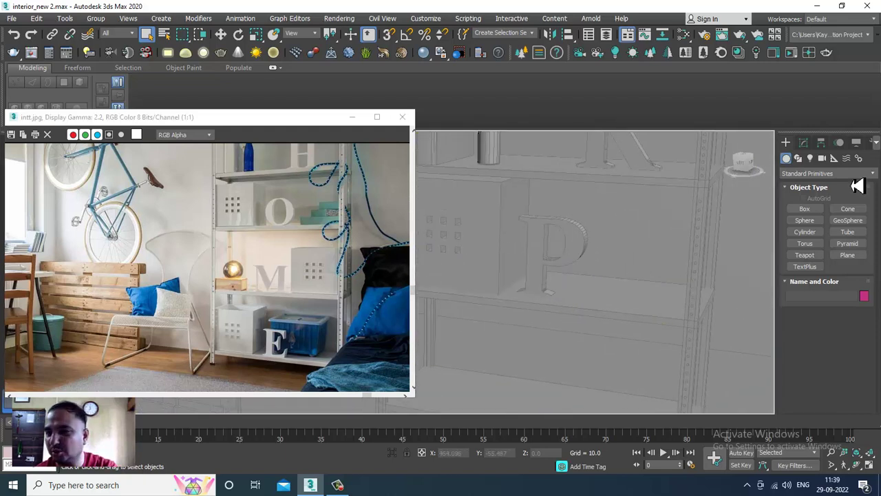
click(817, 210)
scroll(626, 288, up, 4)
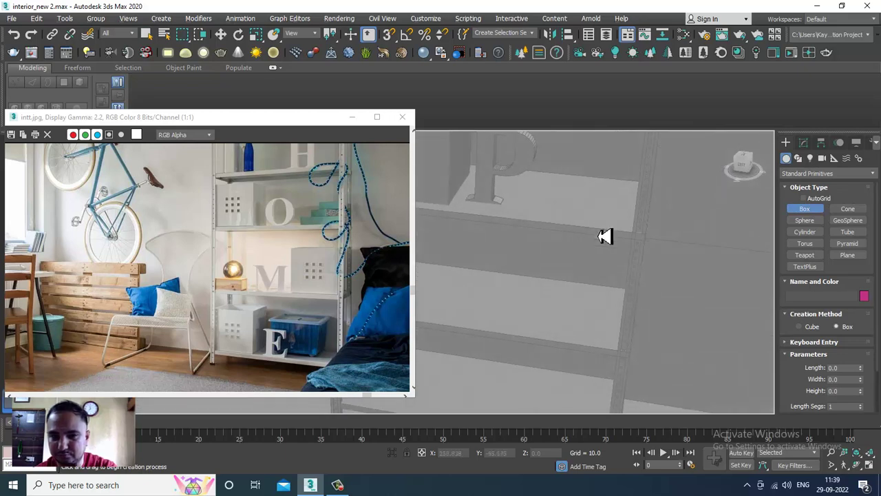
scroll(634, 299, up, 2)
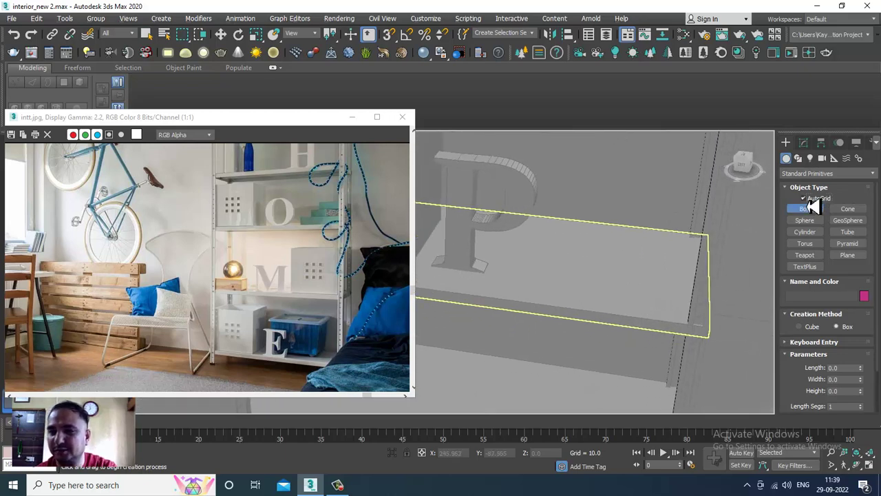
drag(595, 252, 647, 310)
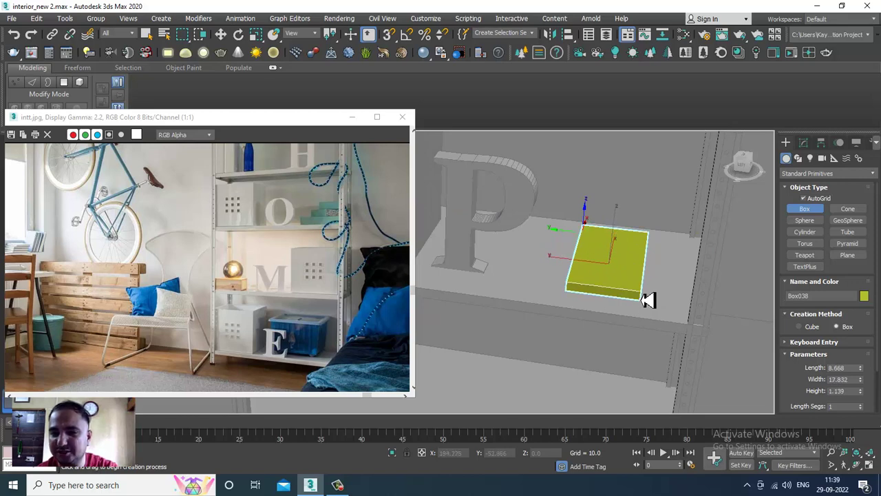
click(639, 292)
- Scale the box down along its vertical axis to about 88 percent
key(w)
alt+middle_drag(639, 292, 608, 234)
key(z)
key(r)
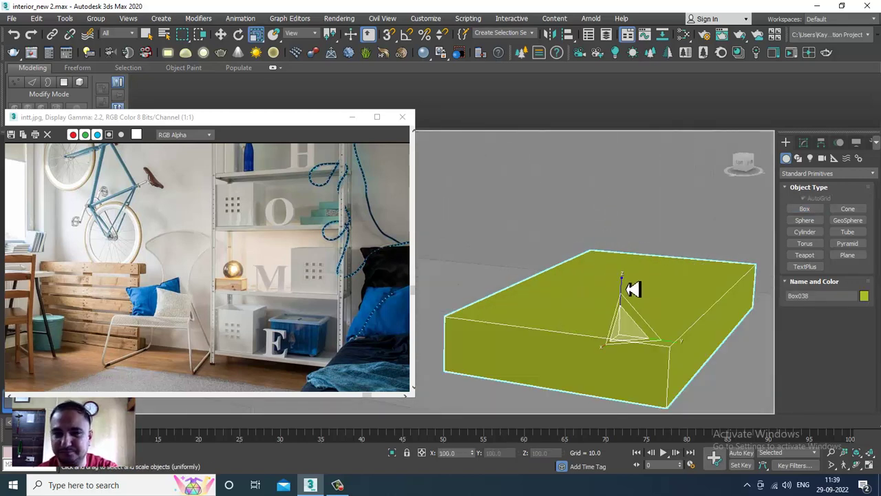
drag(626, 285, 625, 294)
scroll(628, 294, down, 4)
middle_drag(628, 294, 655, 244)
scroll(670, 293, down, 5)
scroll(651, 280, up, 8)
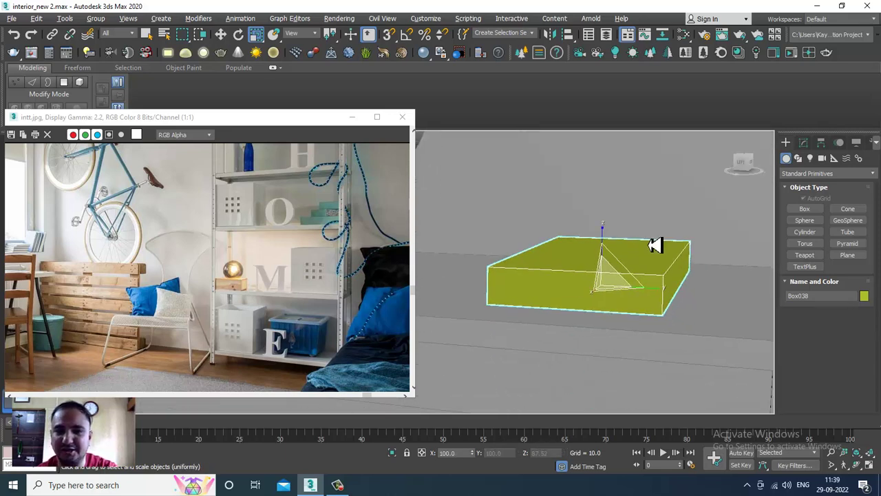
- Convert the box to an Editable Poly
scroll(655, 266, up, 4)
key(e)
alt+middle_drag(610, 325, 641, 315)
key(w)
scroll(635, 309, down, 3)
right_click(632, 285)
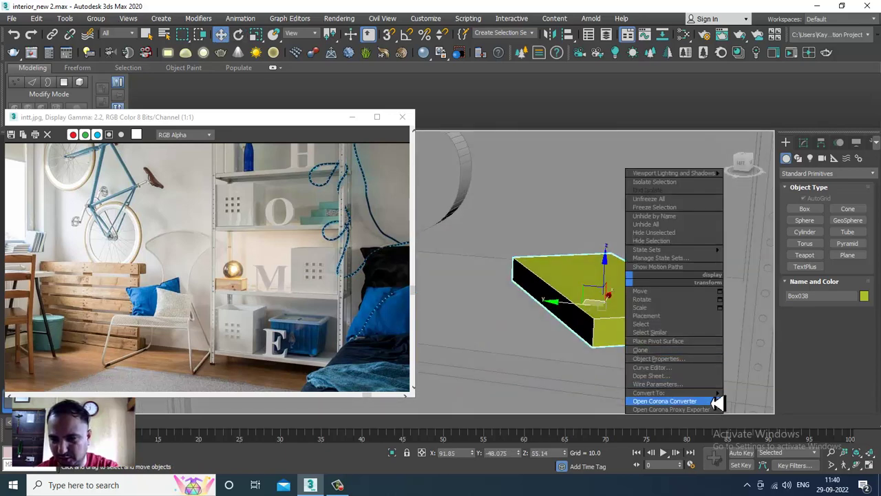
mouse_move(705, 394)
click(747, 400)
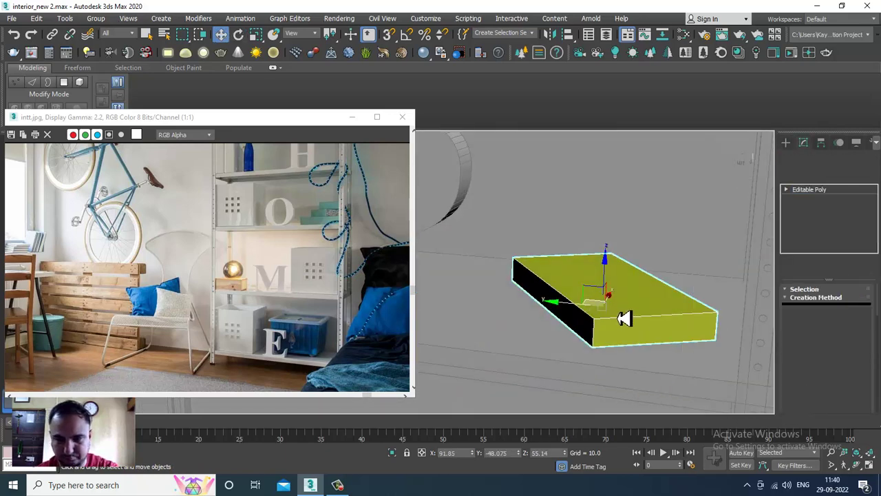
- Chamfer the two long edges on the side facing the letter P with a small multi-segment rounding to form a book spine
key(2)
click(574, 306)
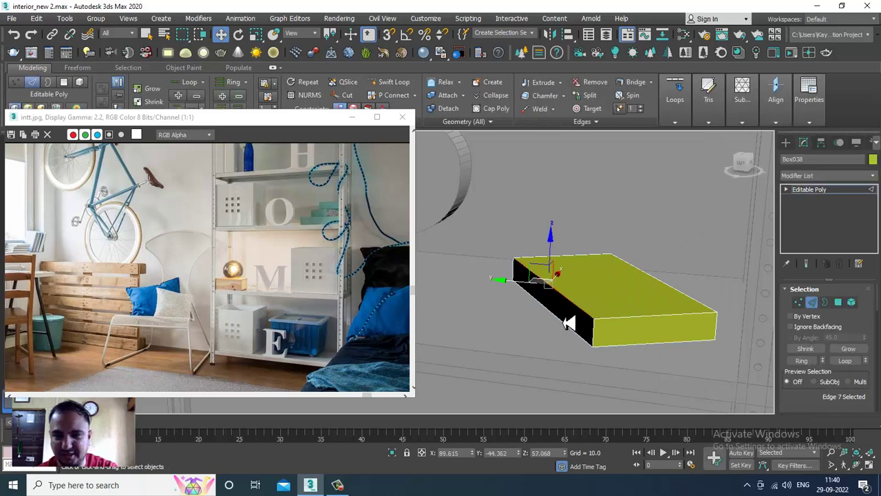
scroll(783, 290, down, 5)
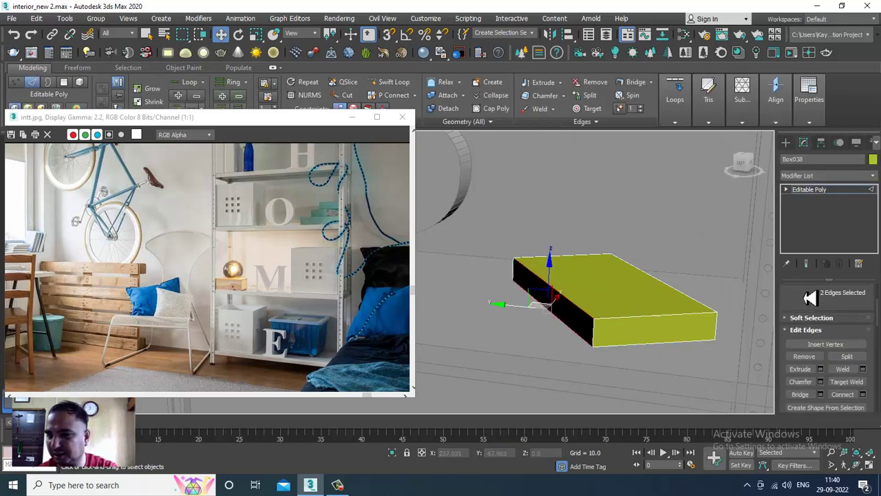
click(821, 352)
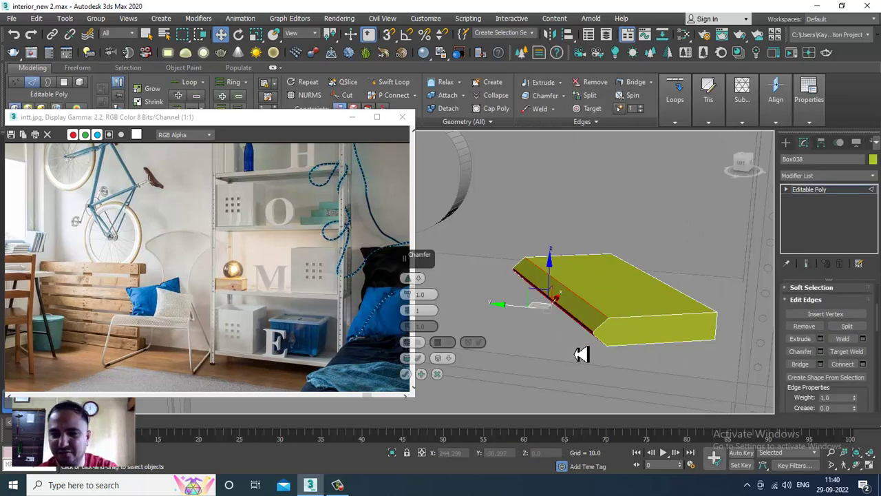
drag(409, 313, 412, 306)
click(406, 374)
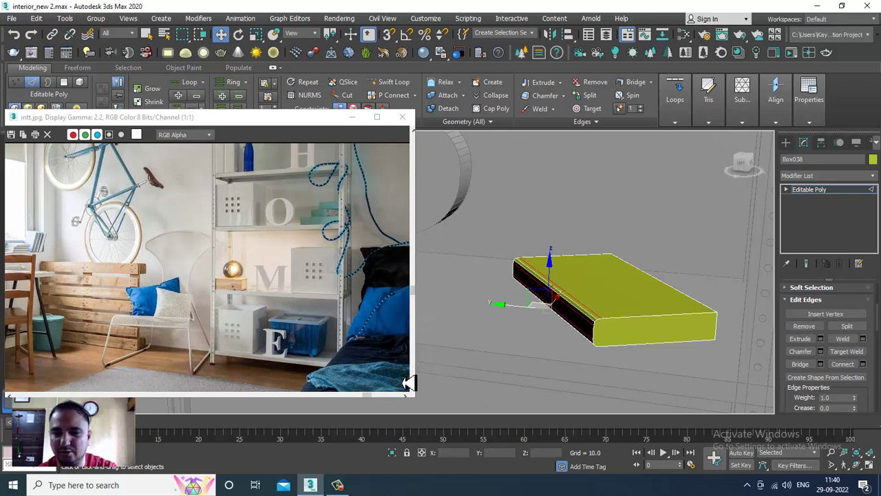
- Select the polygons on the book's three remaining sides, leaving out the rounded spine and the covers
key(4)
click(689, 335)
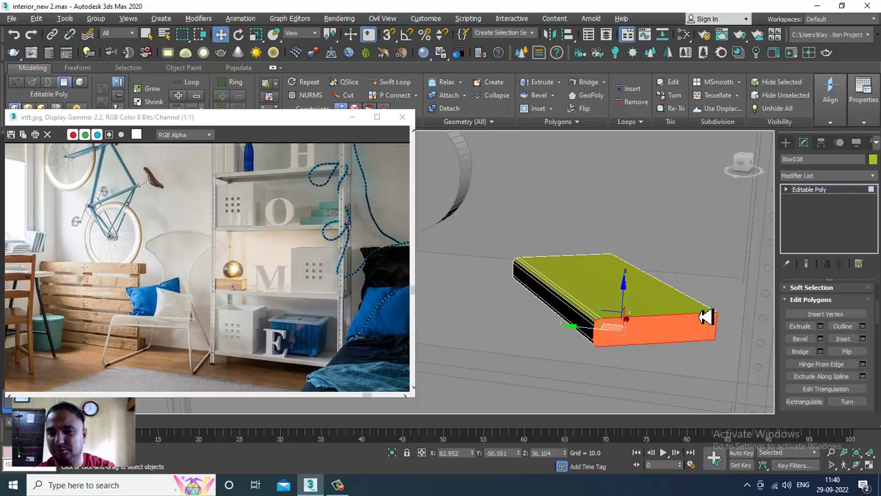
scroll(700, 317, up, 6)
ctrl+click(731, 367)
scroll(733, 366, down, 4)
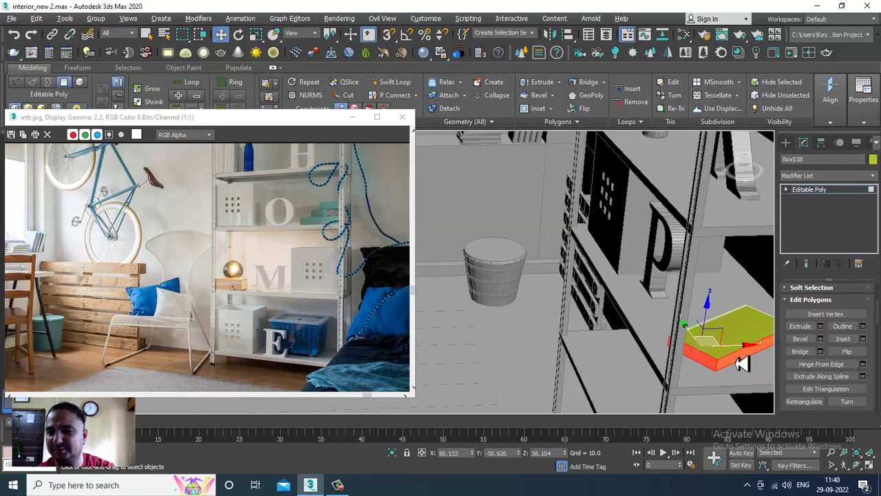
alt+middle_drag(742, 364, 545, 313)
alt+middle_drag(628, 329, 579, 317)
scroll(579, 317, up, 8)
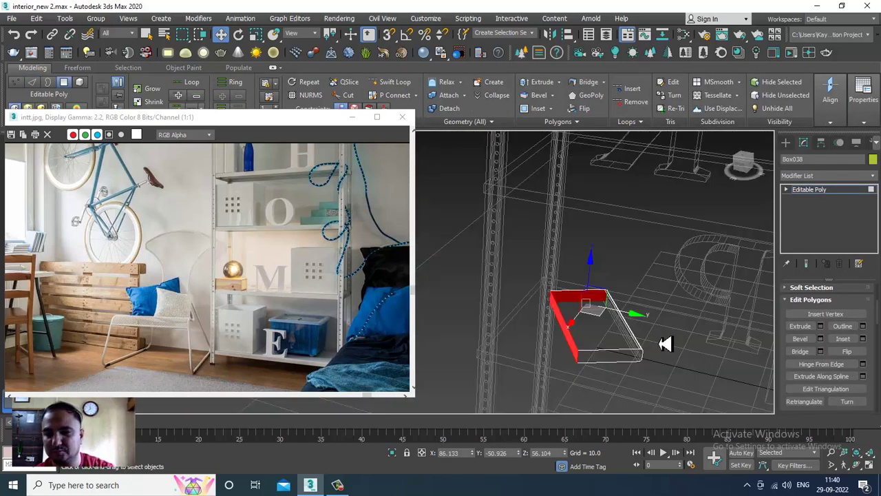
alt+middle_drag(631, 363, 755, 327)
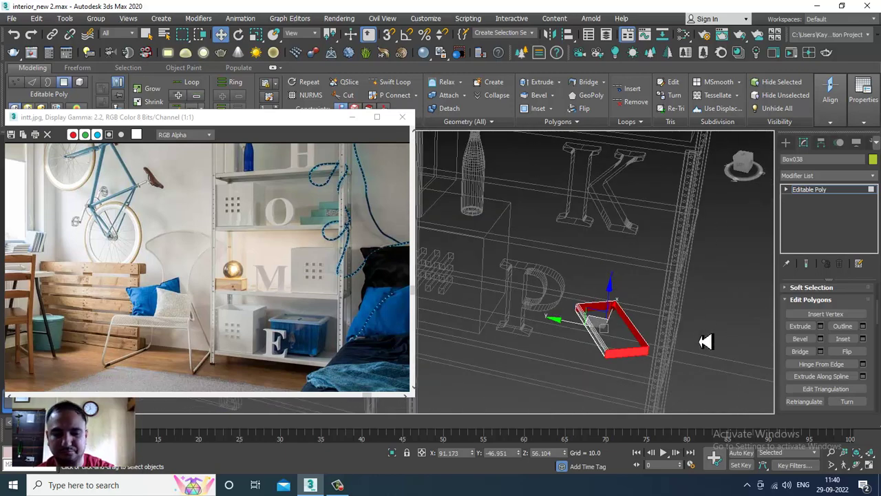
key(F3)
scroll(649, 335, up, 3)
alt+middle_drag(649, 334, 663, 295)
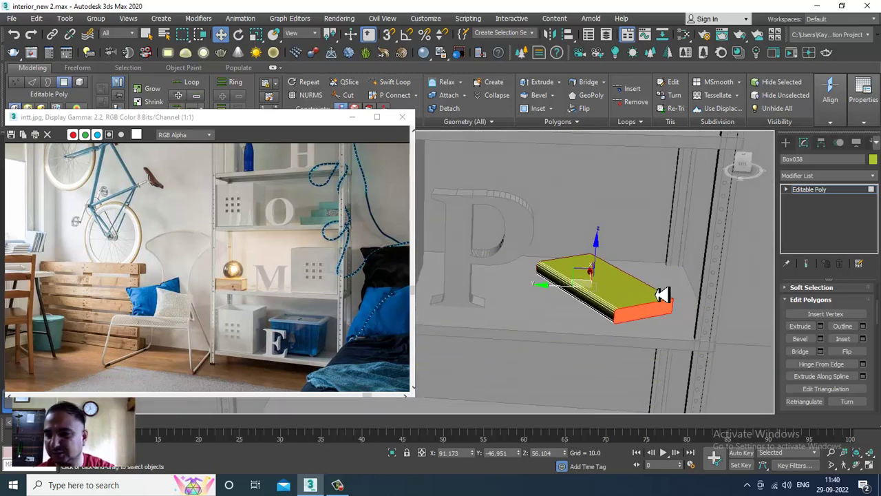
click(820, 326)
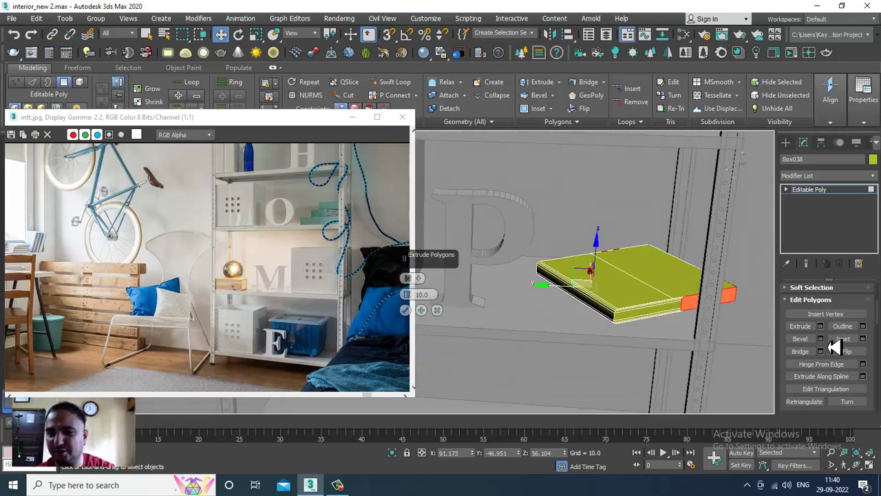
click(427, 285)
click(451, 301)
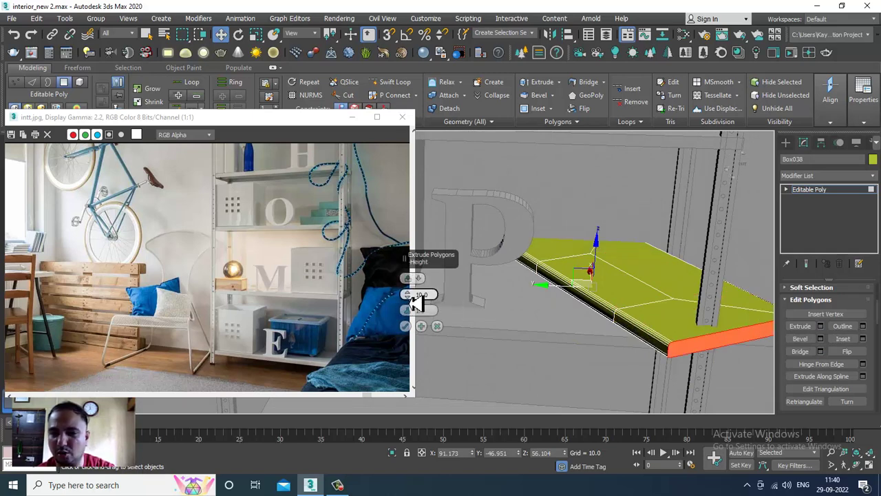
drag(416, 302, 446, 349)
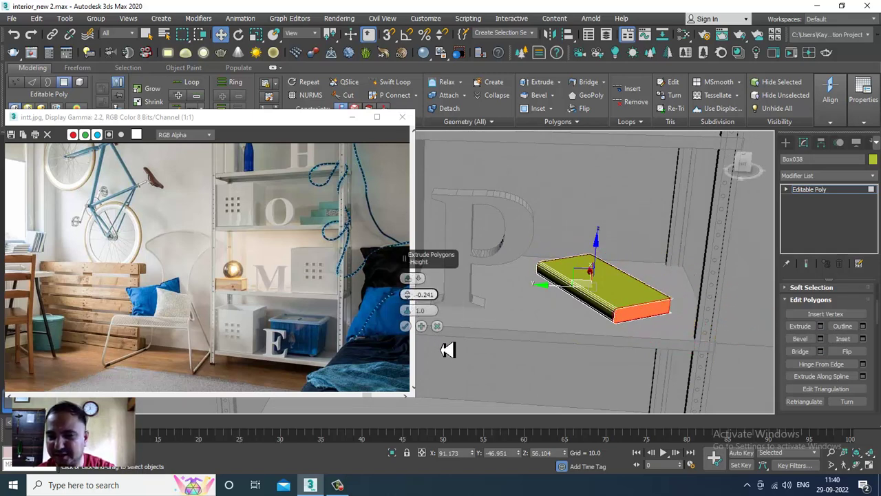
click(437, 326)
- Inset the three selected side faces by 0.147 and extrude them inward by -0.119 to form the page block
scroll(600, 326, up, 5)
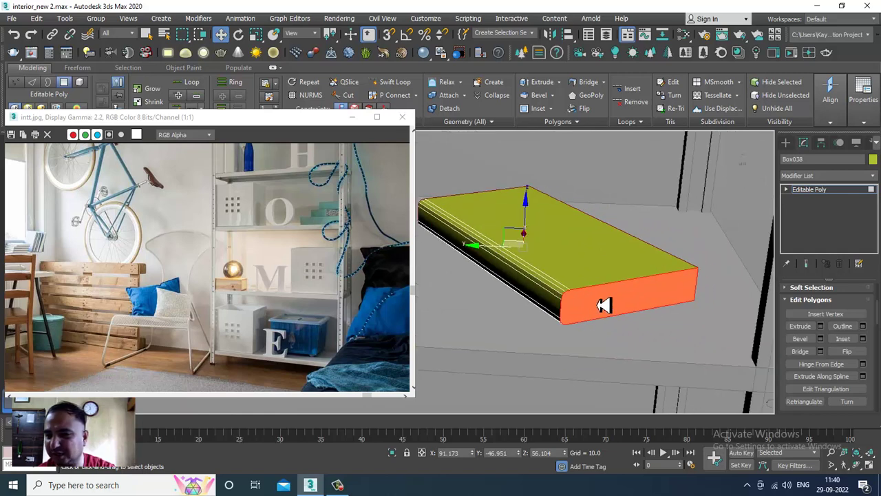
click(864, 340)
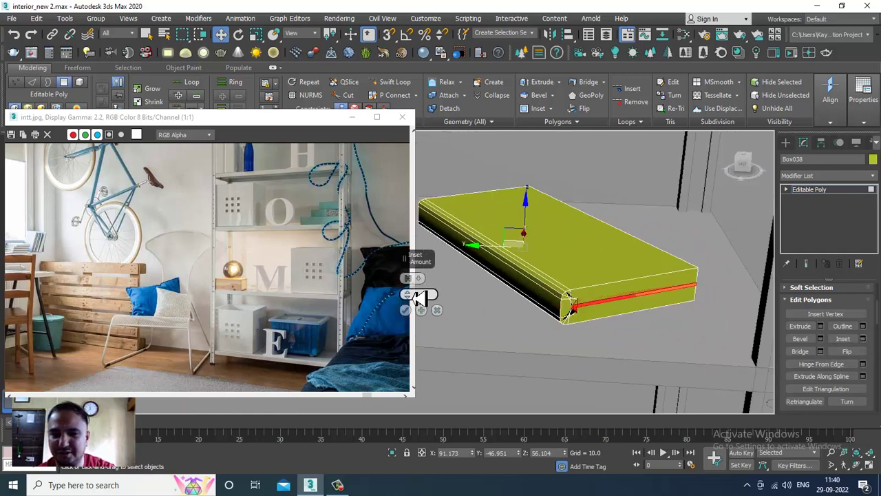
drag(412, 300, 417, 306)
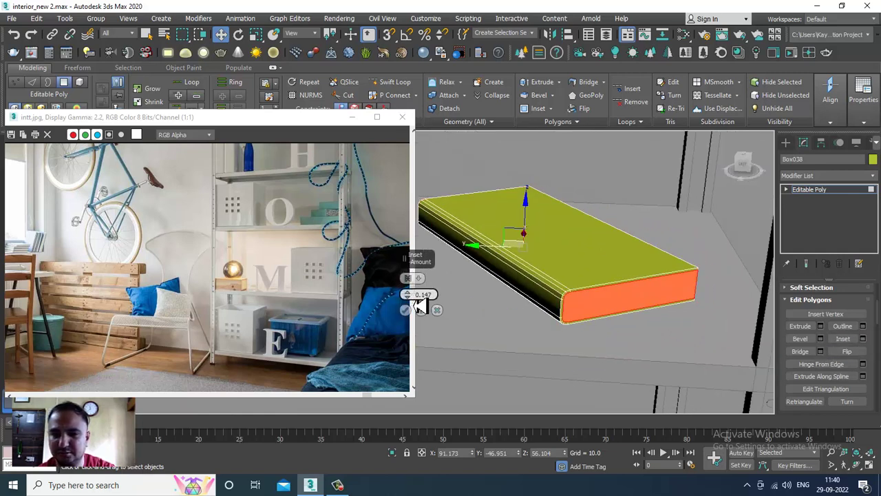
click(412, 309)
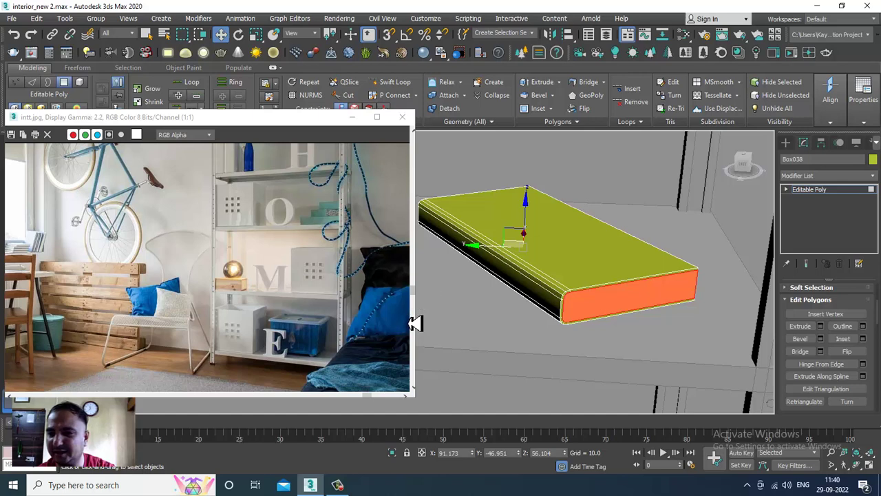
click(820, 326)
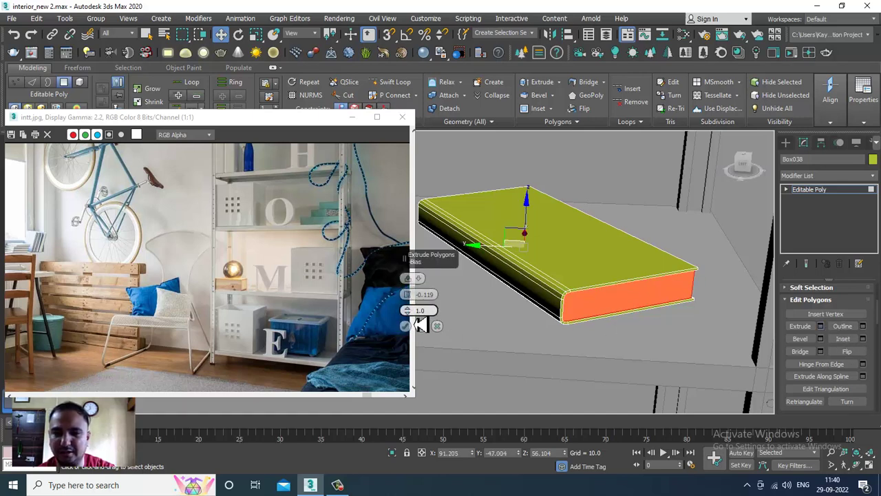
click(406, 326)
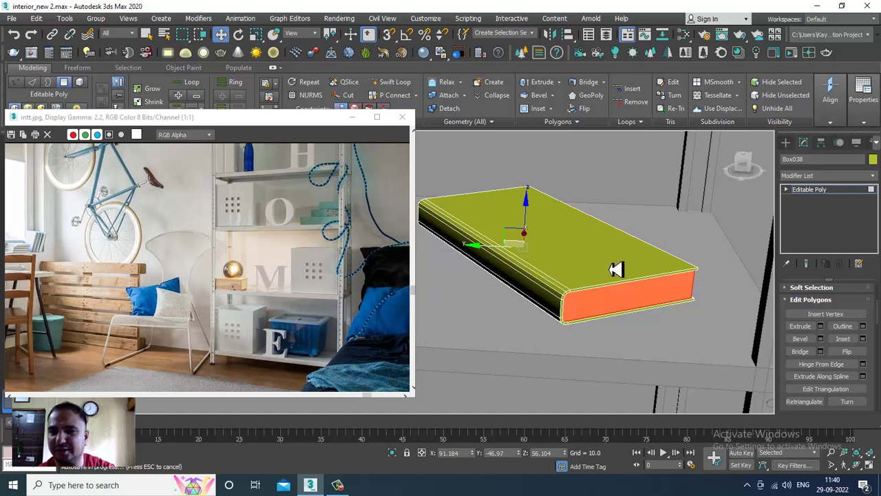
- Shorten the book by moving the vertices at its front end inward, and leave vertex editing
key(4)
alt+middle_drag(608, 261, 624, 288)
key(1)
drag(721, 246, 555, 415)
drag(626, 300, 539, 300)
click(837, 193)
- Clone the book upward as one copy stacked on the original and turn the copy slightly about the vertical axis
scroll(596, 235, down, 4)
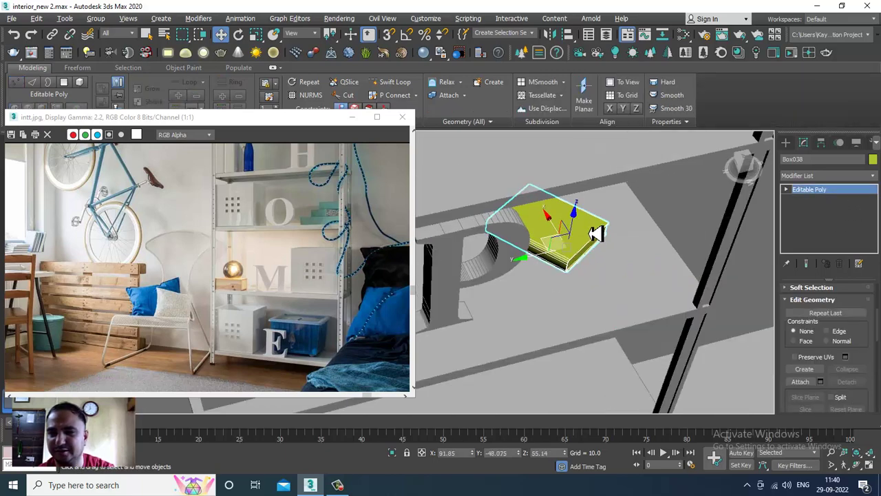
mouse_move(596, 234)
alt+middle_down()
mouse_move(608, 212)
mouse_move(555, 232)
mouse_move(571, 244)
mouse_move(593, 197)
mouse_move(611, 249)
mouse_move(582, 228)
alt+middle_up()
shift+drag(580, 198, 596, 211)
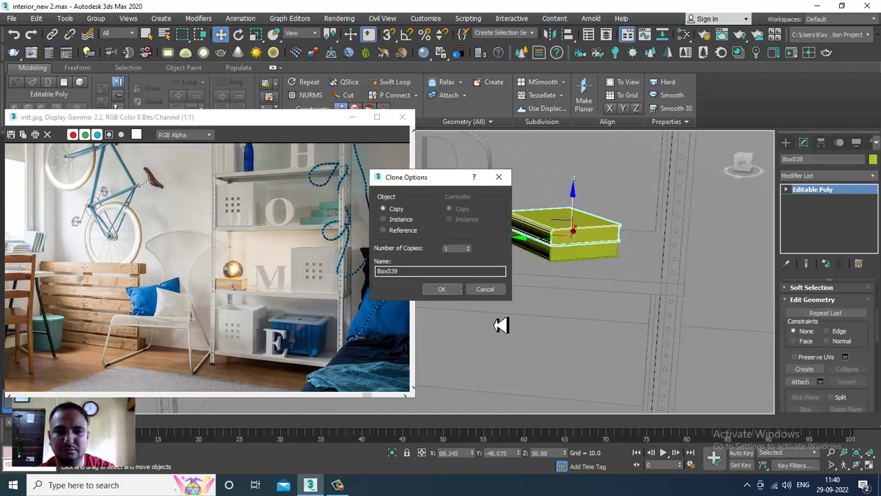
click(453, 290)
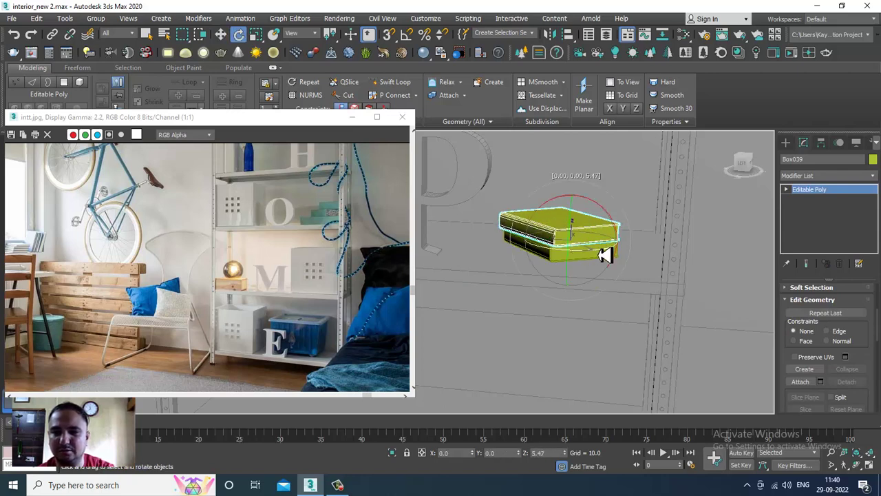
key(w)
alt+middle_drag(618, 254, 550, 246)
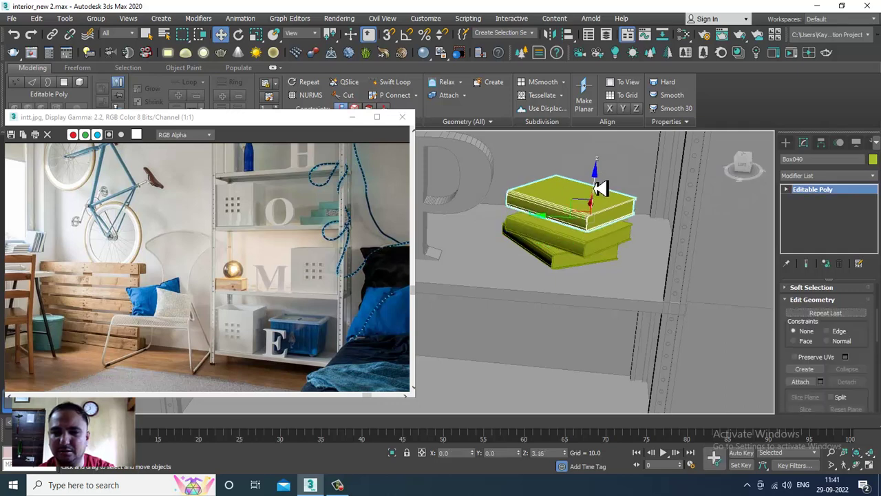
- Clone the upper book as a third copy stacked on top and turn it about the vertical axis
shift+drag(612, 199, 614, 201)
click(449, 294)
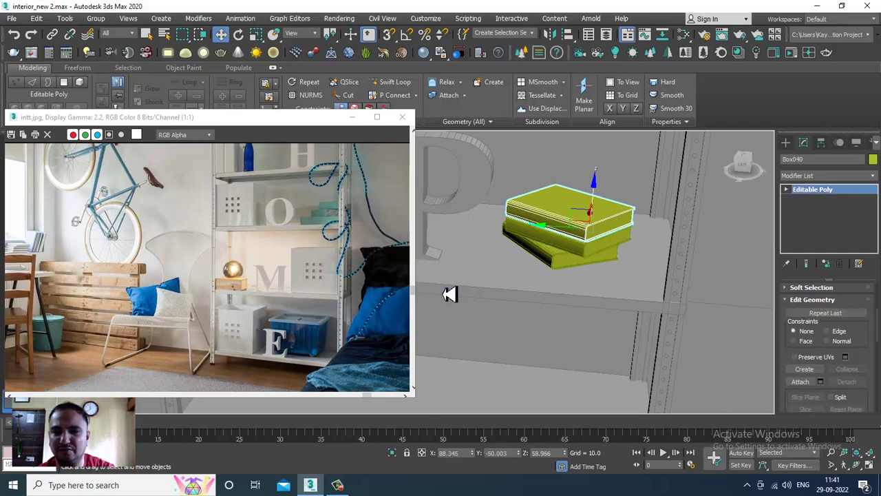
key(e)
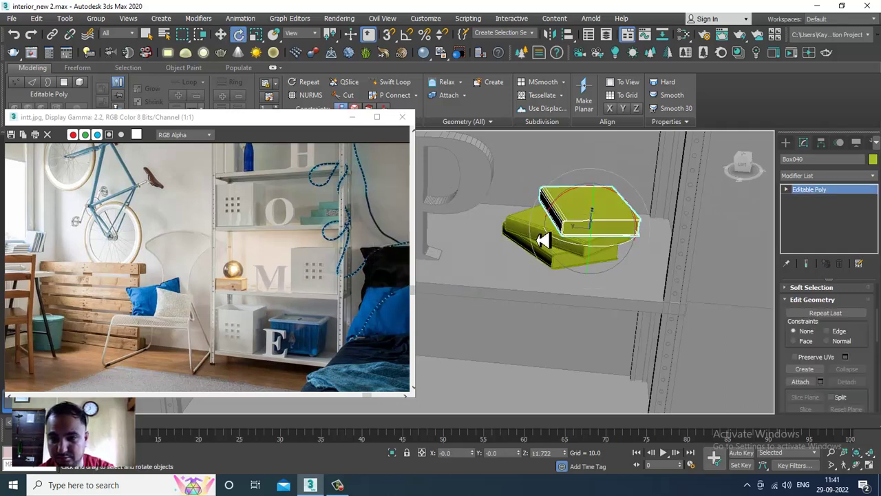
alt+middle_drag(544, 239, 586, 220)
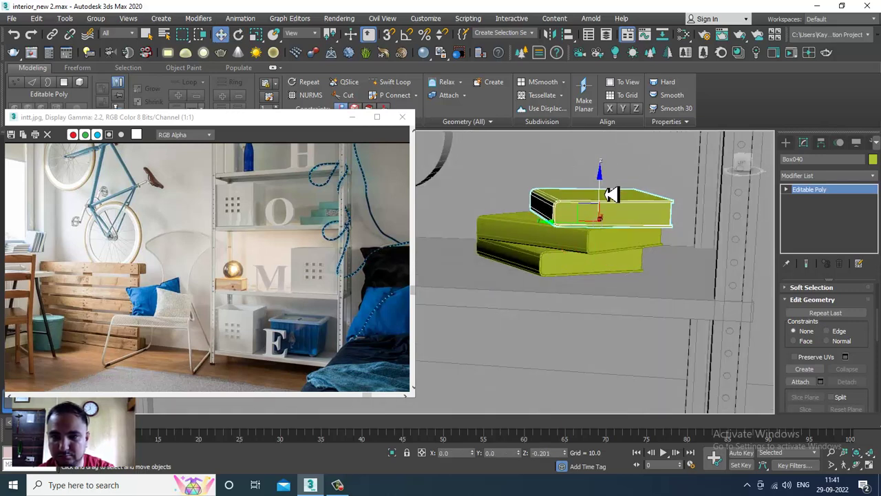
alt+middle_drag(655, 297, 654, 237)
- Create a box about 14.9 long and 10.6 wide at the empty end of the shelf below the books and adjust its position
scroll(652, 276, down, 4)
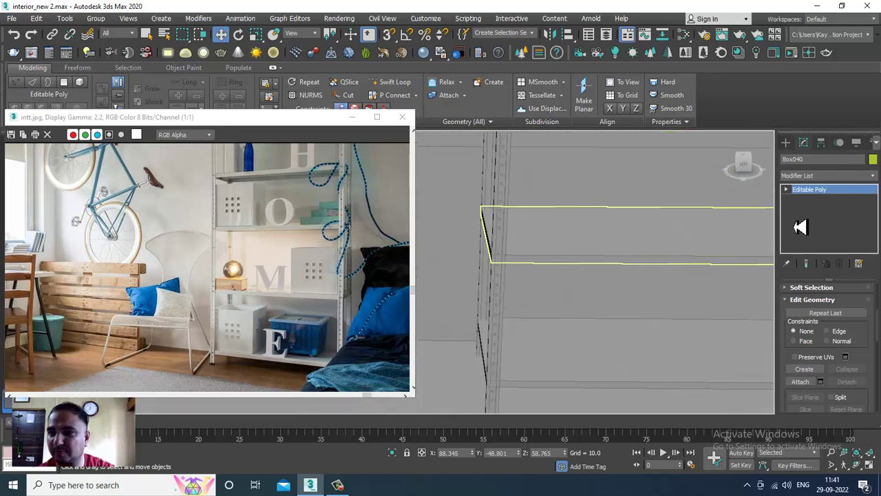
click(785, 142)
alt+middle_drag(623, 269, 594, 318)
drag(486, 235, 594, 298)
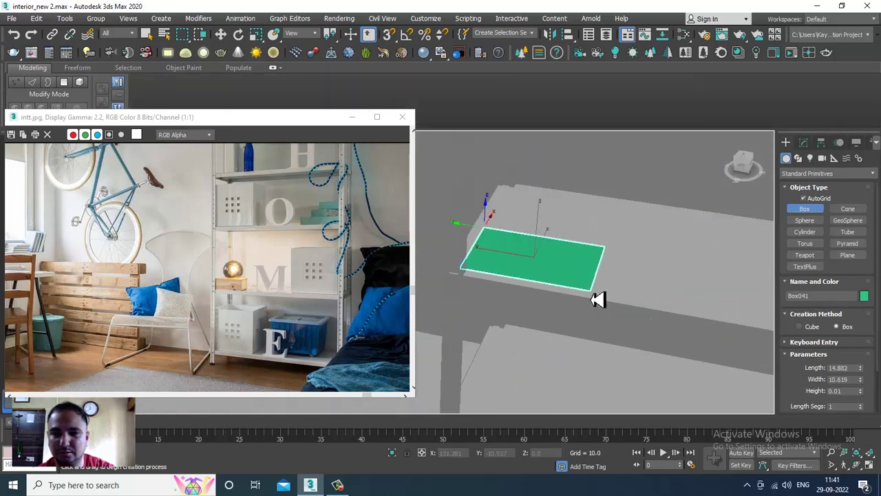
click(601, 257)
mouse_move(601, 257)
alt+middle_down()
mouse_move(606, 236)
mouse_move(583, 246)
mouse_move(610, 248)
alt+middle_up()
key(w)
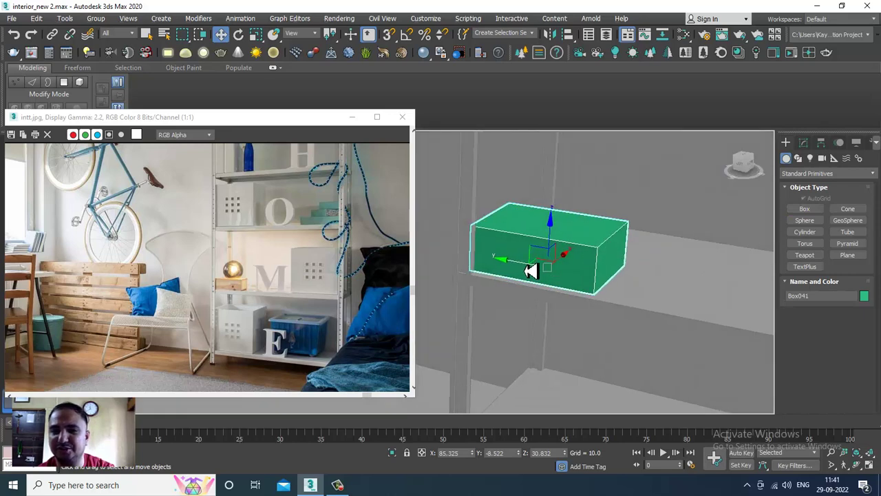
alt+middle_drag(560, 266, 535, 280)
key(r)
key(w)
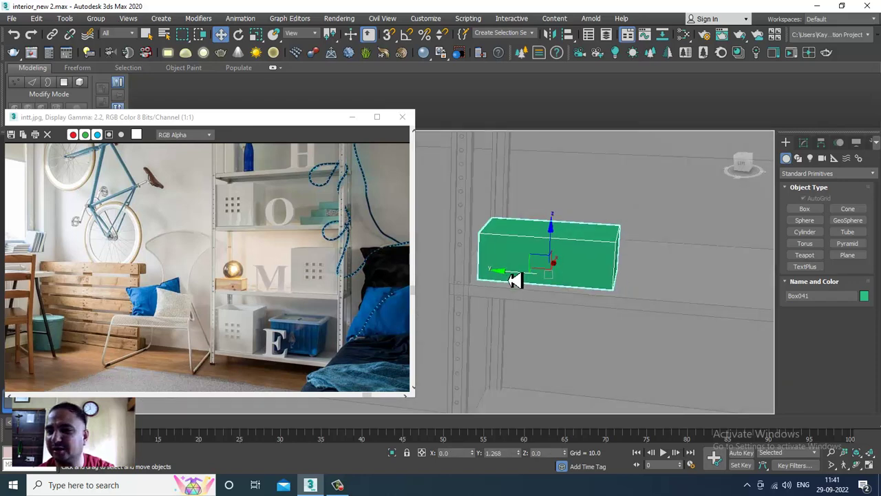
- Create a sphere with a radius of about 4 on the green box and raise it to rest on the box's top
click(812, 223)
alt+middle_drag(563, 220, 548, 248)
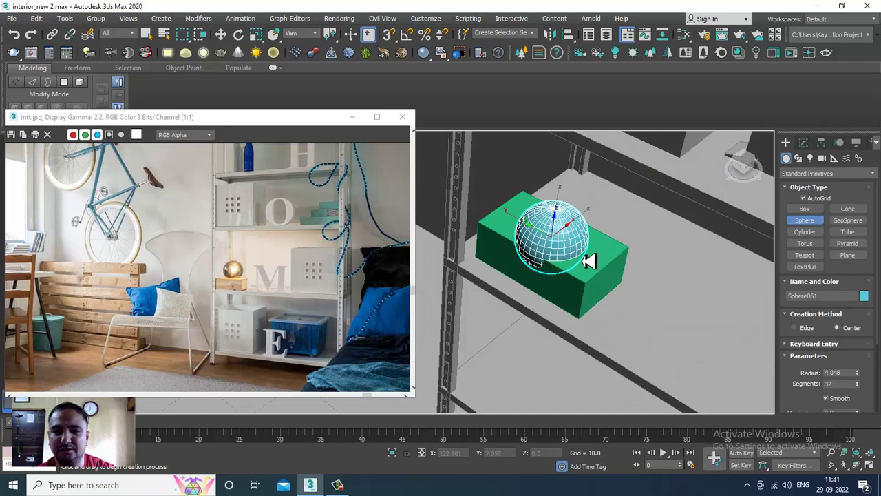
key(w)
alt+middle_drag(558, 240, 565, 224)
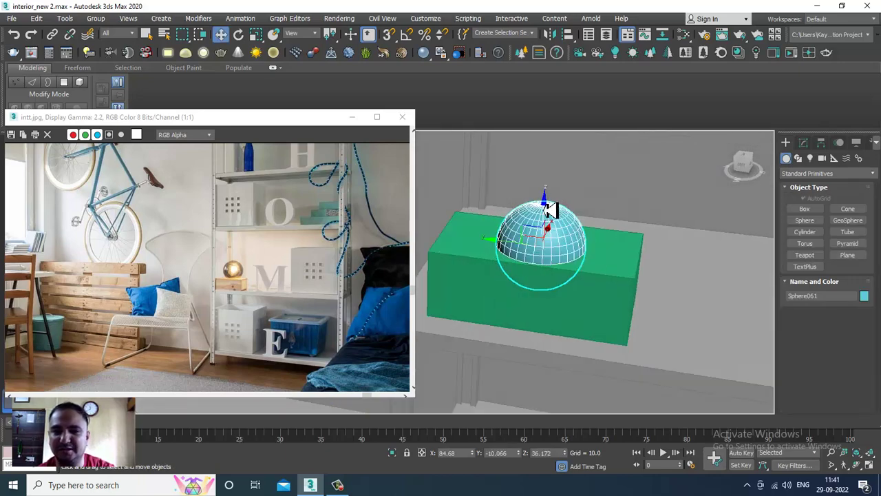
drag(546, 207, 547, 189)
alt+middle_drag(556, 219, 562, 206)
scroll(563, 213, up, 3)
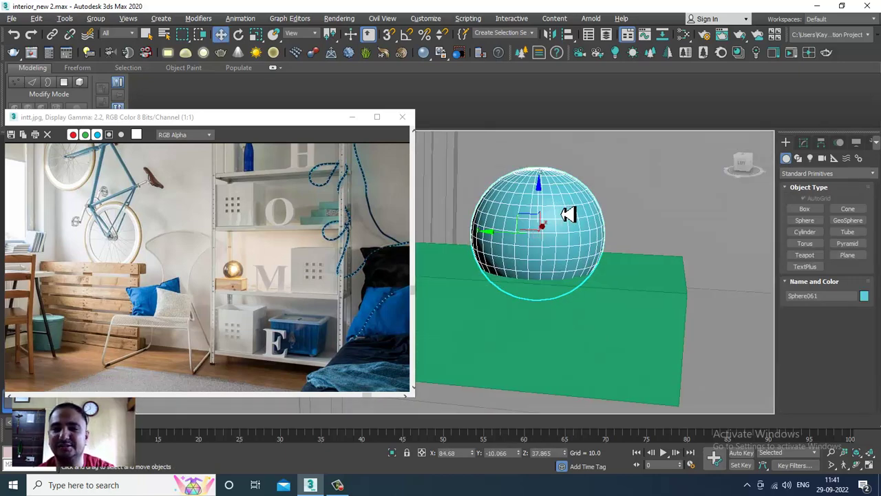
- Clone the letter P down to the next shelf as one copy and move it close to the green box
scroll(568, 214, down, 6)
click(597, 192)
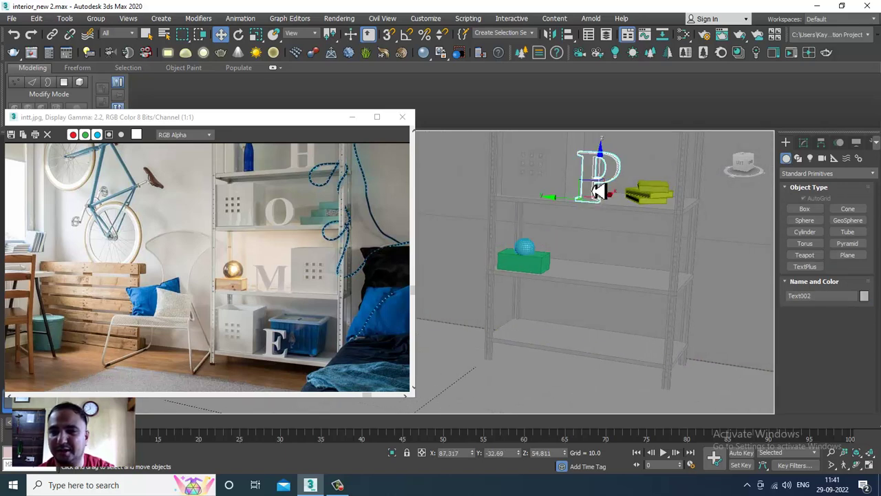
shift+drag(608, 163, 622, 238)
click(446, 291)
alt+middle_drag(555, 259, 583, 256)
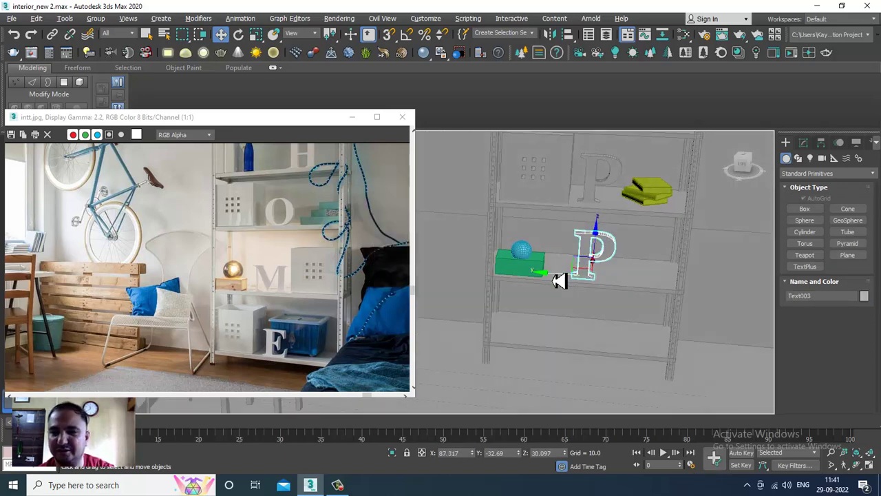
drag(559, 280, 535, 272)
scroll(535, 272, up, 3)
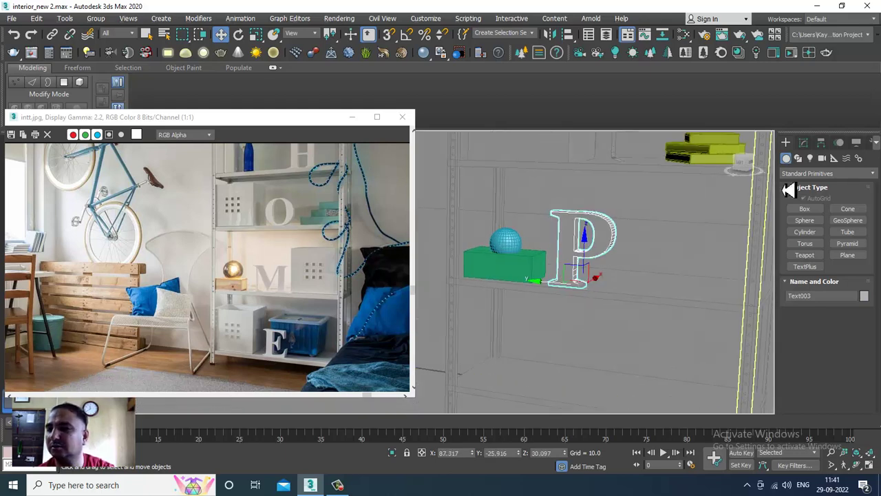
- Change the cloned letter's text to A and return to its Extrude modifier
click(804, 143)
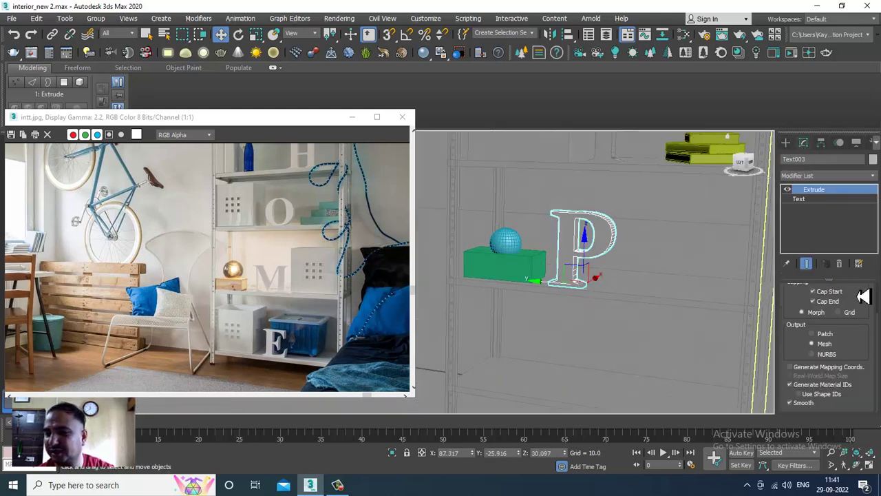
click(819, 199)
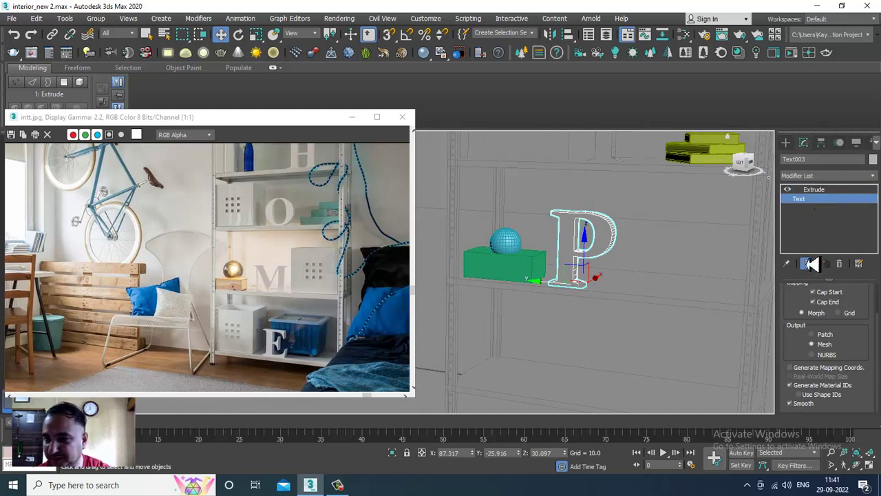
click(809, 361)
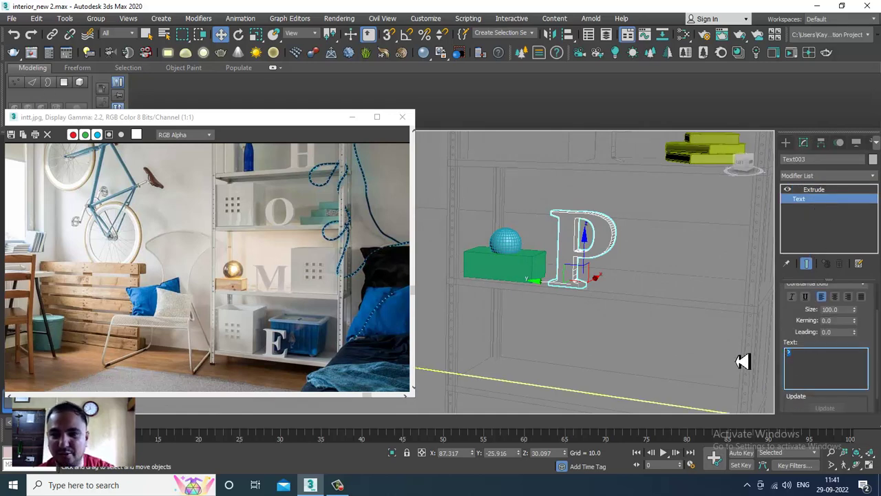
key(BackSpace)
text(A)
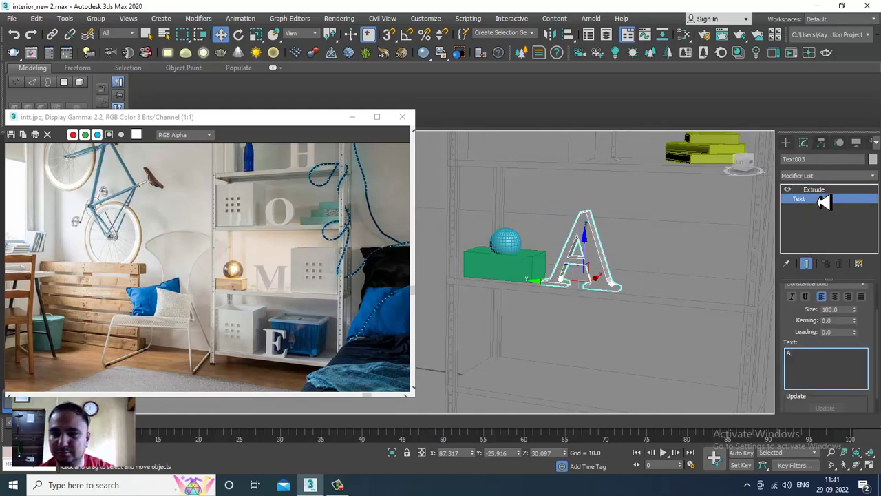
click(818, 190)
- Move the letter A slightly away from the green box and raise it onto the shelf surface
drag(553, 287, 558, 291)
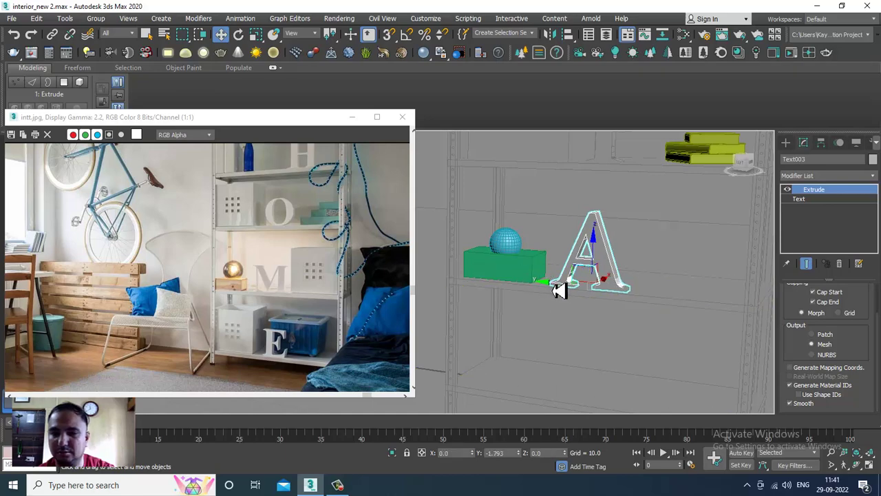
scroll(659, 289, up, 5)
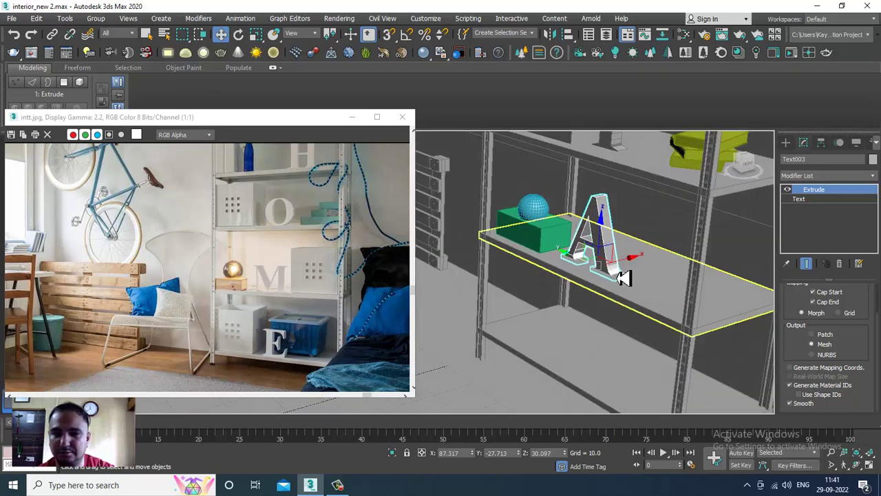
drag(606, 239, 606, 237)
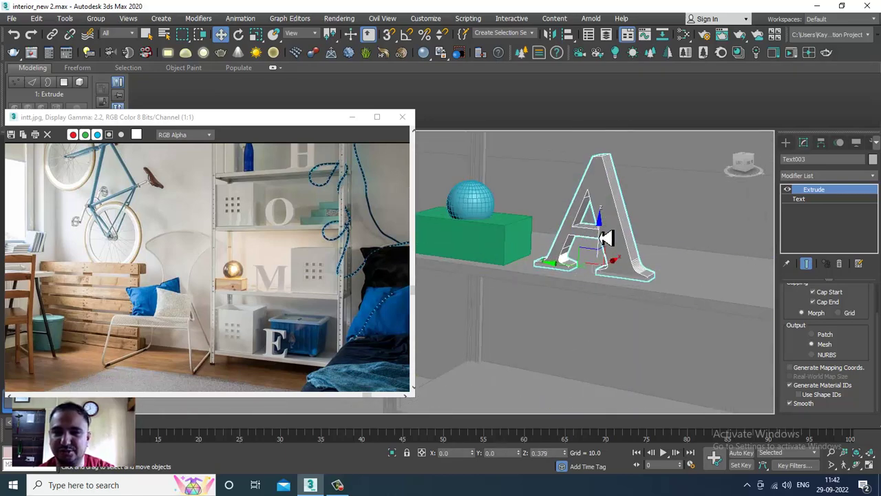
- Clone the perforated storage box sideways along its shelf as one copy
scroll(607, 237, down, 4)
middle_drag(624, 201, 605, 257)
scroll(605, 255, down, 2)
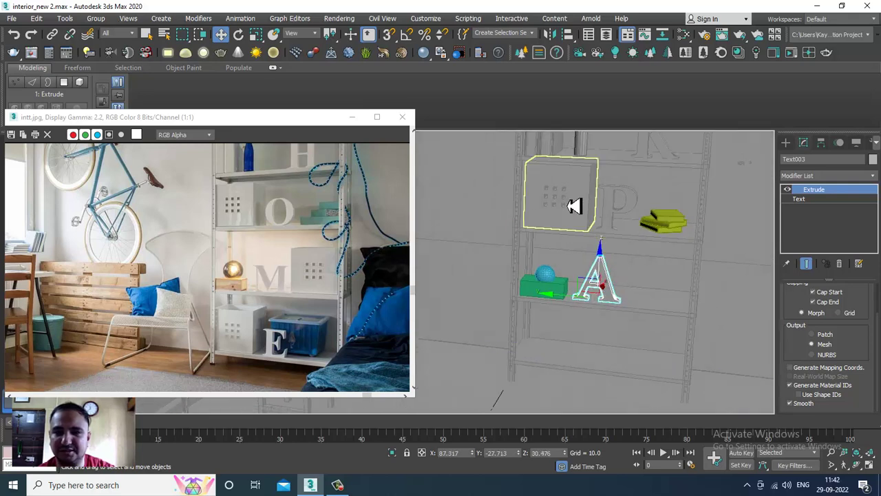
click(570, 219)
shift+drag(529, 200, 629, 217)
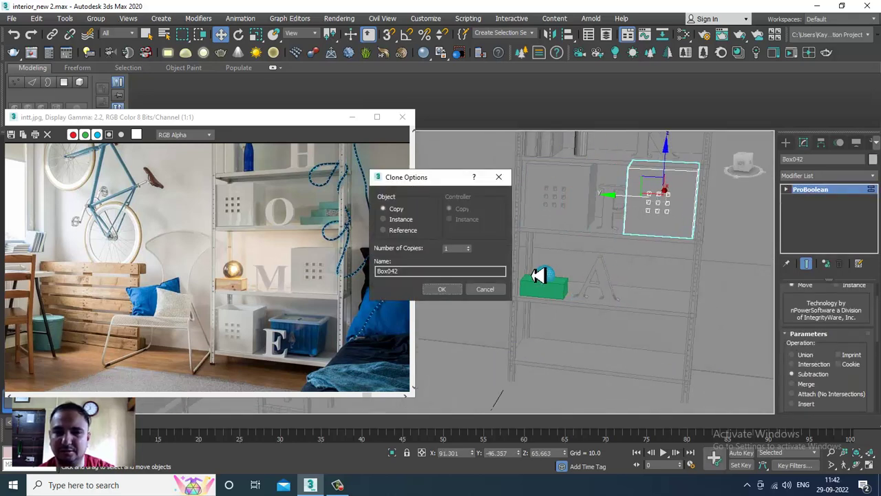
click(443, 289)
- Move the cloned storage box down beside the letter A, seat it on the shelf and shift it slightly in depth
drag(672, 171, 693, 244)
alt+middle_drag(693, 244, 551, 248)
drag(551, 247, 556, 246)
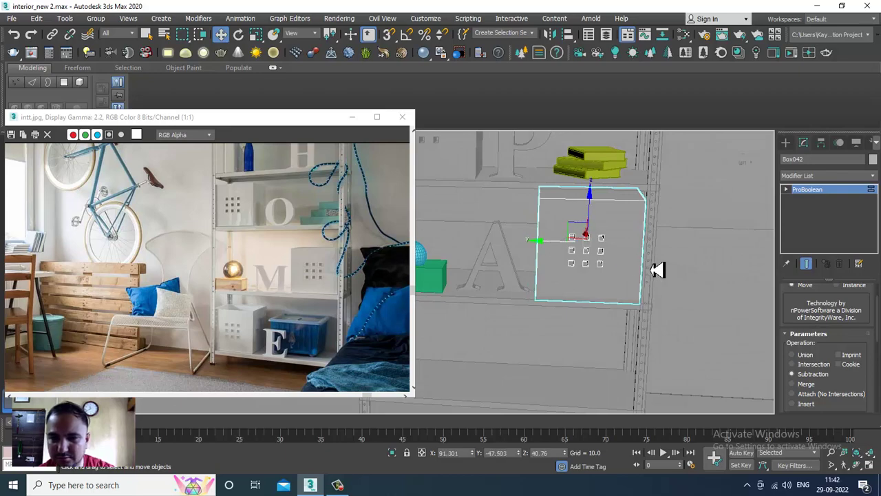
alt+middle_drag(657, 269, 595, 245)
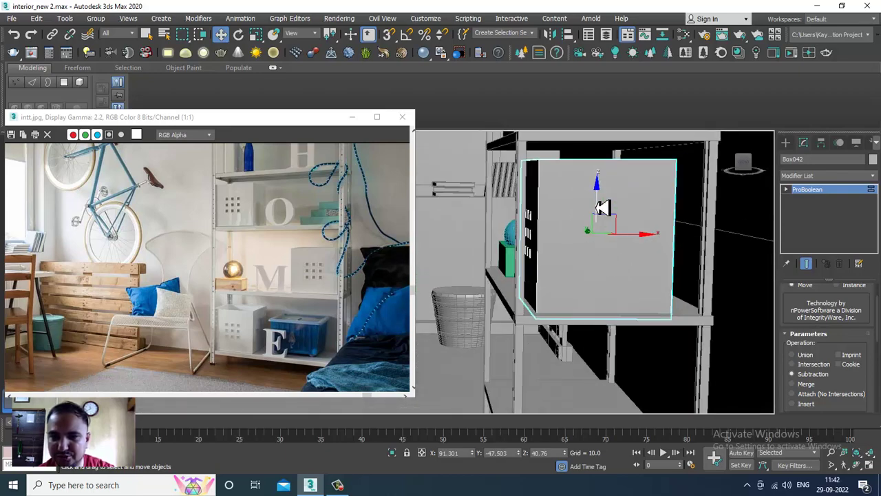
drag(603, 208, 604, 203)
drag(642, 238, 650, 238)
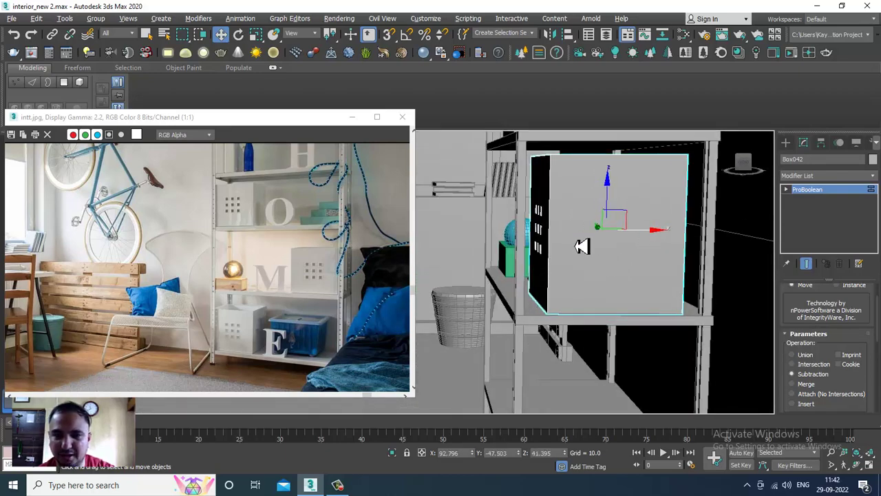
- Clone the perforated box down to the bottom shelf as one copy and move it to the shelf's opposite end
alt+middle_drag(583, 246, 614, 256)
scroll(688, 263, down, 4)
alt+middle_drag(688, 263, 667, 210)
shift+drag(669, 190, 684, 262)
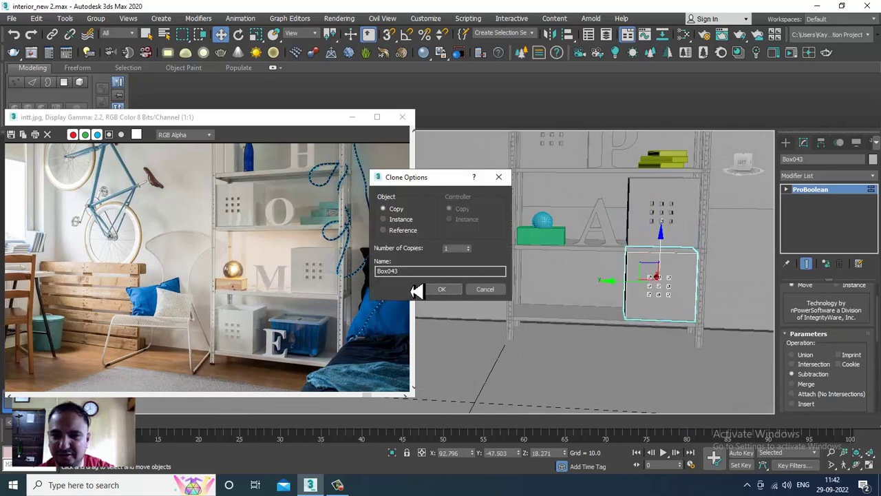
click(449, 292)
drag(612, 284, 524, 285)
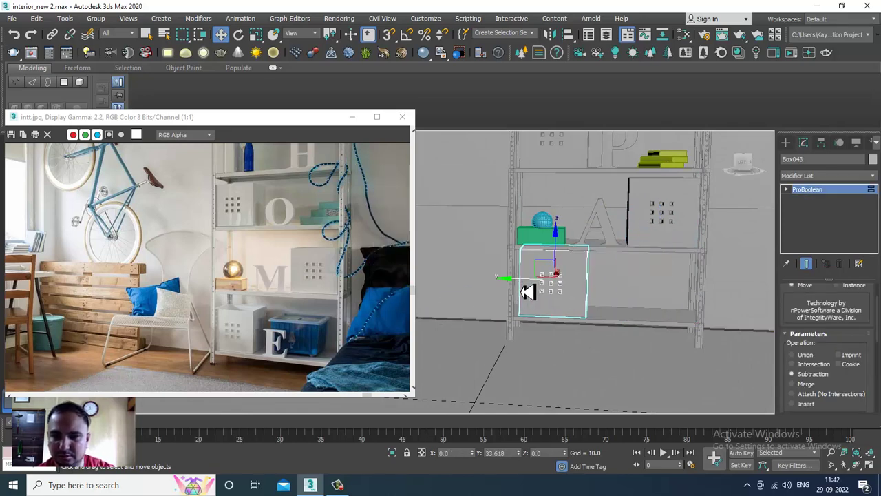
- Scale down the bottom-shelf storage box to fit below the shelf above, then seat it near the end post
alt+middle_drag(597, 298, 623, 280)
key(r)
drag(561, 333, 562, 338)
scroll(594, 305, up, 3)
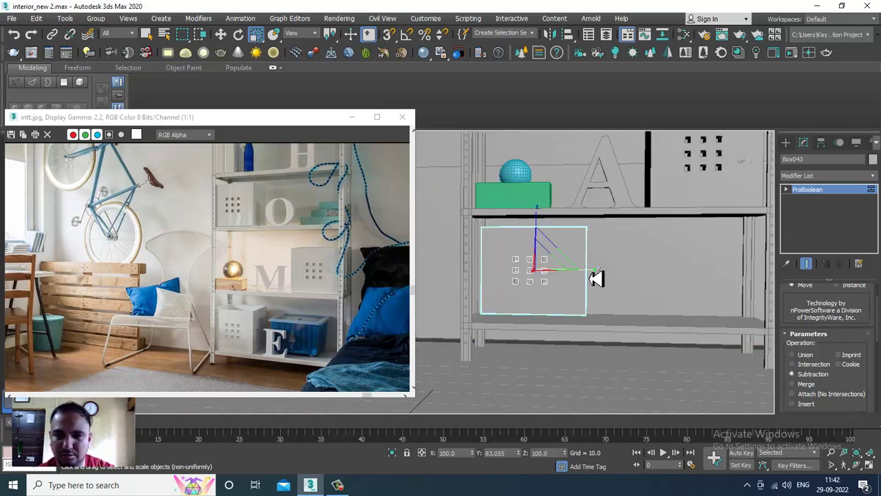
drag(594, 278, 580, 271)
key(w)
drag(544, 240, 550, 253)
alt+middle_drag(549, 253, 514, 279)
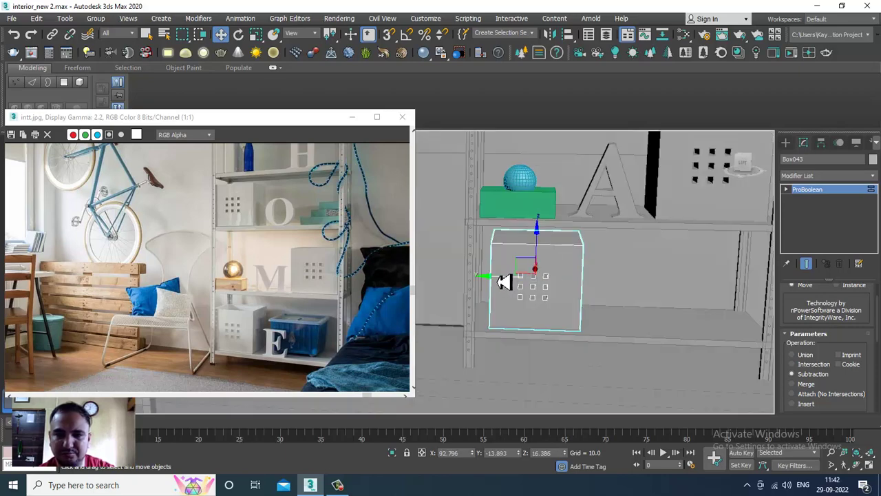
drag(505, 282, 498, 280)
- Clone the letter A down to the bottom shelf as one copy and position it beside the storage box
alt+middle_drag(702, 313, 671, 276)
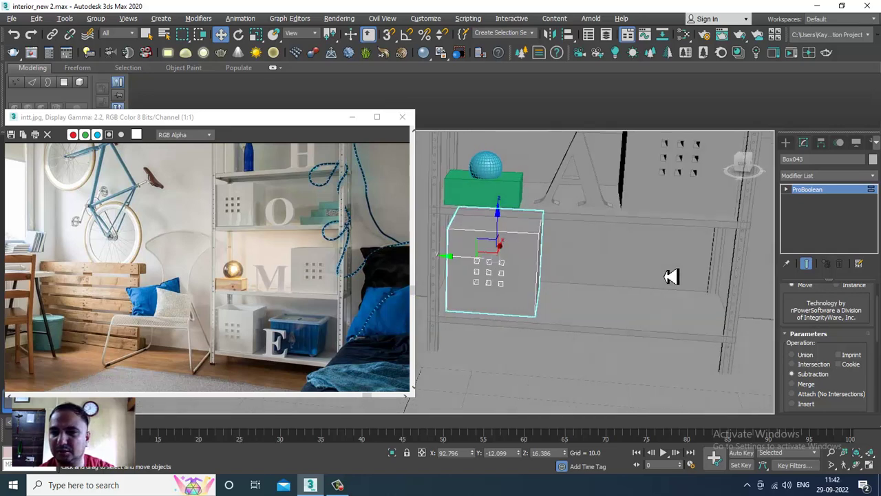
click(600, 186)
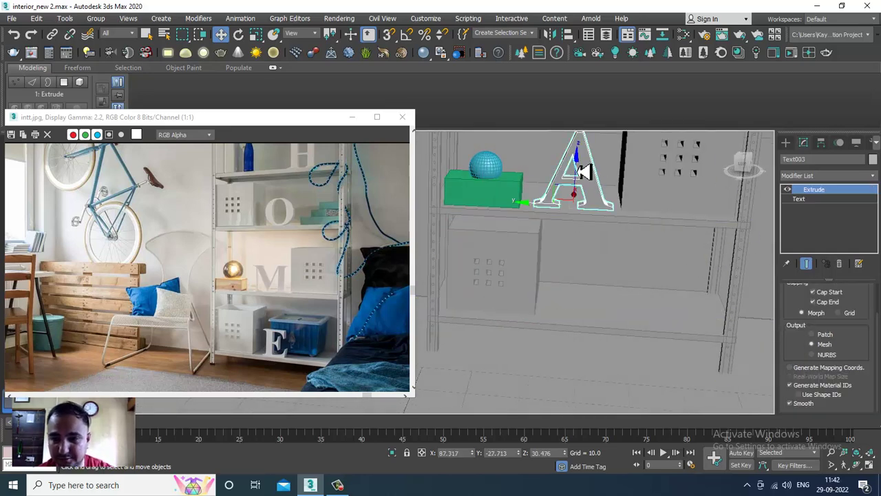
mouse_move(582, 170)
shift+mouse_down()
mouse_move(586, 274)
mouse_move(596, 283)
shift+mouse_up()
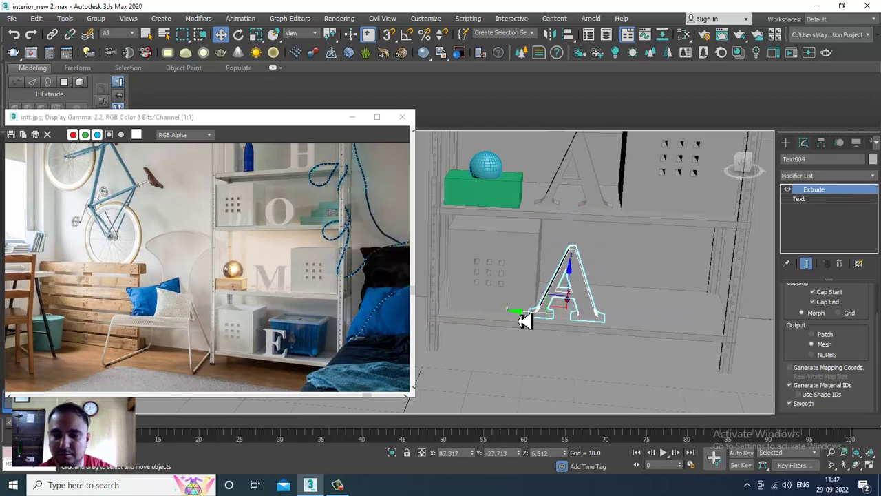
drag(520, 316, 533, 317)
alt+middle_drag(641, 333, 616, 321)
scroll(622, 320, up, 3)
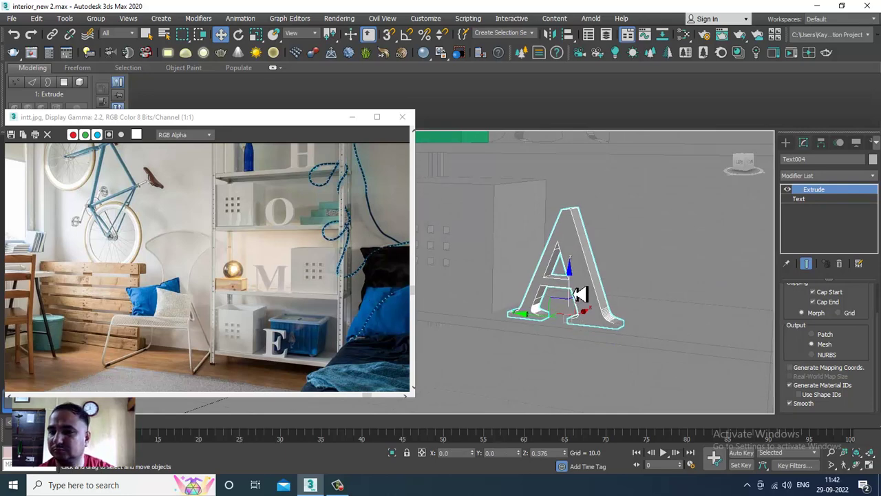
alt+middle_drag(575, 279, 602, 291)
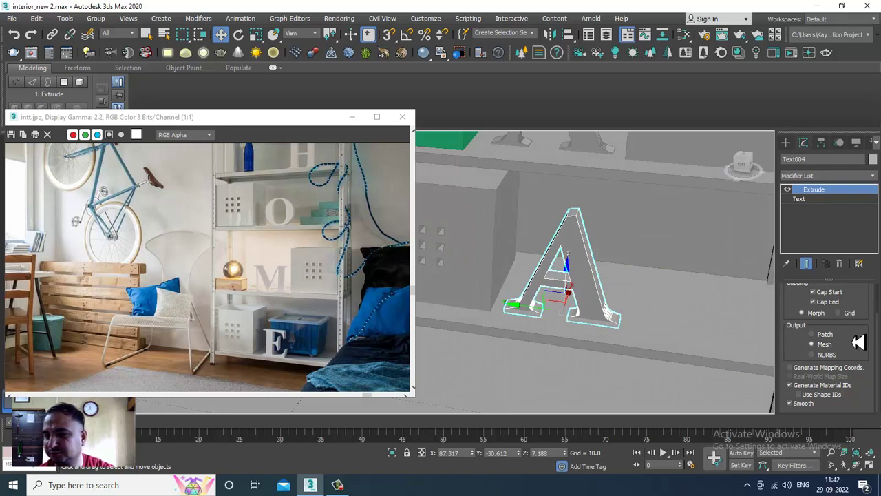
mouse_move(865, 275)
mouse_down()
mouse_move(864, 394)
mouse_move(874, 267)
mouse_up()
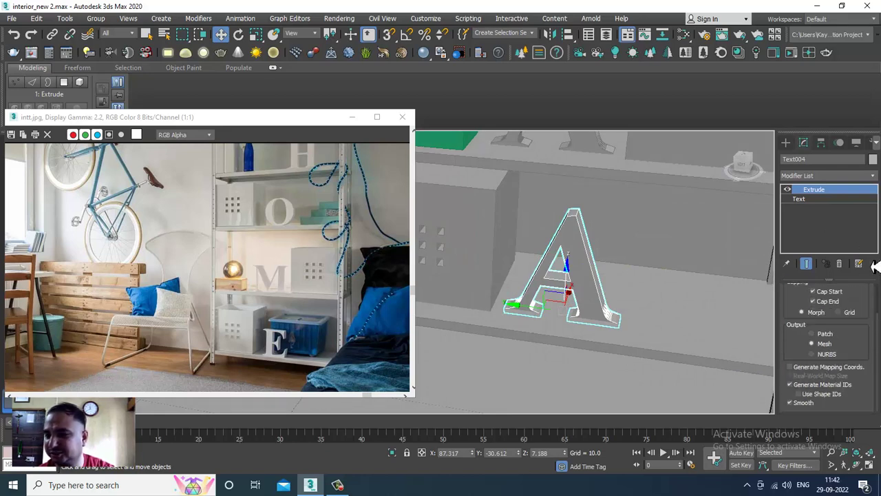
- Change the text of the bottom-shelf letter A to R while keeping its extrusion
click(823, 201)
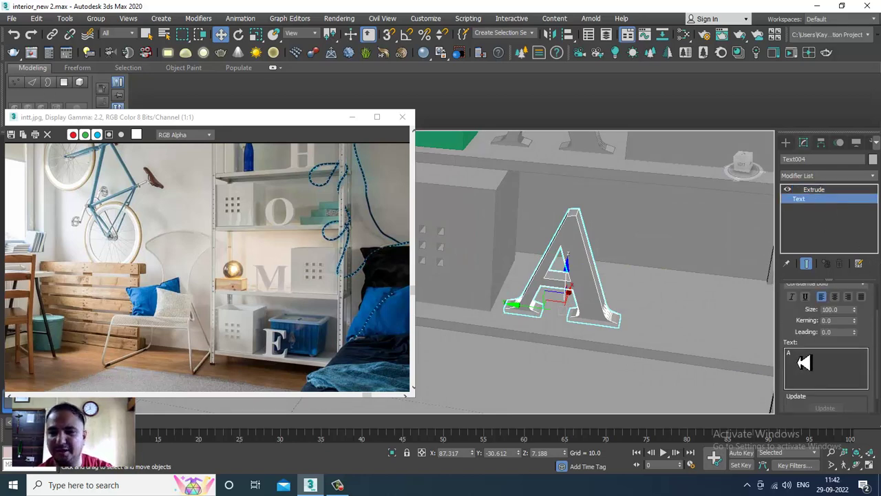
double_click(804, 362)
text(R)
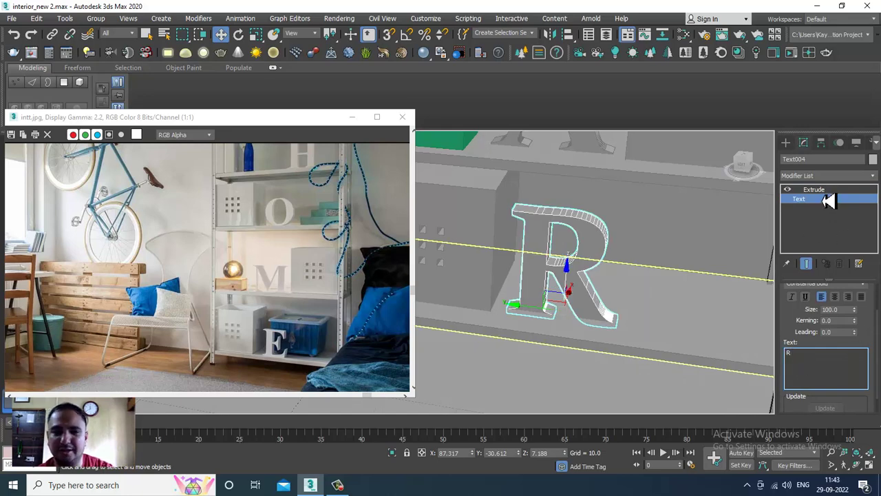
click(820, 190)
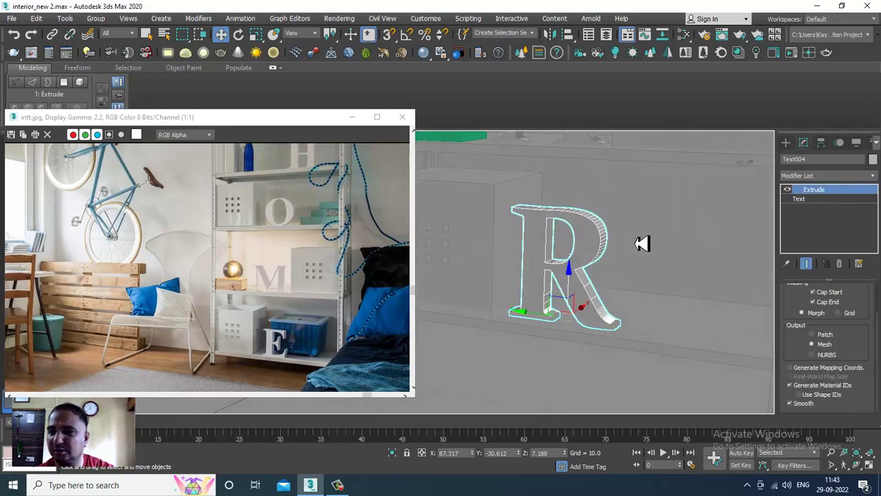
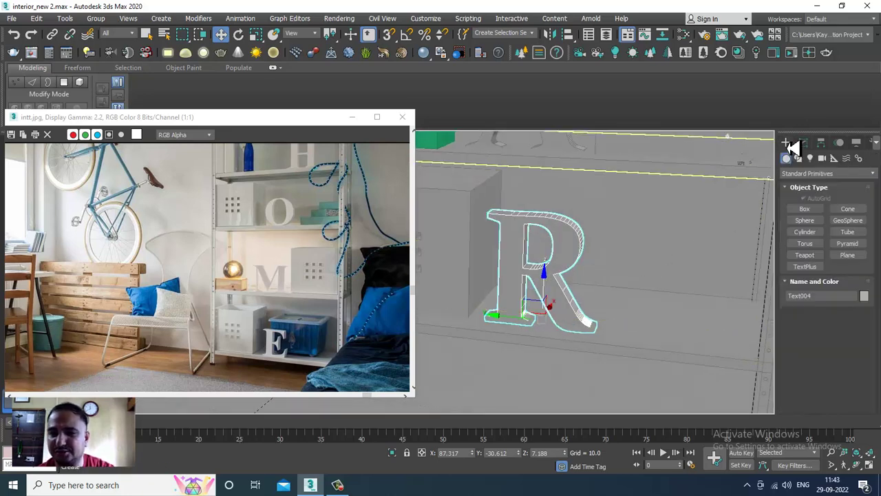
- Create a box about 17.3 long, 15.6 wide and 10.9 high on the bottom shelf beside the letter R
click(806, 209)
drag(625, 280, 737, 383)
click(741, 307)
alt+middle_drag(691, 308, 677, 267)
key(w)
- Apply a Taper modifier to the new box with an amount of 0.14, widening it towards the top
click(804, 143)
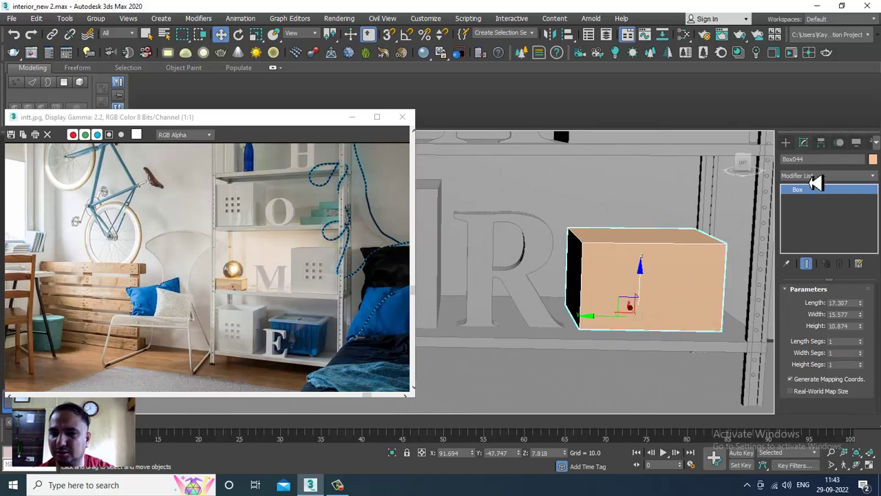
click(813, 178)
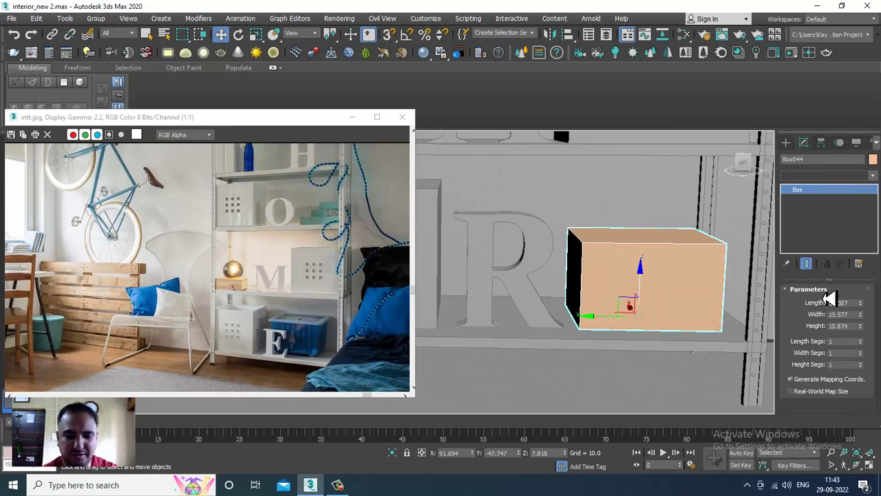
key(t)
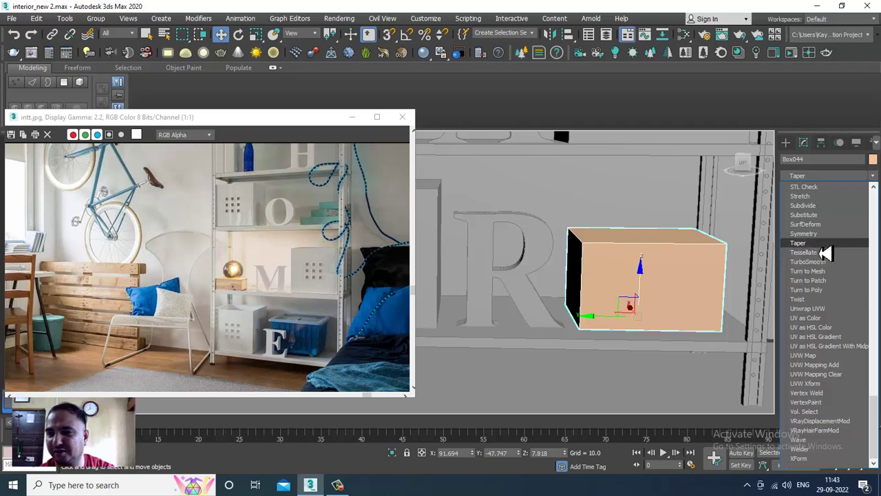
click(825, 244)
click(344, 486)
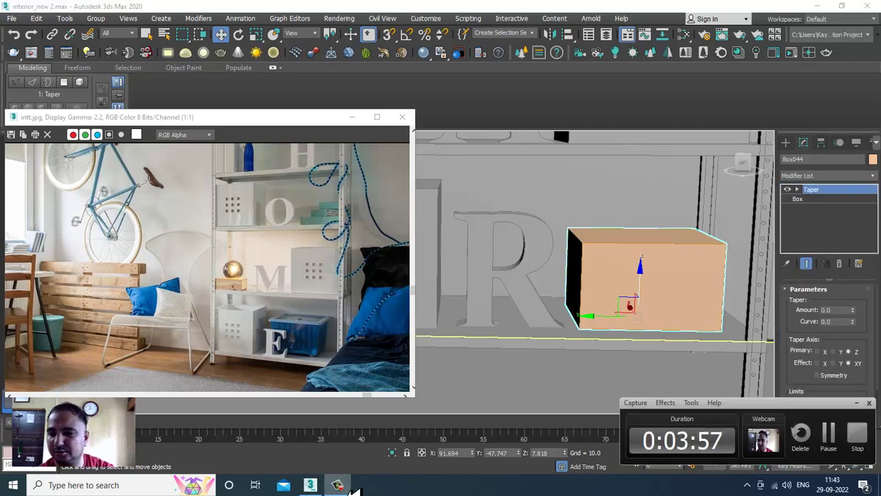
click(344, 486)
alt+middle_drag(654, 271, 876, 336)
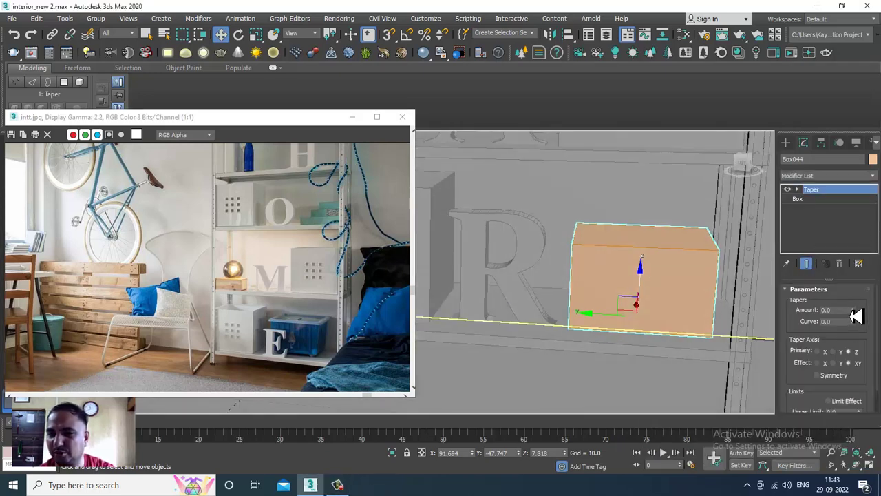
drag(857, 318, 857, 311)
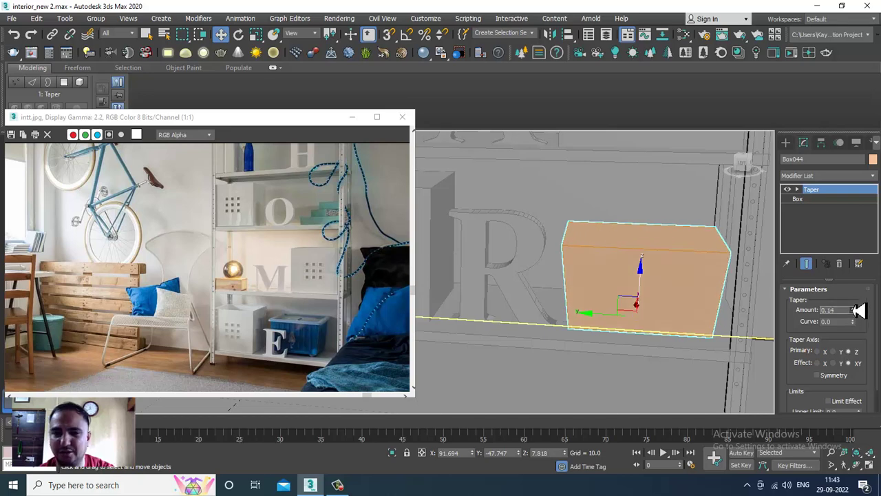
- Scale down the tapered box uniformly to fit between the letter R and the shelf post
key(r)
alt+middle_drag(661, 298, 625, 319)
drag(659, 327, 639, 310)
alt+middle_drag(640, 309, 659, 324)
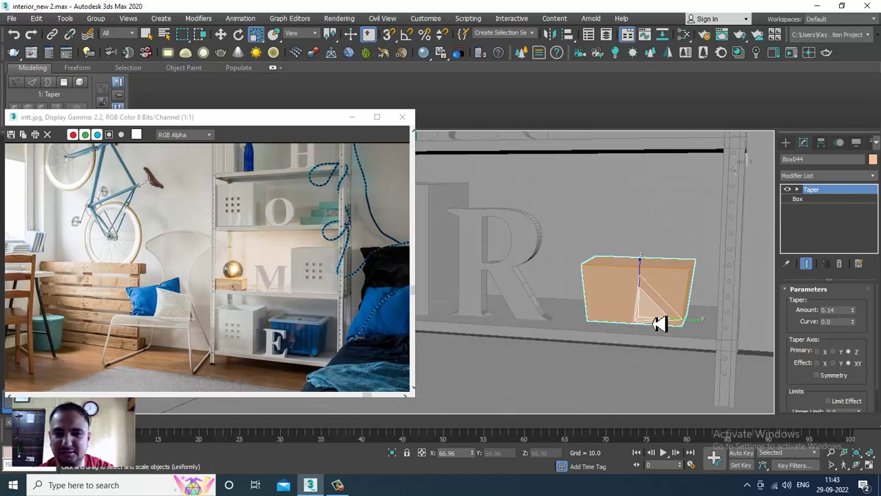
drag(661, 329, 646, 315)
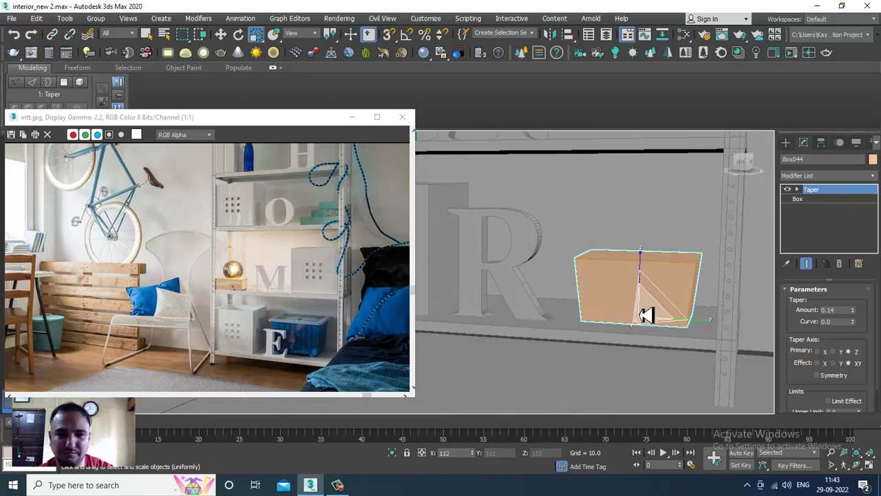
- Compare the tapered box with the rest of the shelves and fine-tune its uniform scale
scroll(598, 284, down, 5)
middle_drag(570, 217, 617, 264)
click(610, 252)
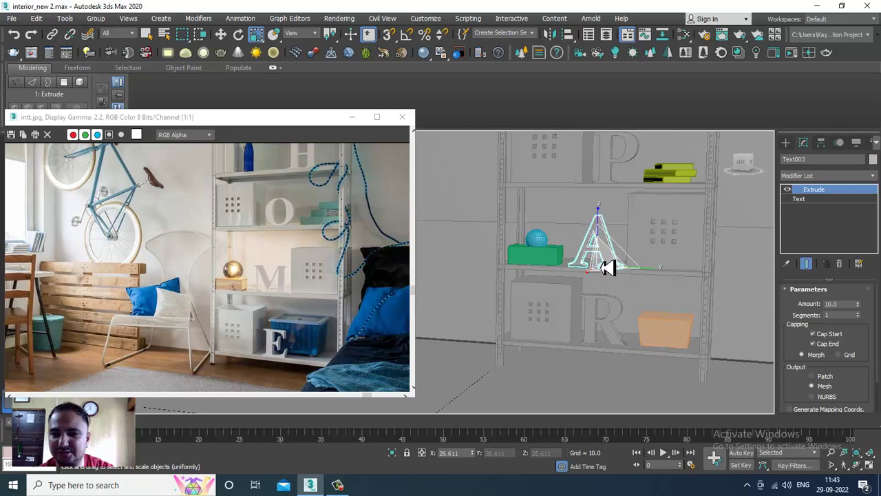
click(600, 319)
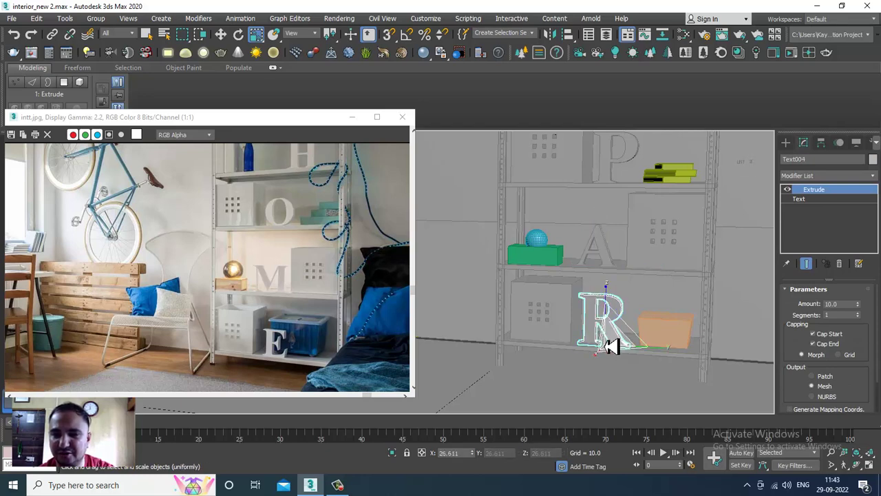
key(w)
scroll(613, 363, up, 3)
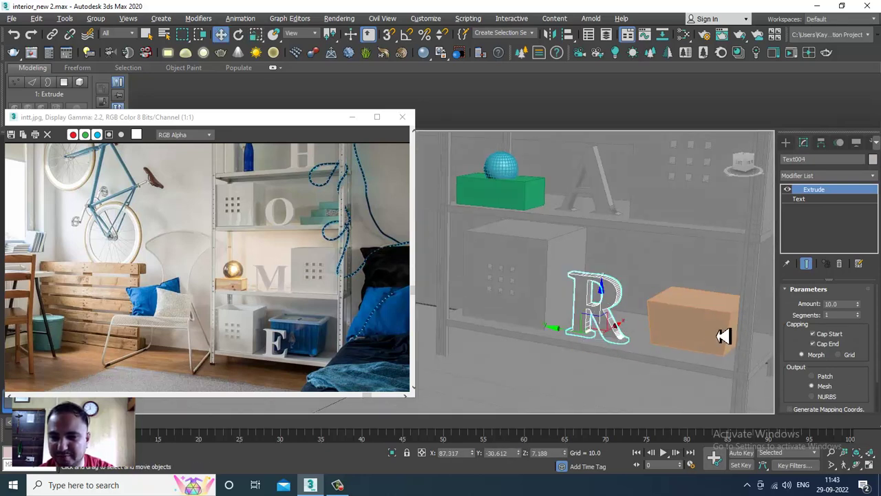
click(695, 321)
scroll(685, 310, up, 4)
key(r)
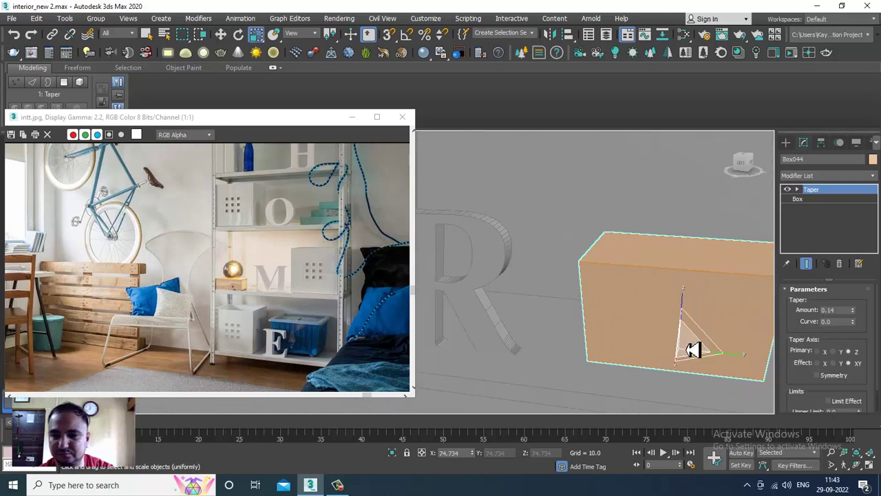
drag(693, 350, 690, 343)
- Convert the tapered box to an Editable Poly and add a Swift Loop edge loop just below its top edge
key(w)
alt+middle_drag(689, 342, 659, 271)
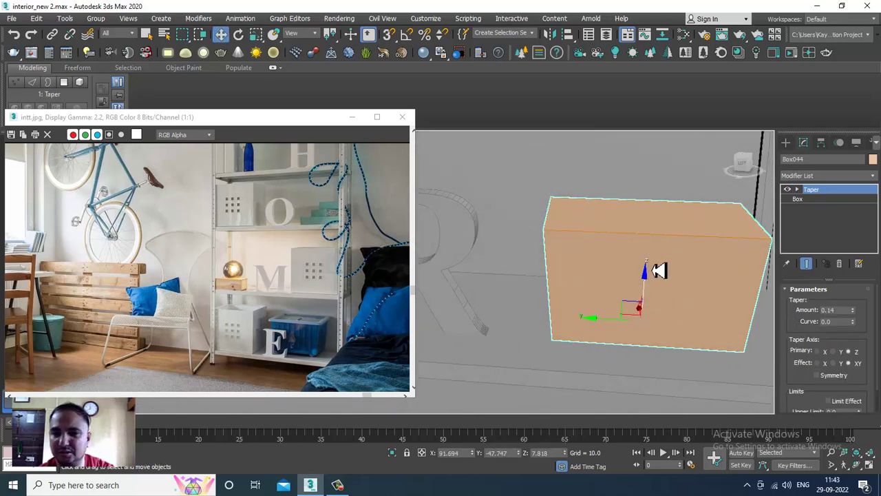
right_click(659, 270)
click(796, 365)
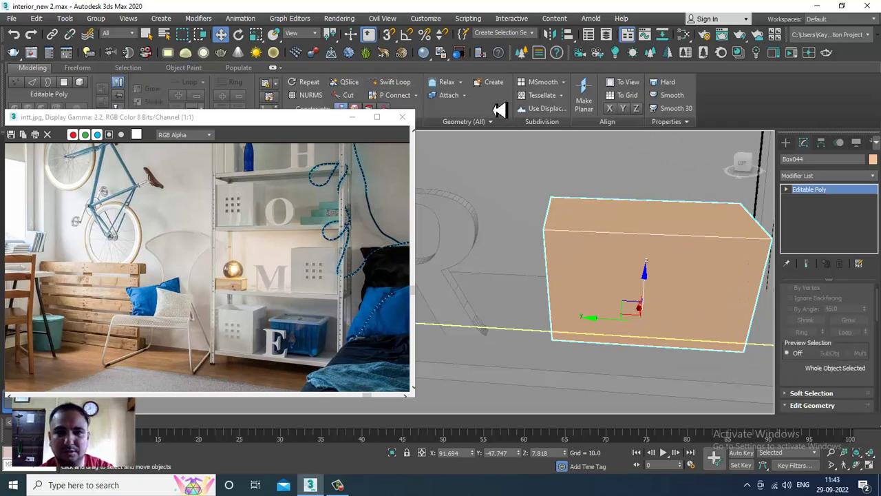
click(406, 84)
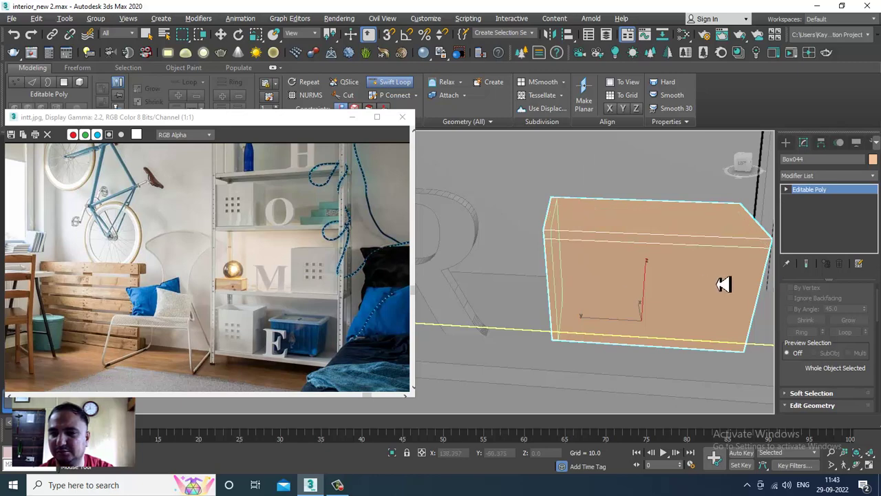
alt+middle_drag(724, 283, 720, 281)
key(w)
- Select the four side polygons of the narrow band around the box's top, working in the Front view
key(alt+w)
middle_drag(708, 199, 662, 223)
key(alt+w)
middle_drag(601, 272, 652, 222)
scroll(615, 270, up, 2)
middle_drag(591, 289, 622, 215)
key(4)
scroll(610, 265, down, 2)
middle_drag(614, 266, 614, 188)
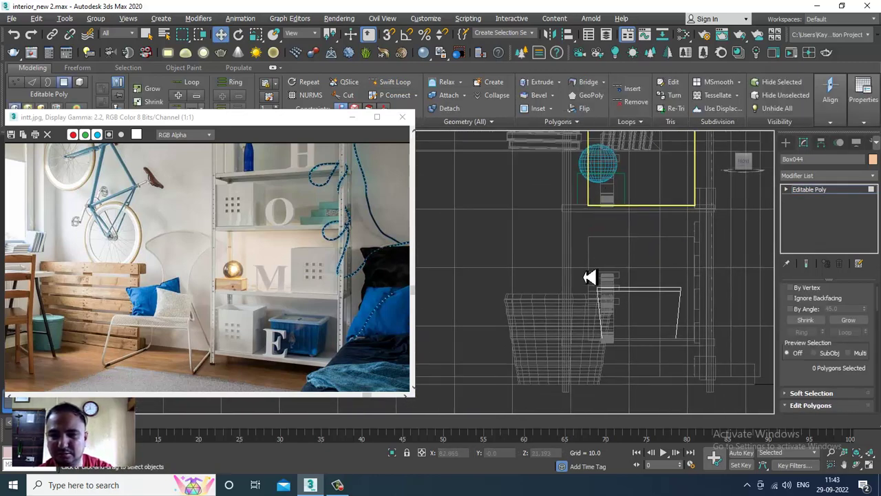
middle_drag(593, 294, 565, 271)
scroll(613, 276, up, 3)
middle_drag(630, 293, 577, 301)
scroll(576, 299, up, 2)
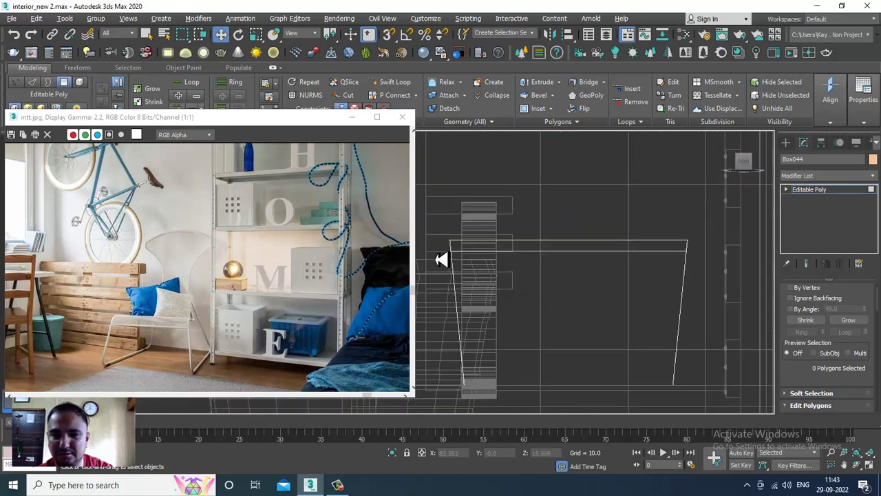
drag(722, 260, 720, 256)
key(alt+w)
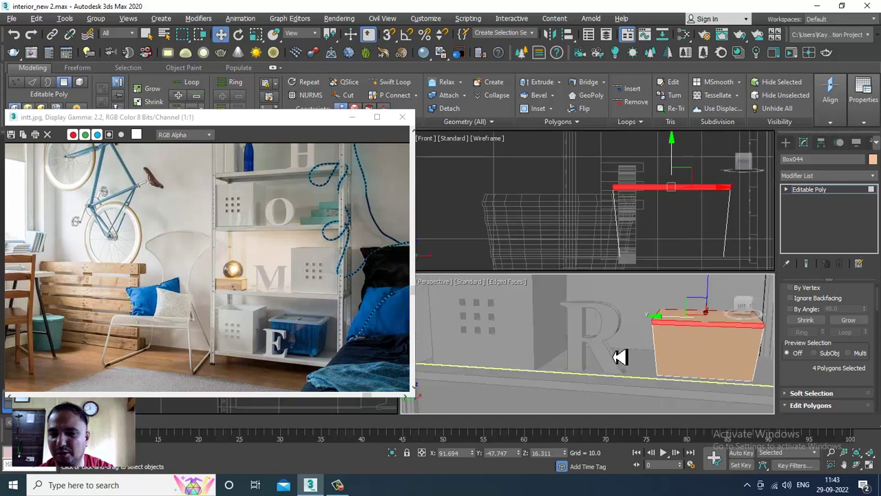
- Extrude the selected band polygons outward by 0.369 to form the container's rim
middle_drag(621, 357, 574, 359)
key(alt+w)
alt+middle_drag(665, 342, 646, 359)
drag(806, 377, 829, 267)
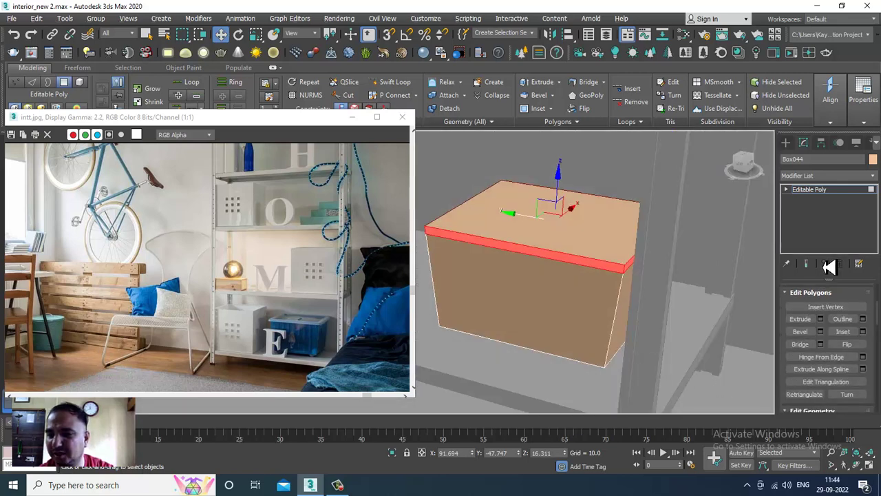
click(821, 320)
click(408, 278)
click(452, 304)
drag(414, 303, 429, 349)
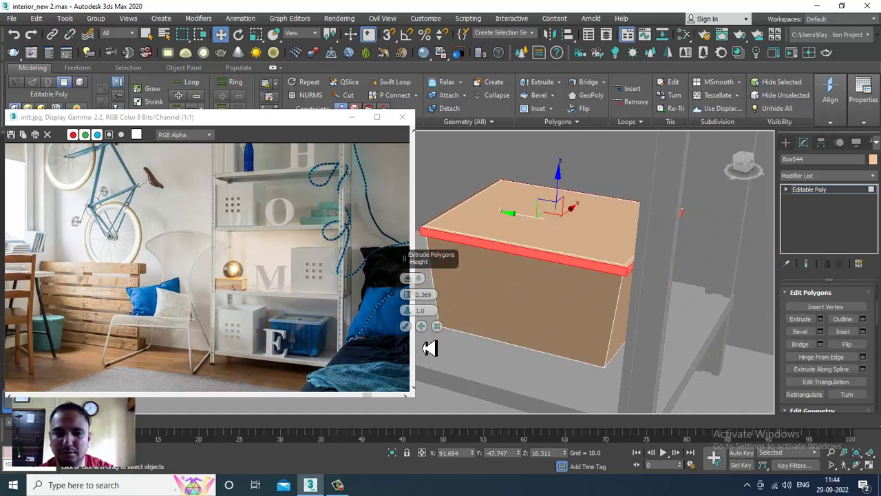
click(405, 326)
- Delete the container's top polygon to leave it open
click(544, 245)
alt+middle_drag(545, 250, 565, 258)
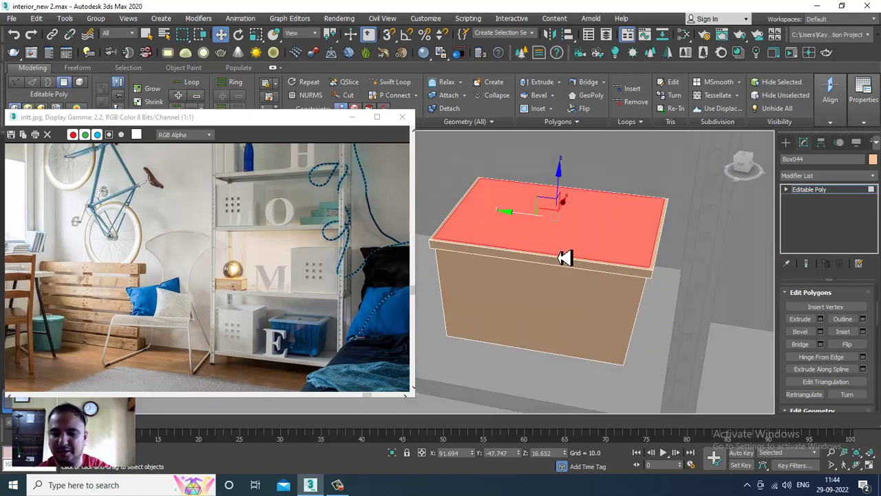
key(Delete)
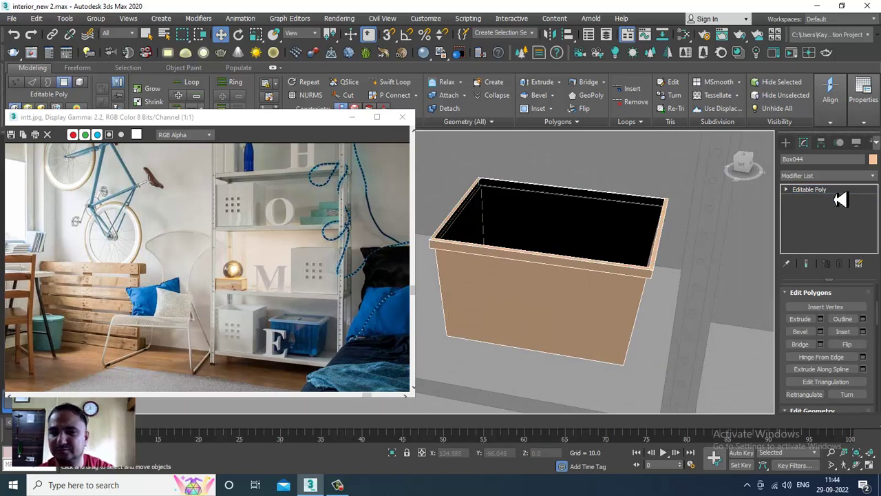
- Apply a Shell modifier to the open container with an outer amount of 0.11
click(841, 199)
click(826, 175)
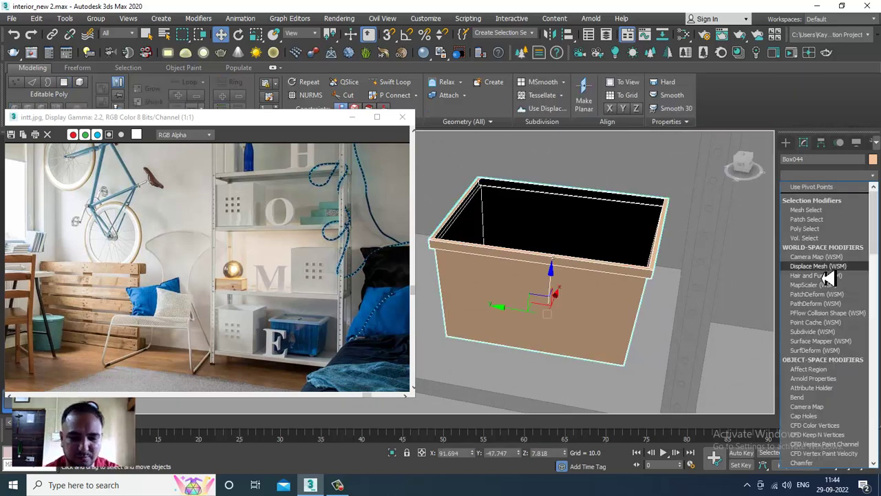
scroll(829, 277, down, 10)
click(828, 278)
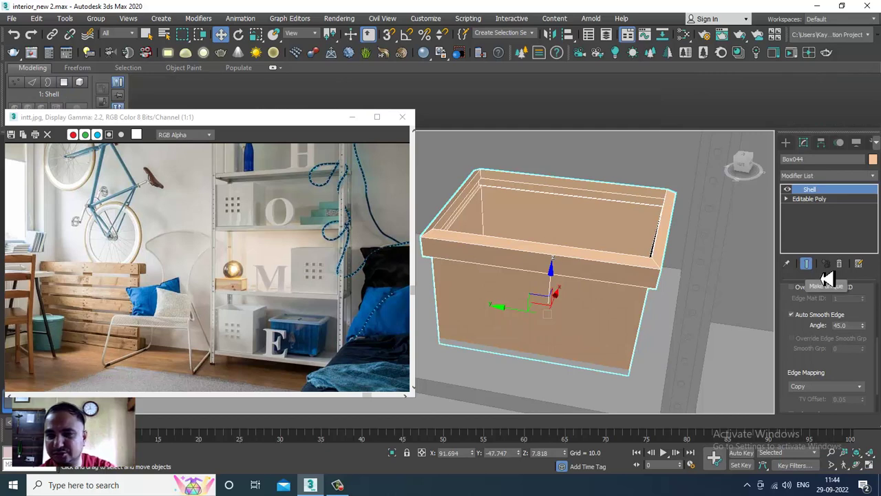
scroll(860, 315, up, 5)
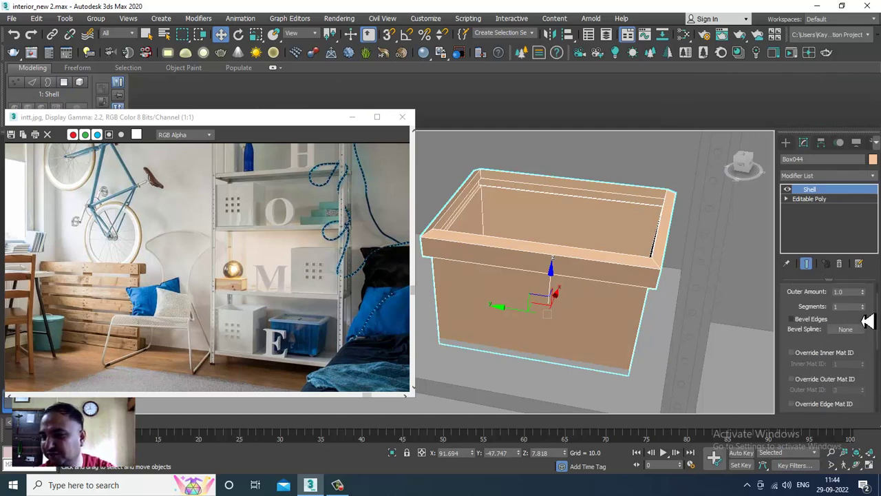
scroll(813, 310, up, 2)
drag(870, 327, 6, 396)
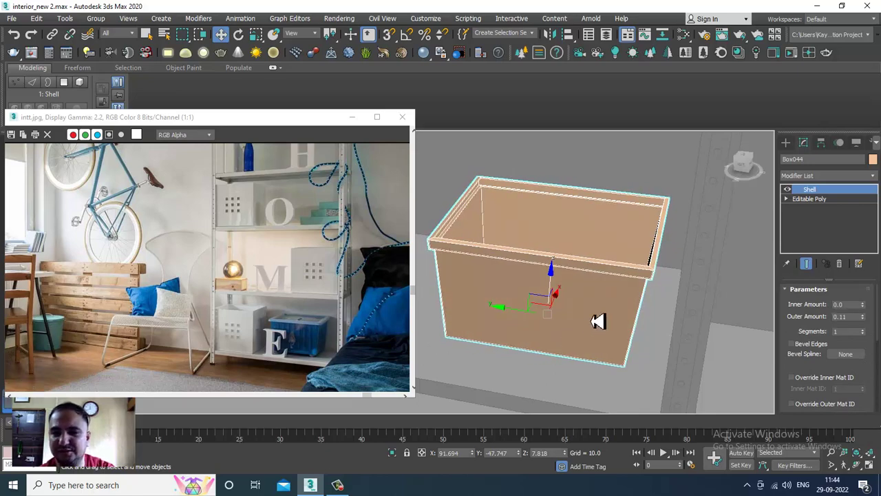
- Scale the container uniformly to about 89.1%, and stretch its height to about 115.8%
scroll(596, 321, down, 10)
alt+middle_drag(678, 290, 684, 293)
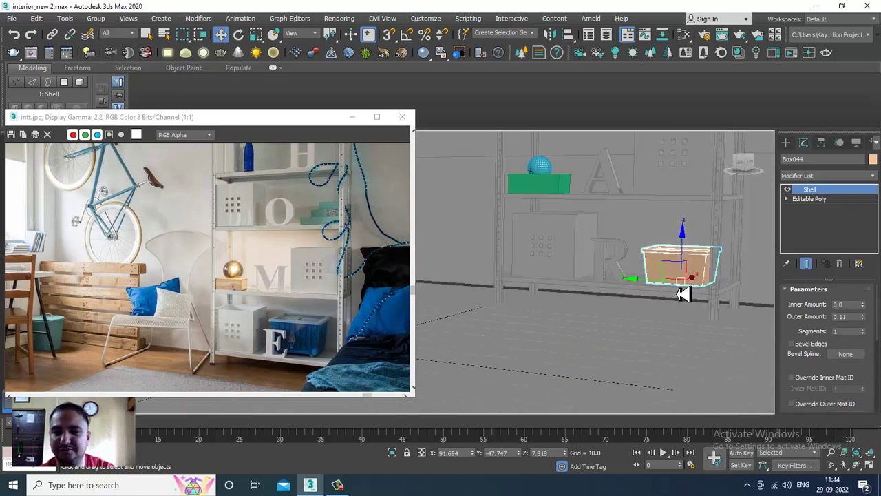
key(r)
drag(691, 289, 686, 283)
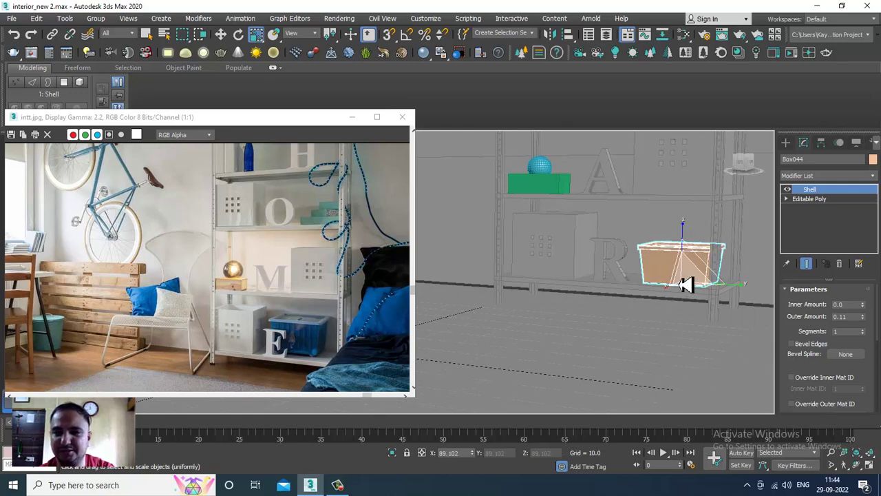
alt+middle_drag(686, 283, 702, 275)
mouse_move(694, 243)
mouse_down()
mouse_move(692, 229)
mouse_move(688, 236)
mouse_up()
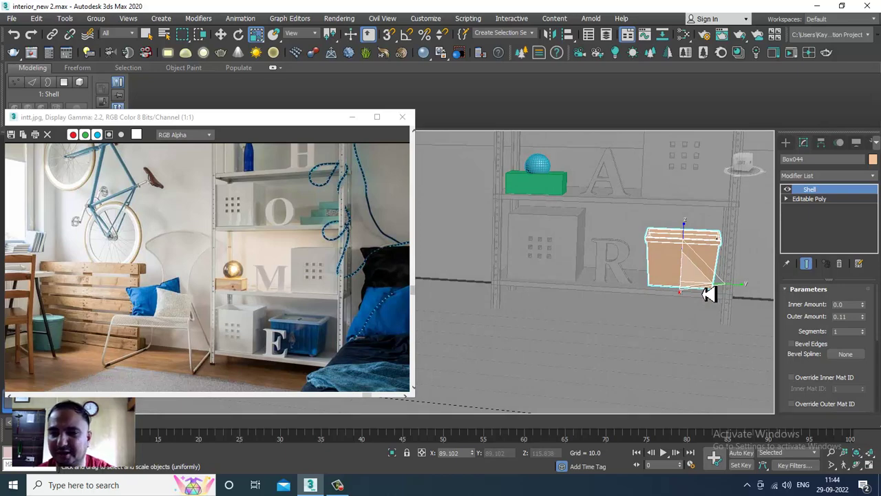
alt+middle_drag(698, 299, 661, 275)
key(w)
- Reposition the reference photo window to compare the photo with the whole furnished room
scroll(680, 296, down, 2)
scroll(683, 269, down, 3)
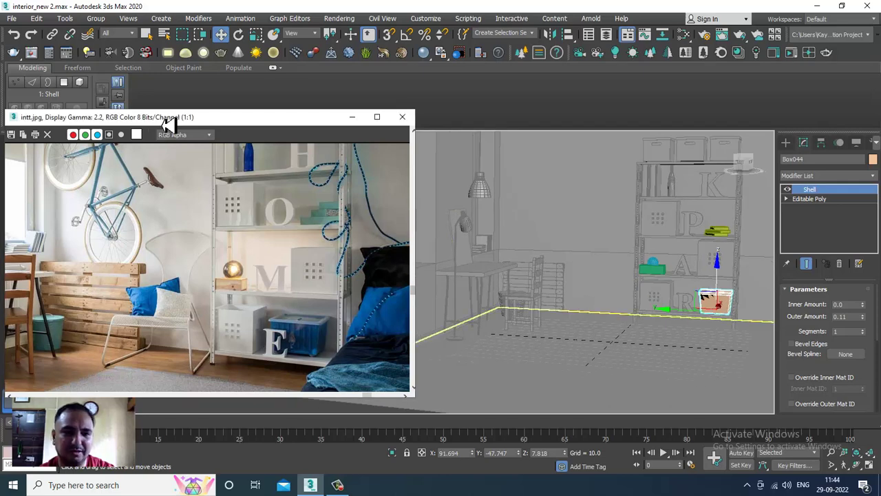
drag(170, 119, 240, 90)
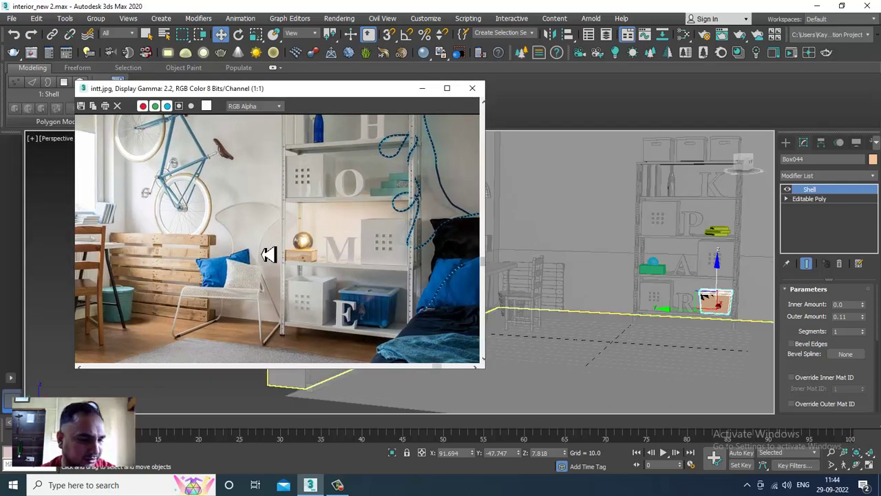
- Pan the reference photo to the bicycle, then move and narrow its window to uncover more of the viewport
middle_drag(291, 290, 337, 240)
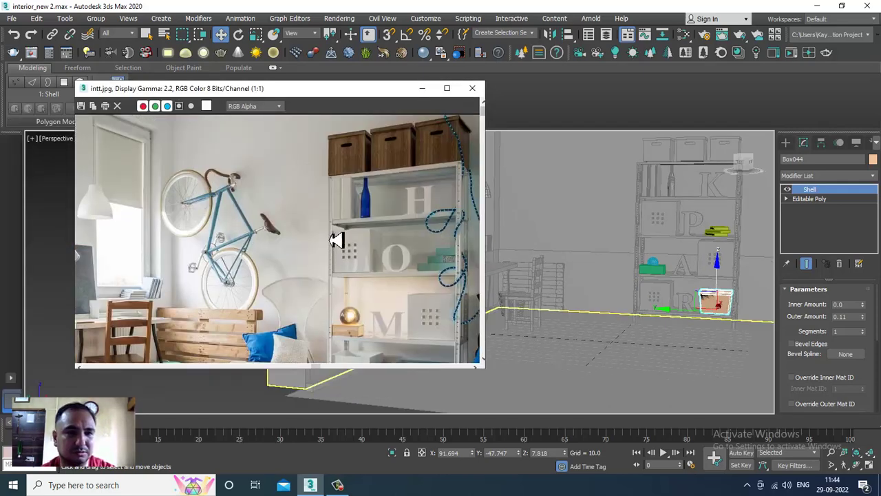
drag(267, 100, 211, 78)
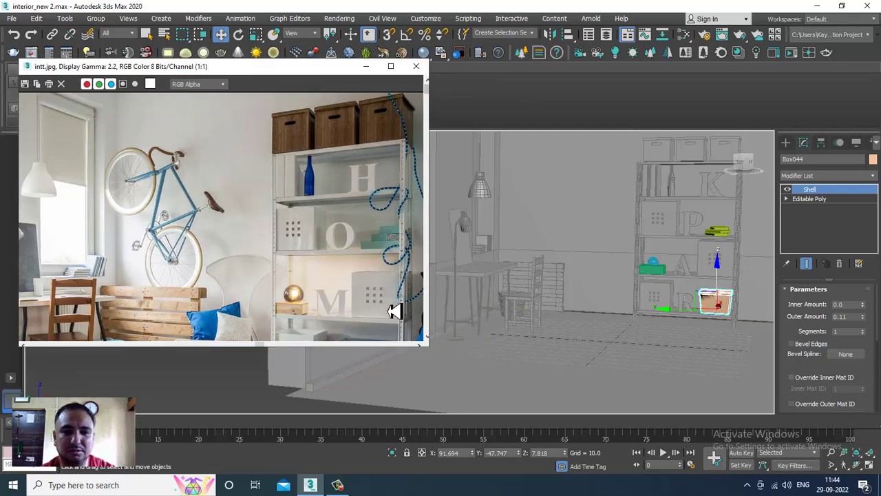
drag(436, 356, 310, 411)
- Draw a torus for the bicycle wheel beside the shelving unit in the left view, radius 1 about 6.04 and radius 2 about 0.28
middle_drag(616, 285, 559, 303)
key(alt+w)
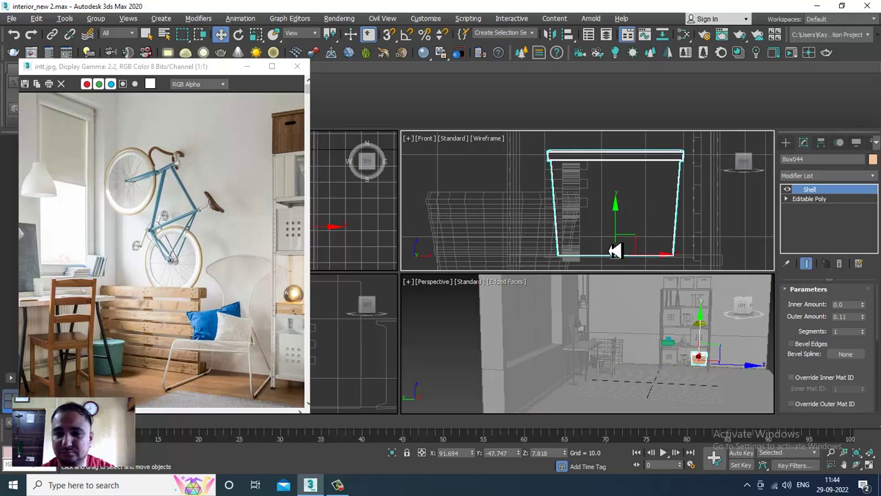
middle_click(367, 364)
key(alt+w)
key(z)
scroll(462, 320, down, 4)
middle_drag(462, 321, 525, 293)
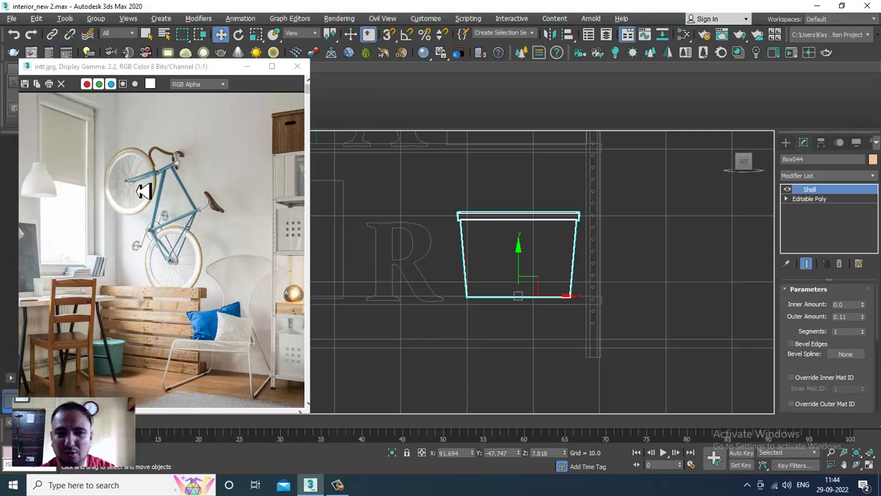
middle_drag(661, 304, 519, 305)
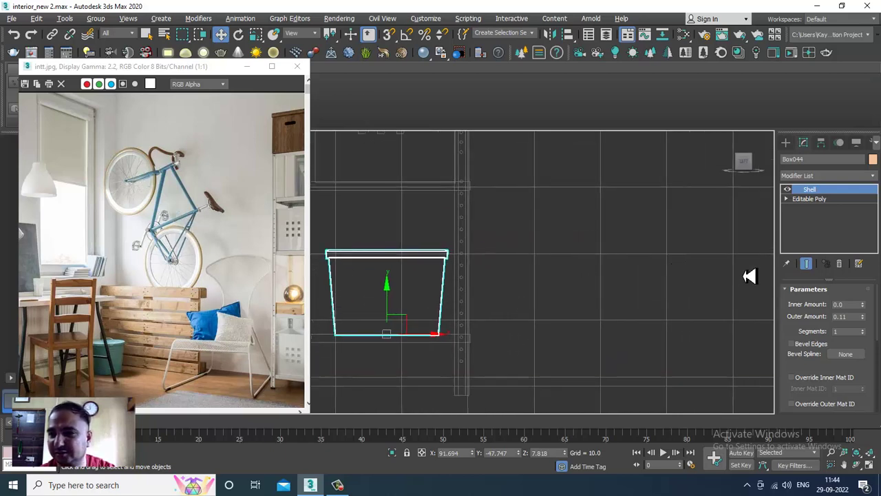
click(786, 143)
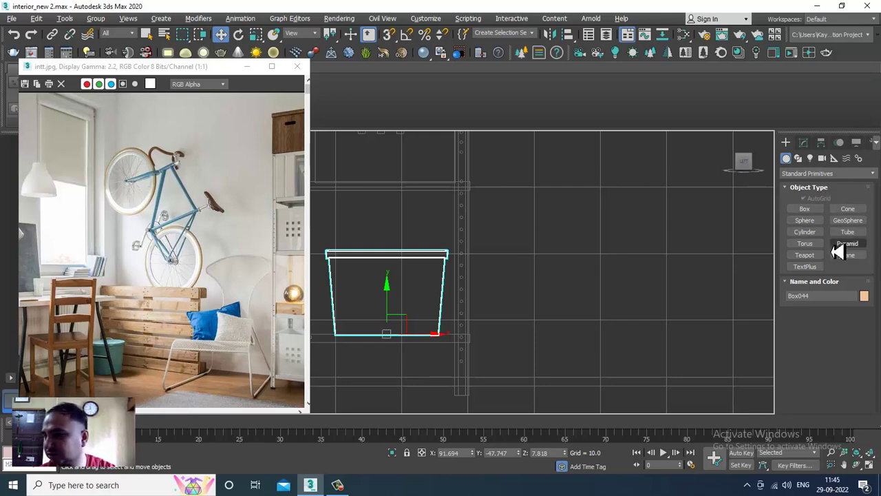
drag(545, 266, 581, 309)
right_click(583, 306)
click(805, 243)
drag(543, 263, 565, 291)
click(563, 285)
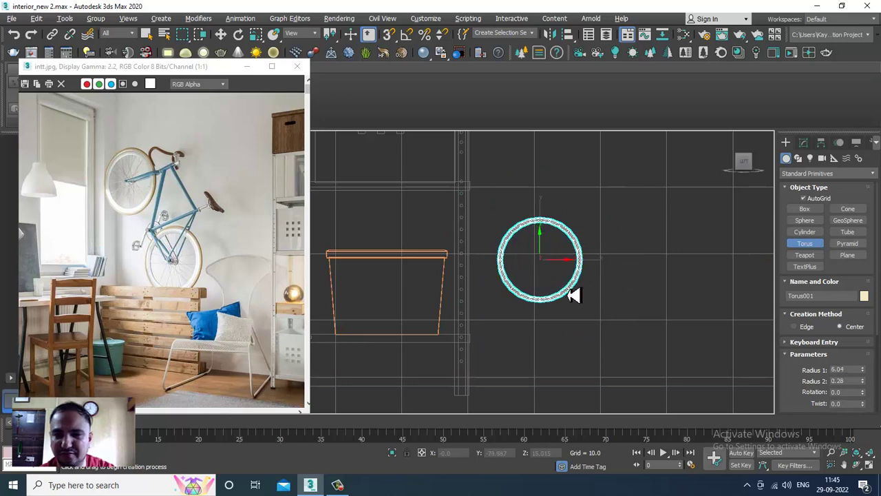
right_click(571, 290)
- Increase the torus's segments to 32 for a rounder wheel
scroll(571, 289, up, 4)
middle_drag(571, 289, 604, 282)
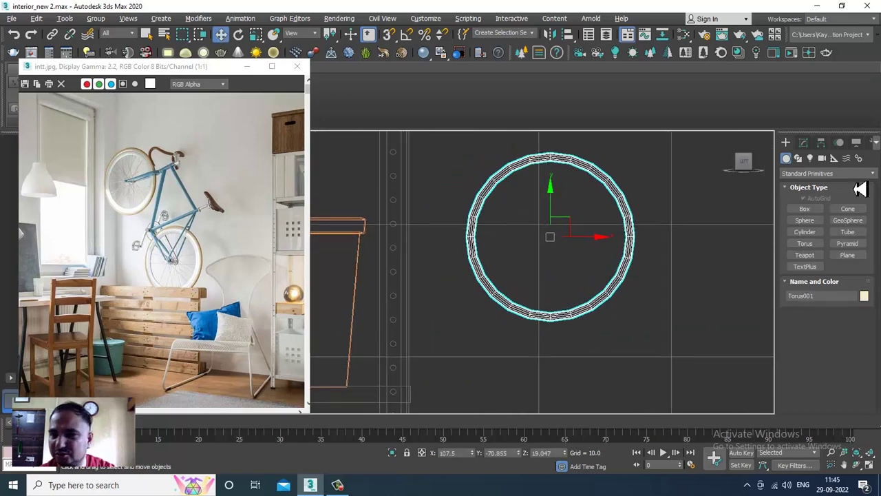
click(806, 143)
click(863, 359)
click(864, 360)
click(864, 360)
click(863, 360)
click(863, 359)
click(864, 359)
click(864, 364)
click(864, 364)
drag(869, 374, 870, 355)
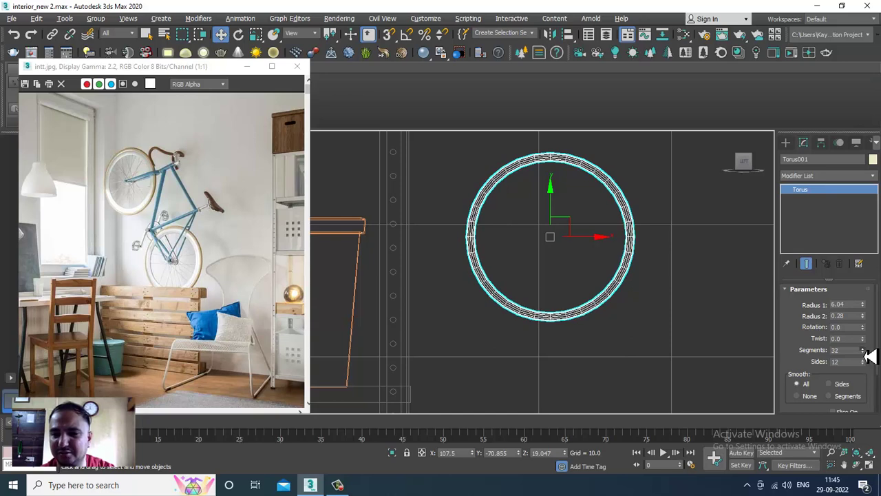
- Move the torus along X to about 101.7 in the perspective view
key(alt+w)
right_click(715, 323)
key(z)
alt+middle_drag(676, 291, 600, 306)
key(alt+w)
scroll(641, 312, down, 3)
drag(532, 287, 477, 298)
- Scale the torus uniformly to about 235% to give the wheel a realistic size against the shelving unit
scroll(561, 276, down, 5)
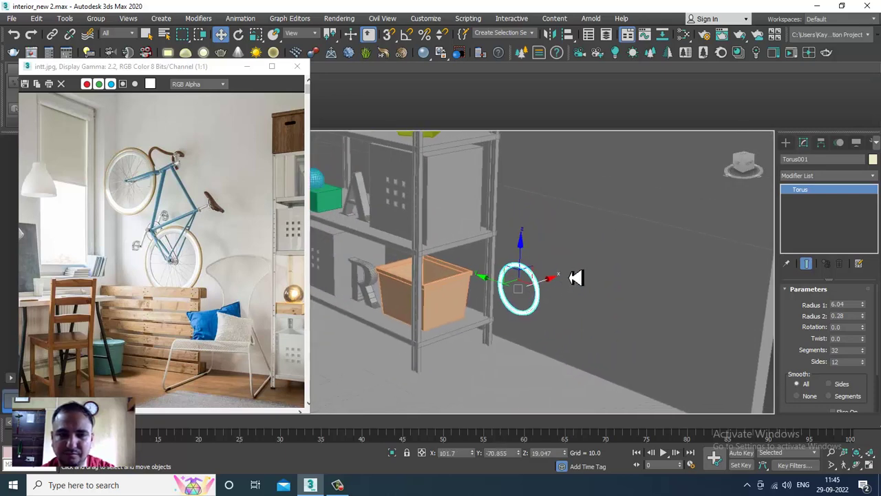
alt+middle_drag(570, 272, 596, 233)
scroll(596, 233, down, 3)
alt+middle_drag(653, 241, 582, 275)
key(r)
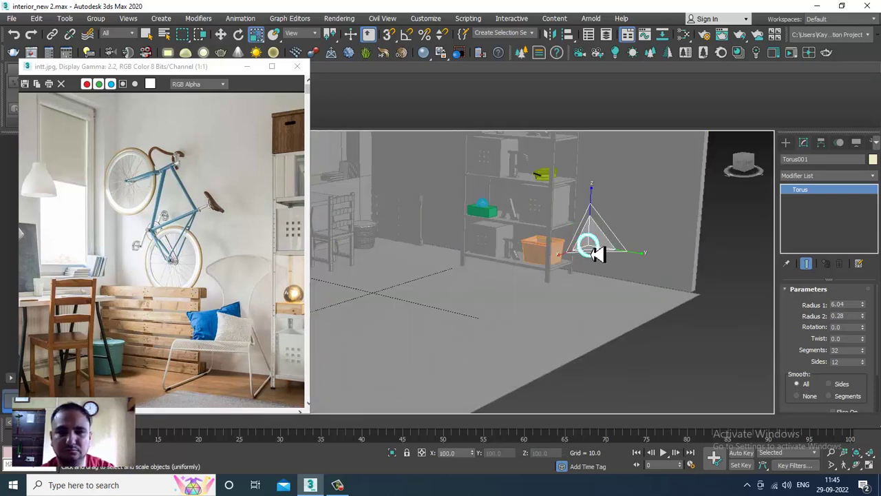
scroll(569, 158, down, 6)
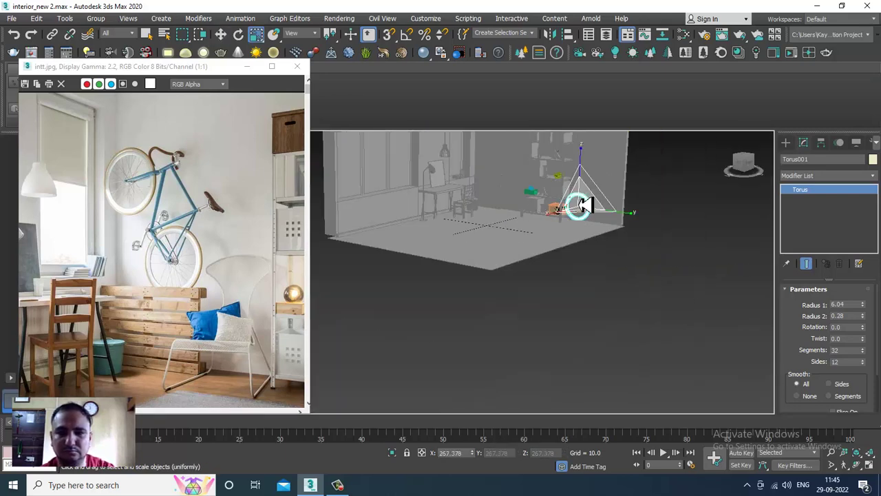
- Move the torus along Y to about -116.0, away from the shelving unit, and check its placement in the other views
key(w)
scroll(599, 244, up, 5)
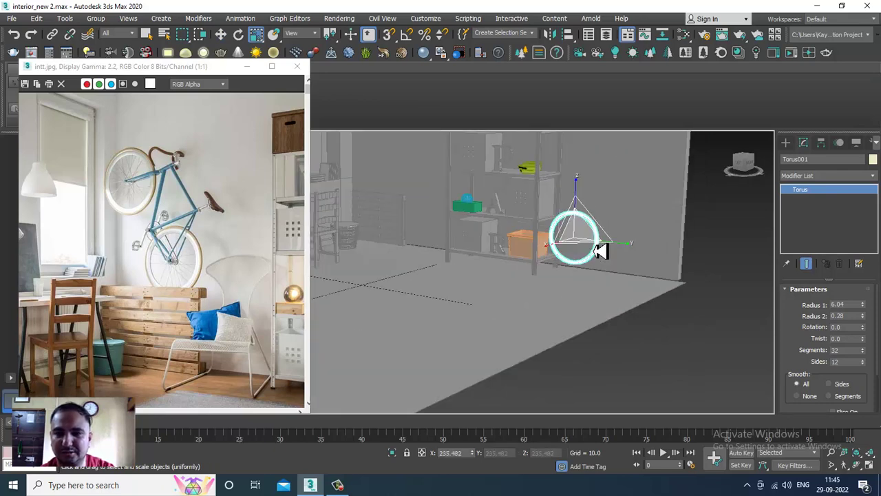
key(alt+w)
key(alt+w)
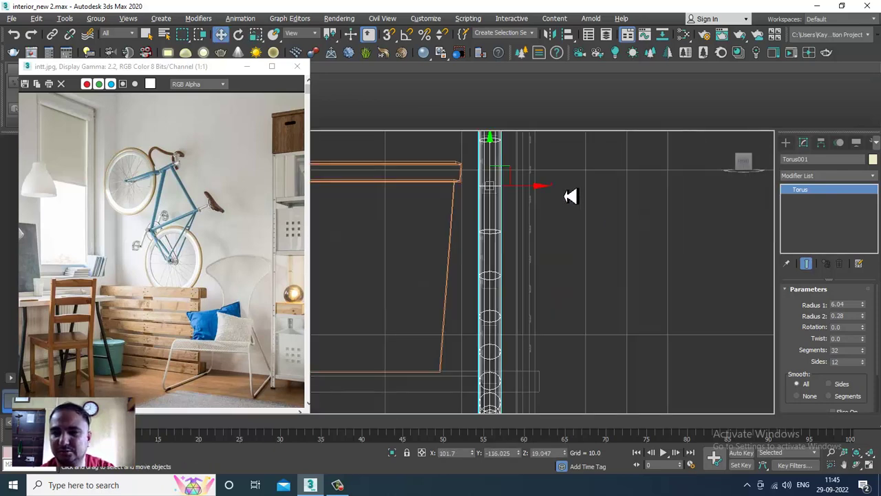
key(alt+w)
key(alt+w)
scroll(521, 268, up, 6)
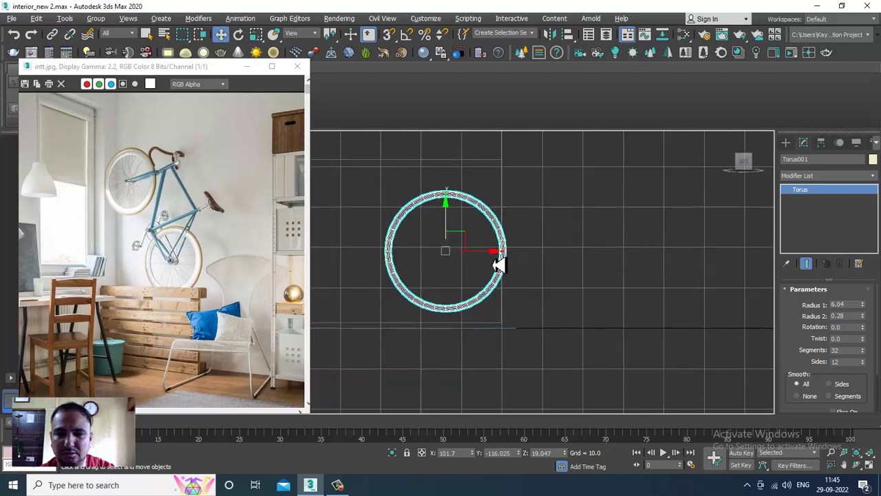
key(alt+w)
middle_drag(683, 331, 668, 329)
key(alt+w)
scroll(668, 256, up, 8)
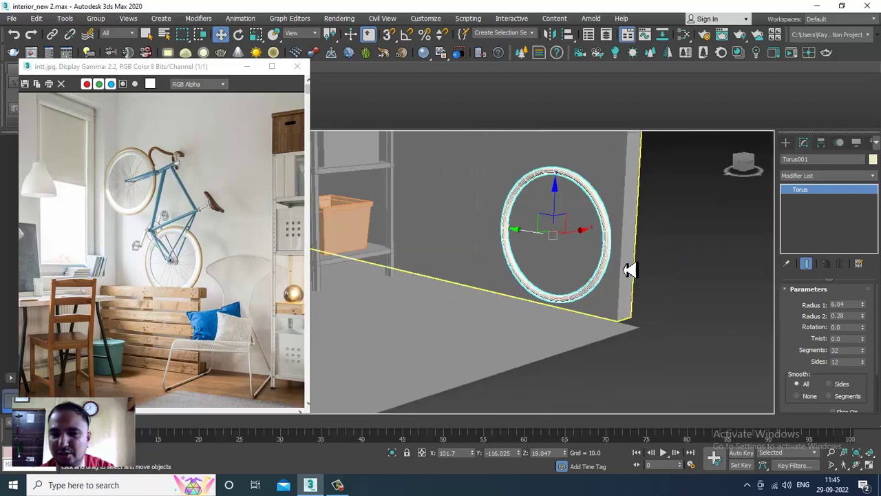
- Convert the torus to an Editable Poly
right_click(598, 183)
mouse_move(664, 287)
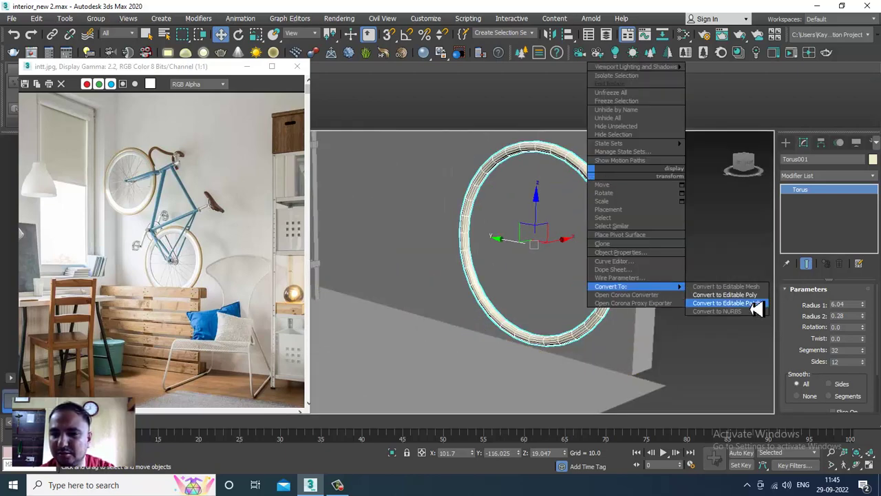
click(750, 295)
scroll(563, 185, up, 5)
scroll(561, 197, down, 1)
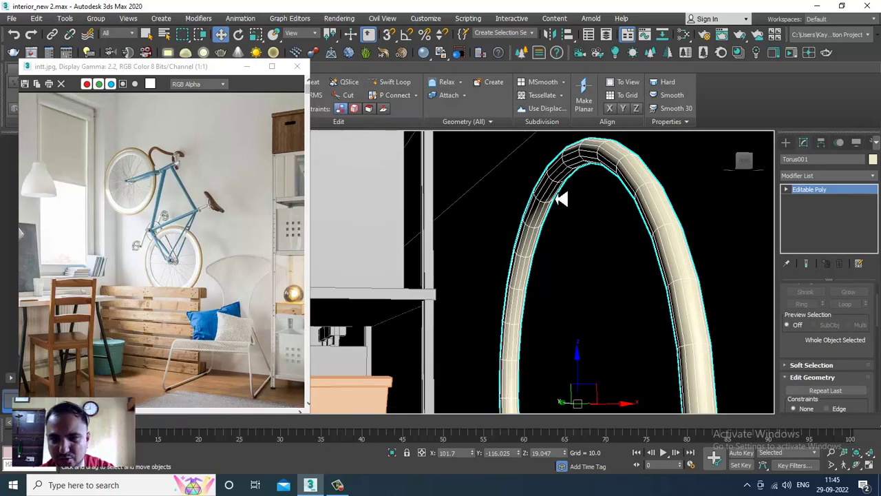
- Ring-select two adjacent edges on the torus's inner side and convert the selection to the polygon bands around the inner rim
key(2)
scroll(550, 221, up, 3)
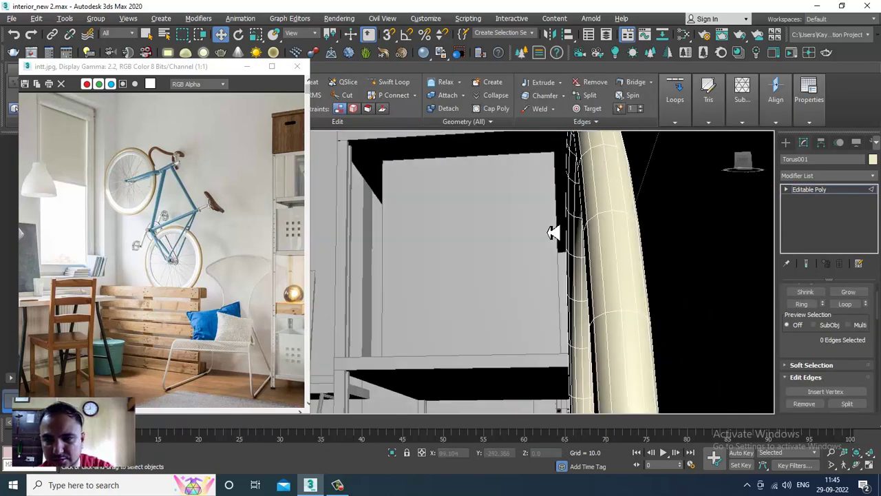
scroll(561, 231, down, 2)
click(579, 212)
ctrl+click(573, 215)
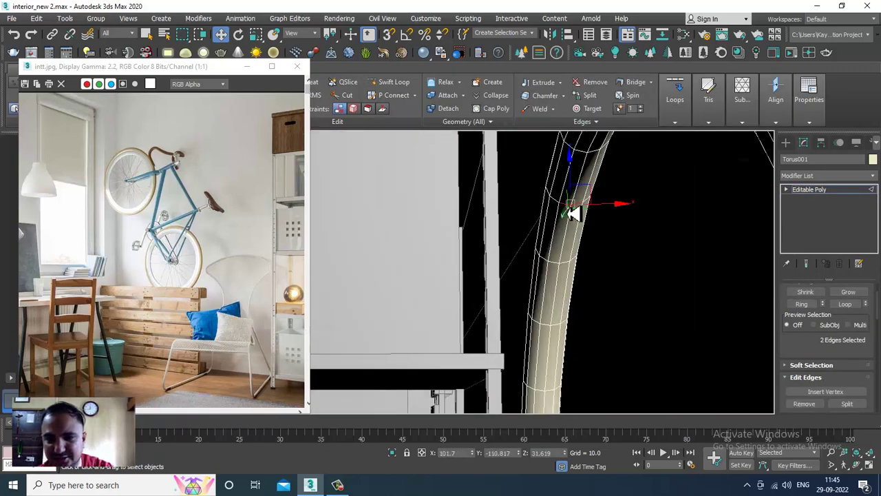
key(alt+r)
scroll(798, 349, up, 2)
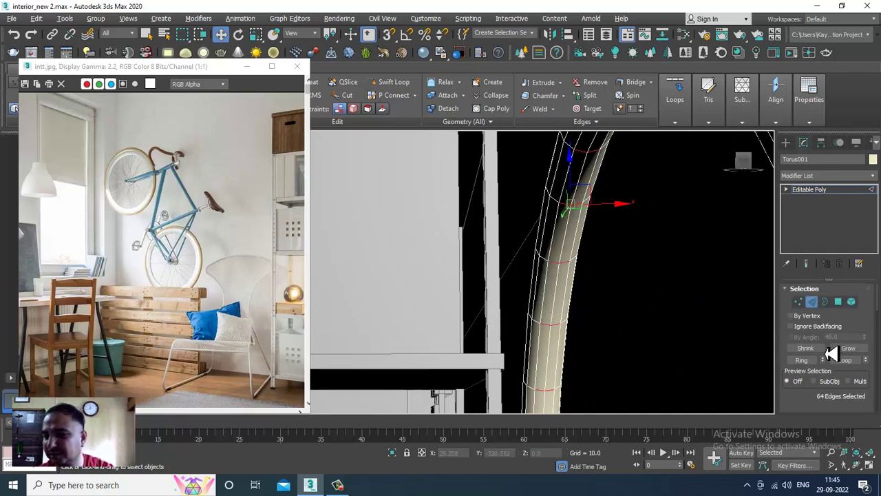
ctrl+click(840, 305)
alt+middle_drag(610, 310, 770, 374)
scroll(846, 367, down, 3)
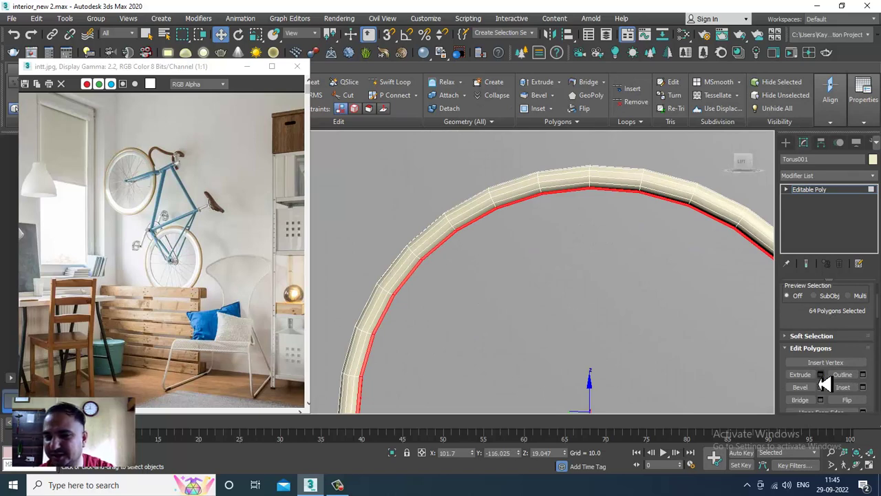
- Extrude the selected inner polygons by Local Normal towards the wheel's centre to form the rim
click(820, 375)
drag(407, 294, 428, 361)
click(415, 278)
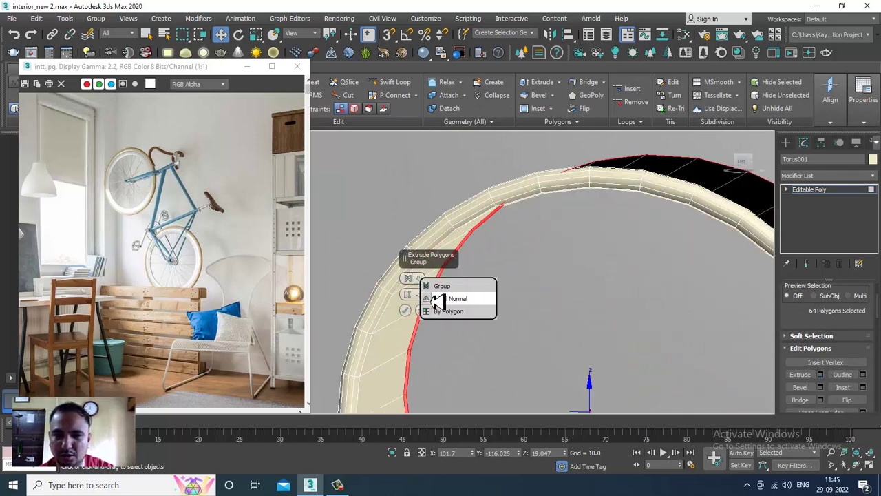
click(437, 301)
mouse_move(415, 301)
mouse_down()
mouse_move(427, 296)
mouse_move(419, 295)
mouse_up()
click(406, 327)
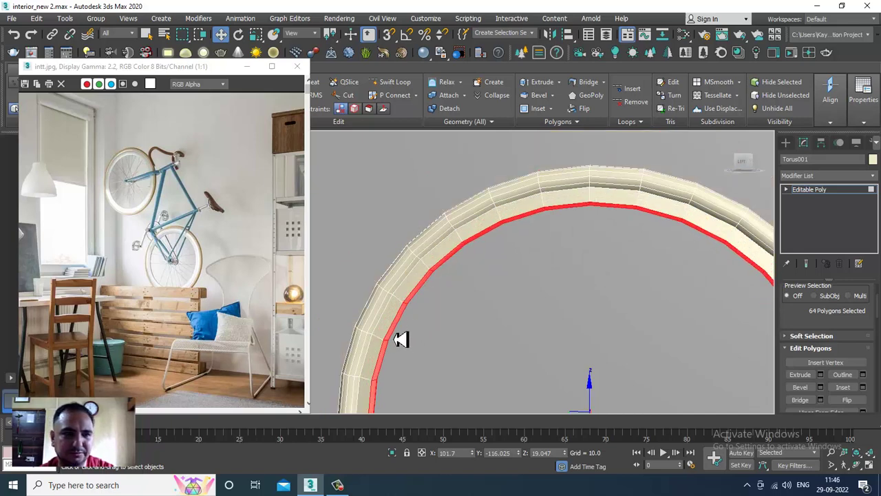
- Draw a hub cylinder at the wheel's centre in the left view, radius about 1.3 and height about 2.2
key(alt+w)
right_click(360, 363)
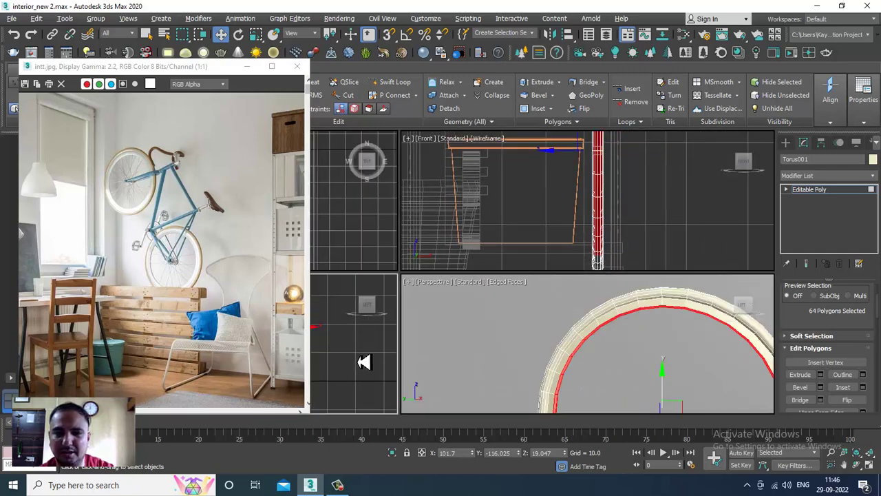
key(alt+w)
scroll(508, 271, up, 2)
click(786, 143)
middle_drag(653, 230, 649, 275)
click(810, 233)
scroll(559, 265, up, 2)
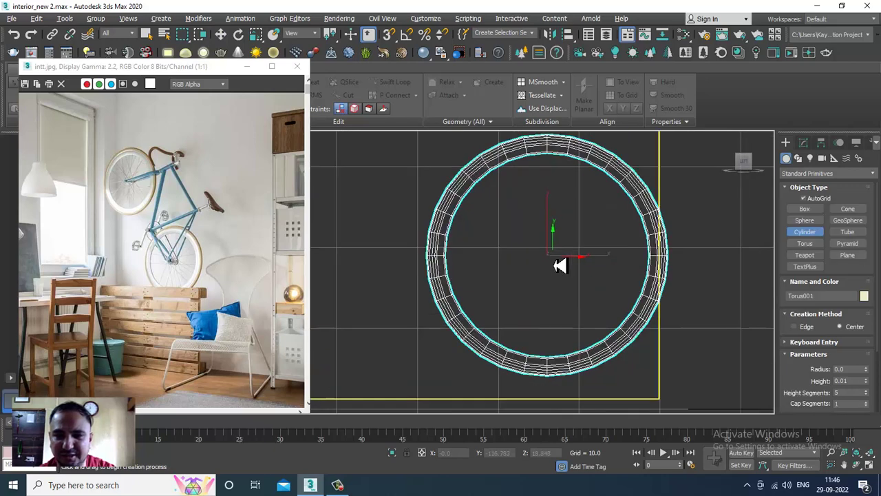
drag(546, 256, 557, 267)
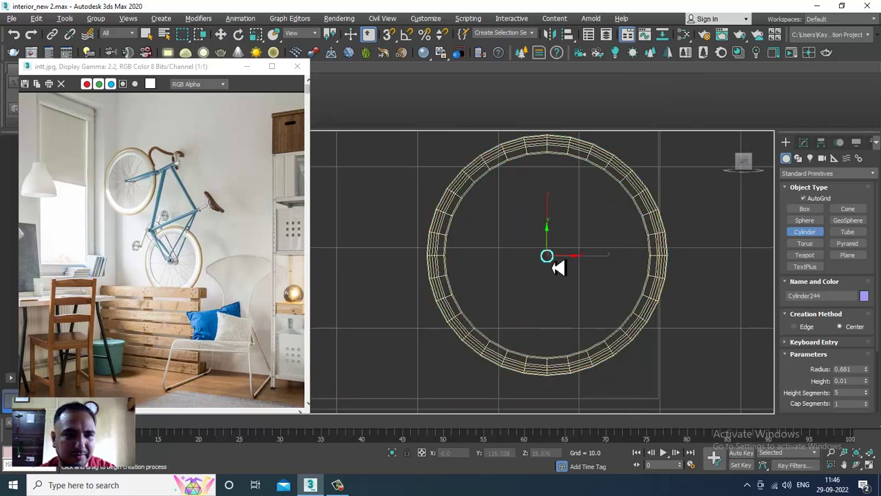
key(w)
- Move the hub cylinder along X to about 102.78 so it overlaps the wheel in the front view
key(alt+w)
middle_click(657, 337)
key(alt+w)
scroll(660, 336, down, 4)
alt+middle_drag(661, 337, 599, 326)
key(alt+w)
key(alt+w)
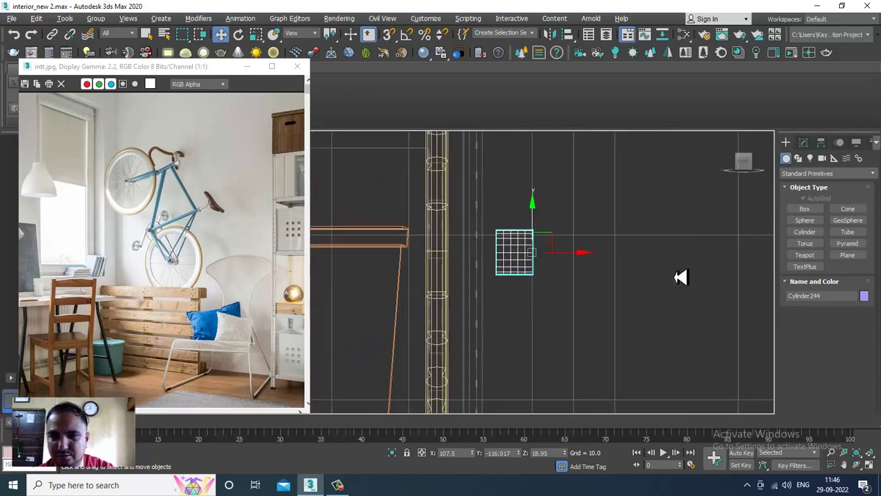
drag(595, 263, 518, 263)
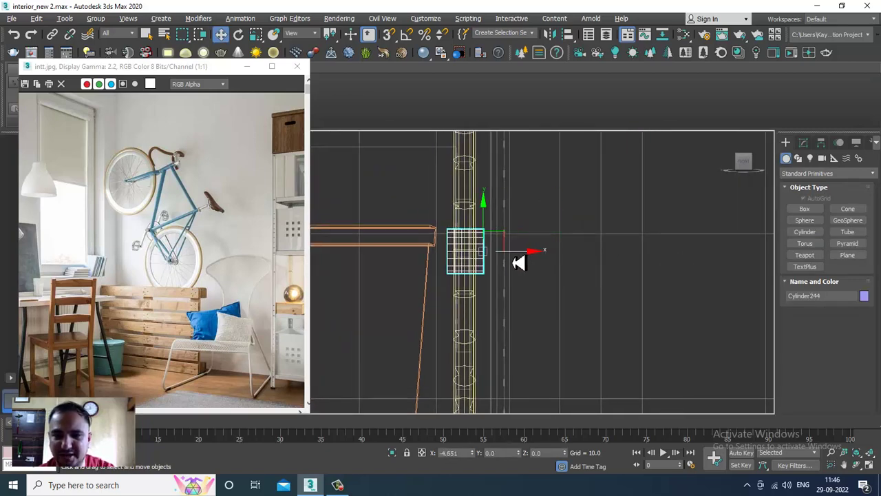
scroll(537, 268, up, 5)
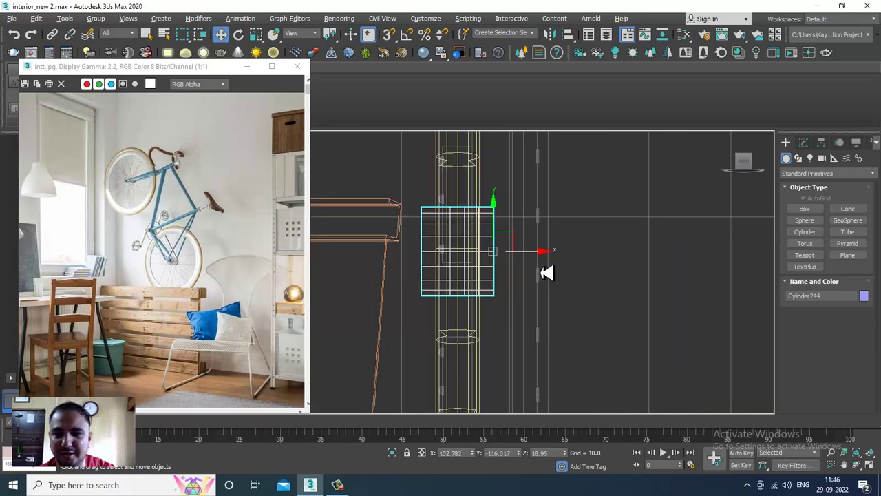
- Increase the hub cylinder's height to 3.007 and recentre it on the wheel at about X 103.18
click(804, 143)
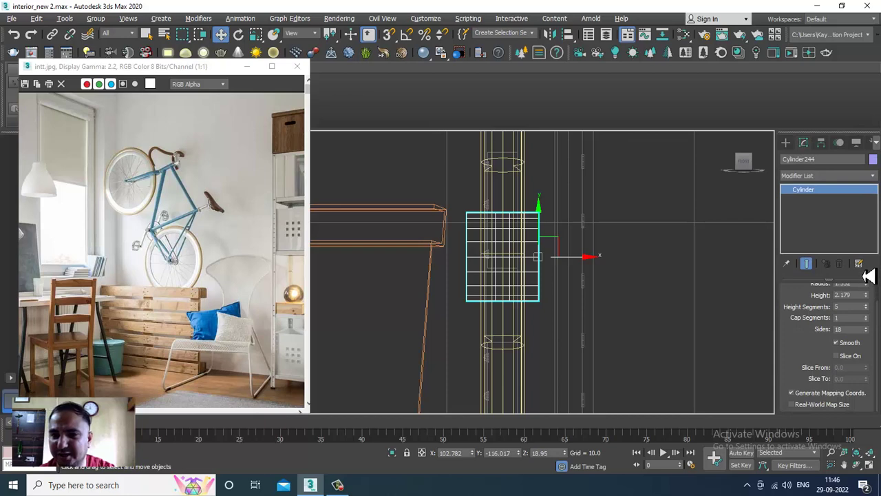
drag(872, 284, 787, 288)
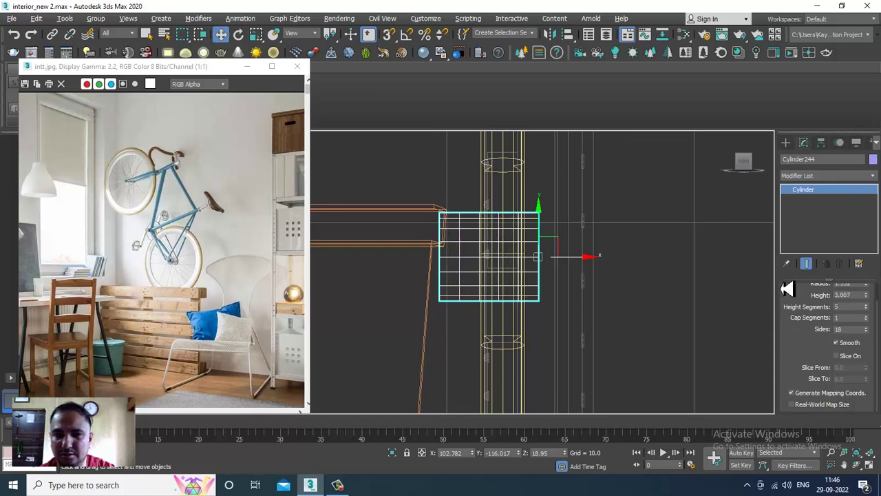
drag(594, 266, 608, 261)
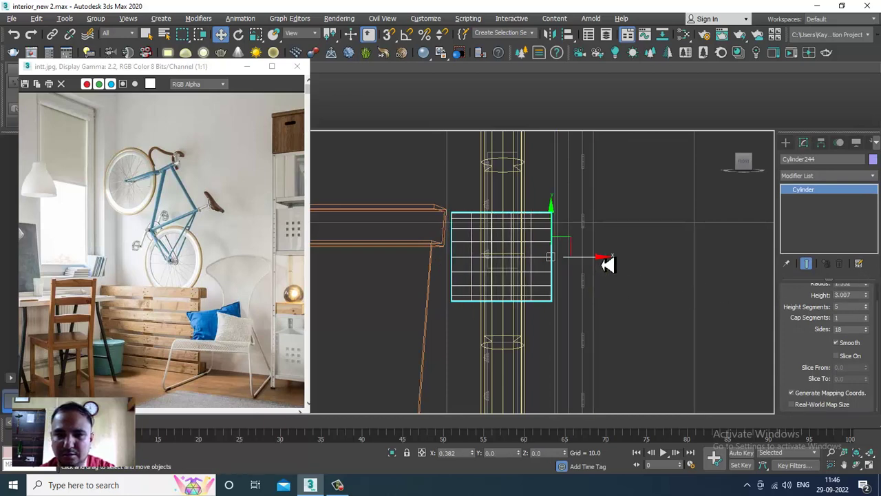
- Convert the hub cylinder to Editable Poly and scale down the two vertex rings next to its ends
right_click(541, 219)
mouse_move(608, 333)
click(691, 342)
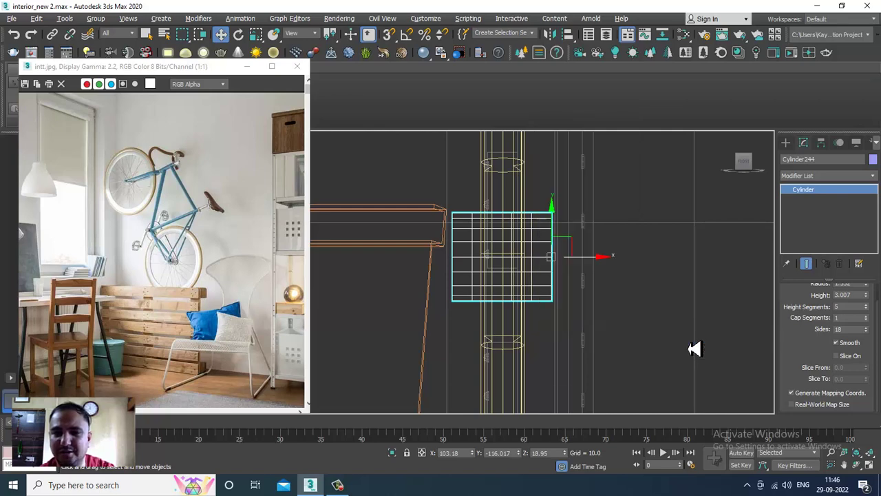
key(1)
drag(468, 199, 486, 309)
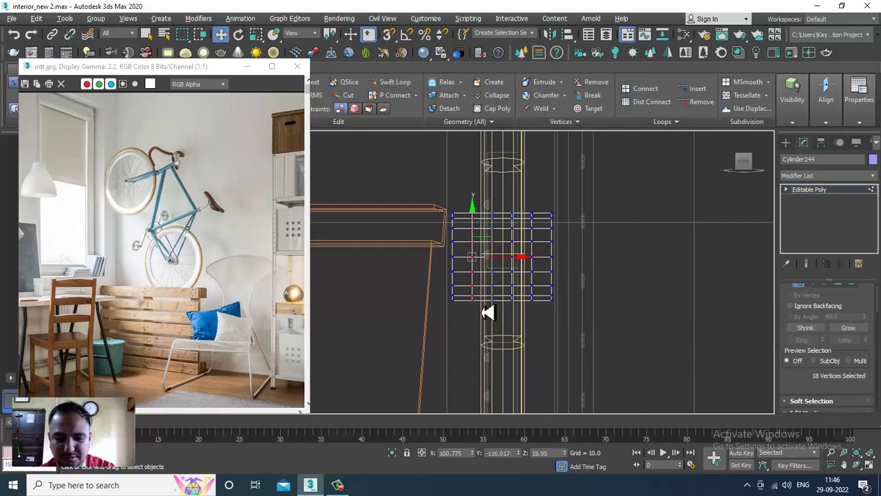
key(r)
drag(484, 259, 501, 303)
drag(542, 336, 542, 335)
drag(534, 262, 558, 323)
- Scale down the vertex rings at both outer ends of the hub and return to object level
middle_drag(604, 293, 598, 291)
drag(539, 193, 595, 362)
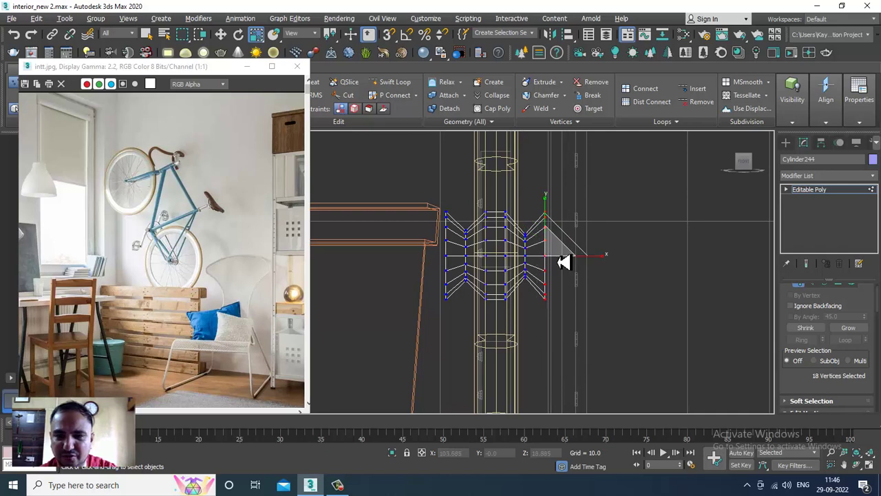
drag(414, 192, 457, 332)
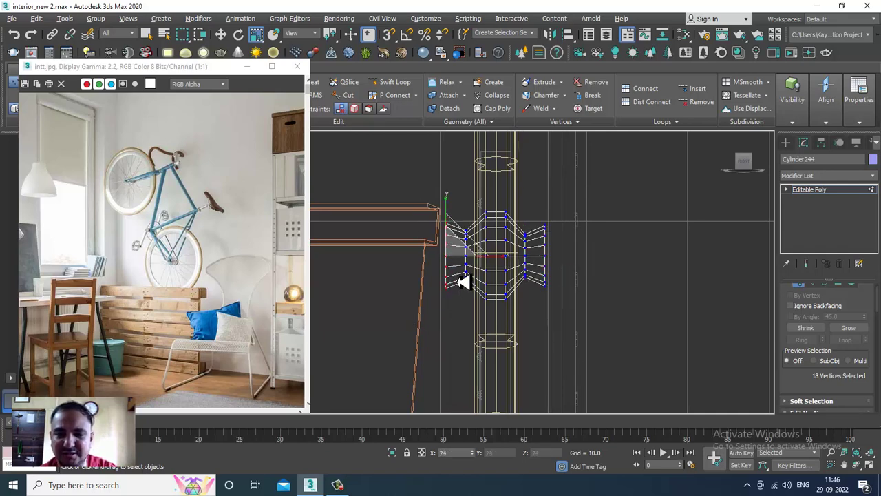
key(alt+w)
middle_click(658, 332)
key(alt+w)
alt+middle_drag(609, 318, 610, 291)
click(821, 188)
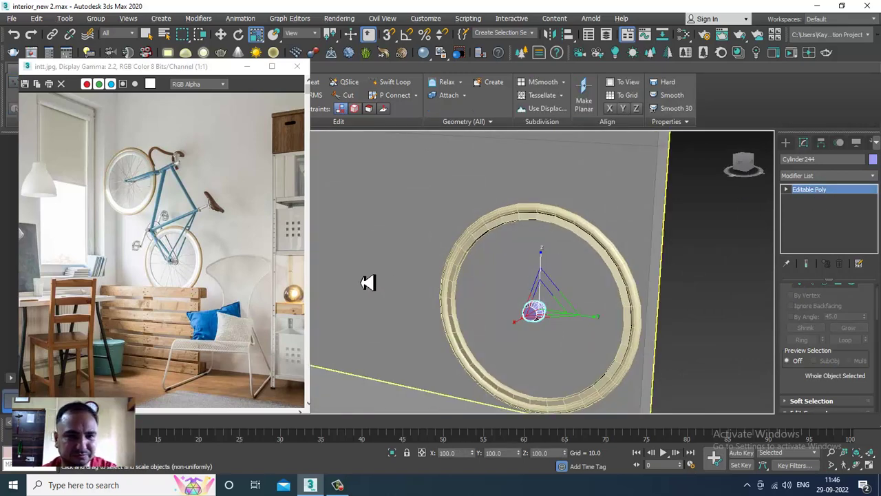
middle_drag(535, 263, 519, 264)
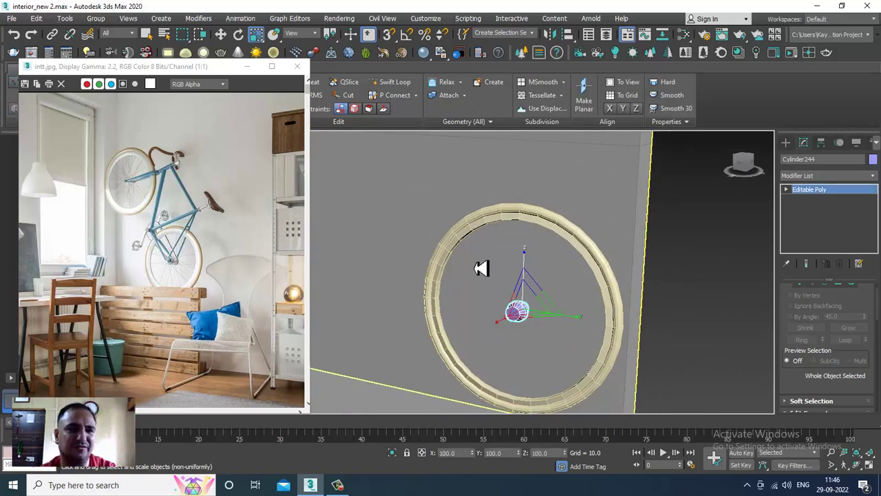
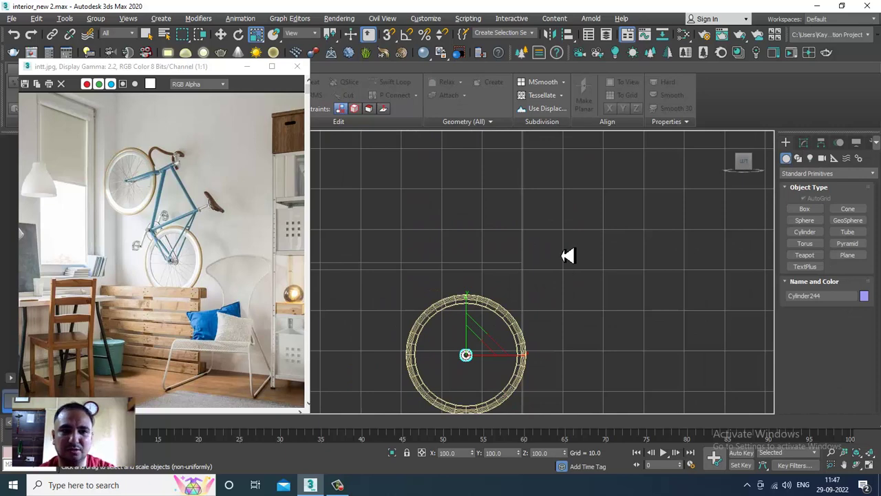
- Draw a vertical line above the wheel in the left view and align it with the hub at Y about -115.613
click(798, 158)
click(805, 217)
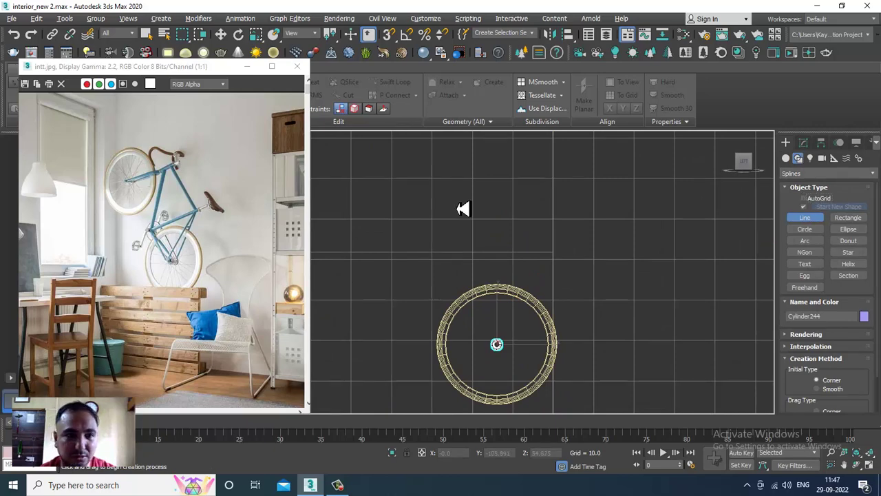
click(503, 225)
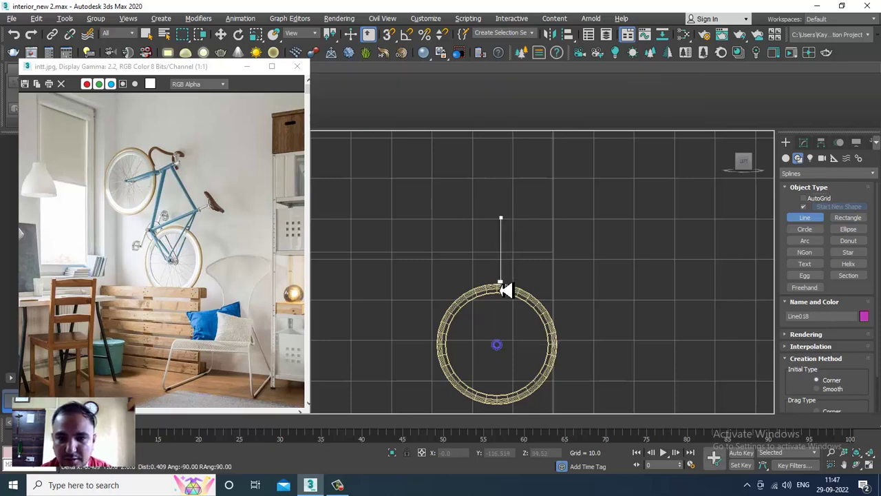
right_click(502, 272)
click(571, 275)
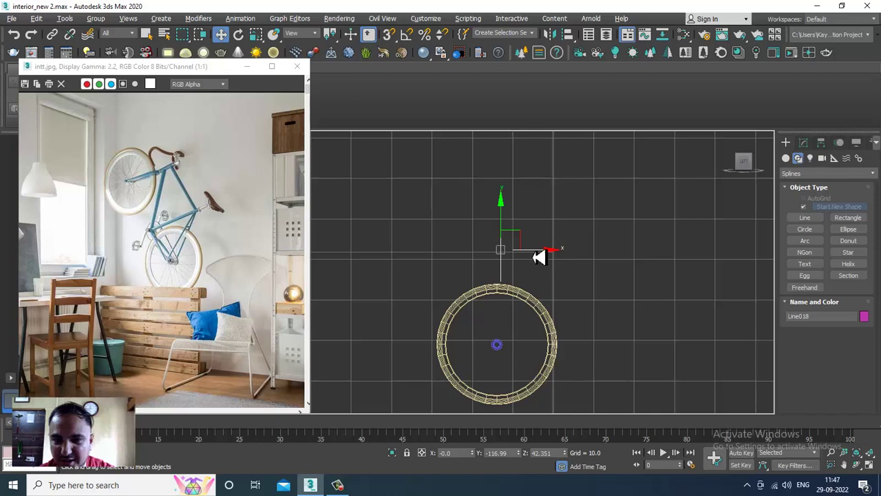
- Enable the new line's rendering in the viewport as a radial tube with a thickness of 1.58
click(804, 143)
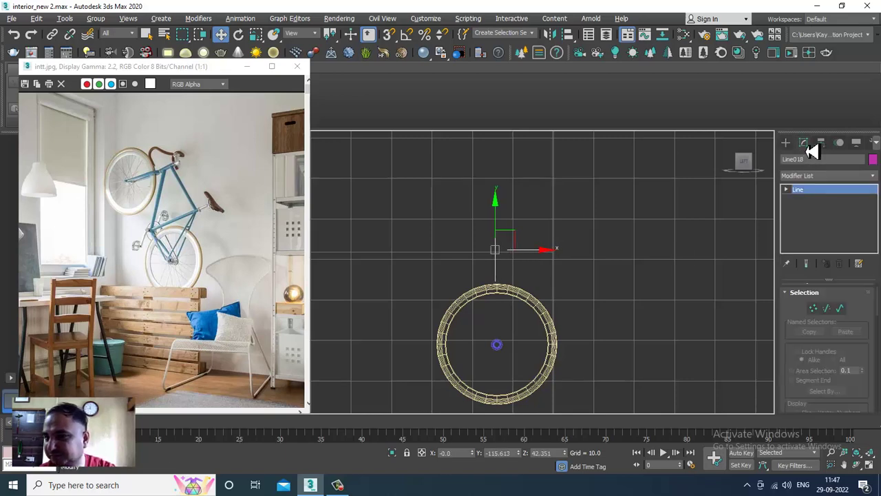
drag(789, 321, 794, 465)
click(792, 293)
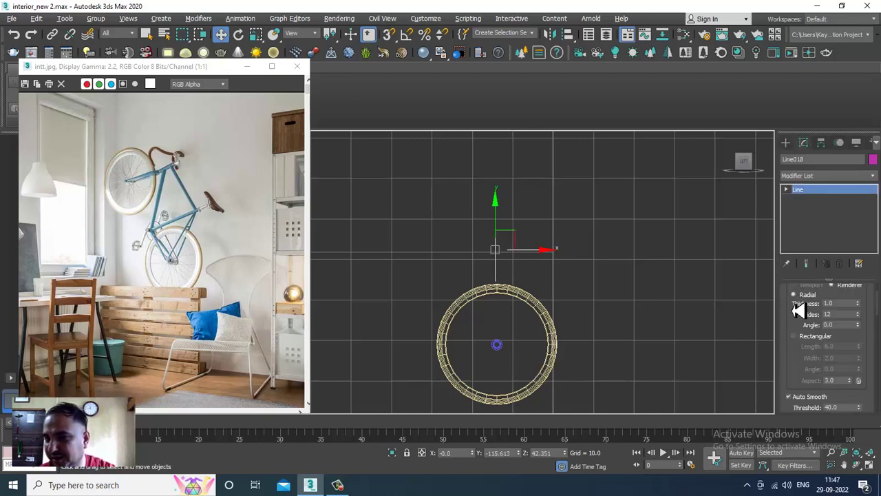
scroll(809, 318, up, 2)
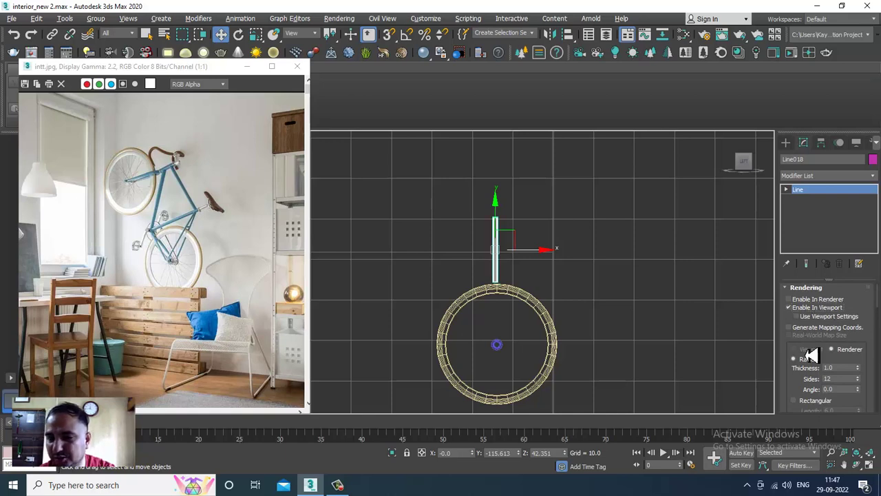
scroll(625, 279, up, 3)
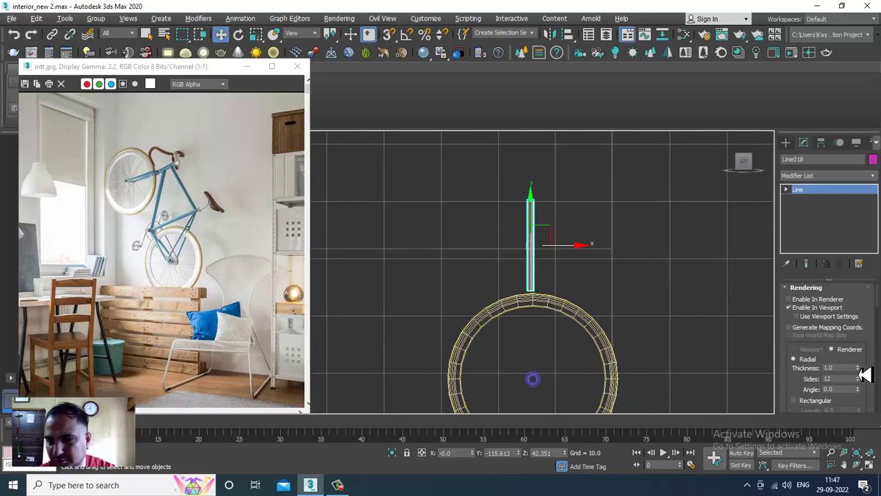
drag(865, 372, 864, 345)
- Check the tube's placement relative to the wheel in the perspective and left views
key(alt+w)
right_click(671, 349)
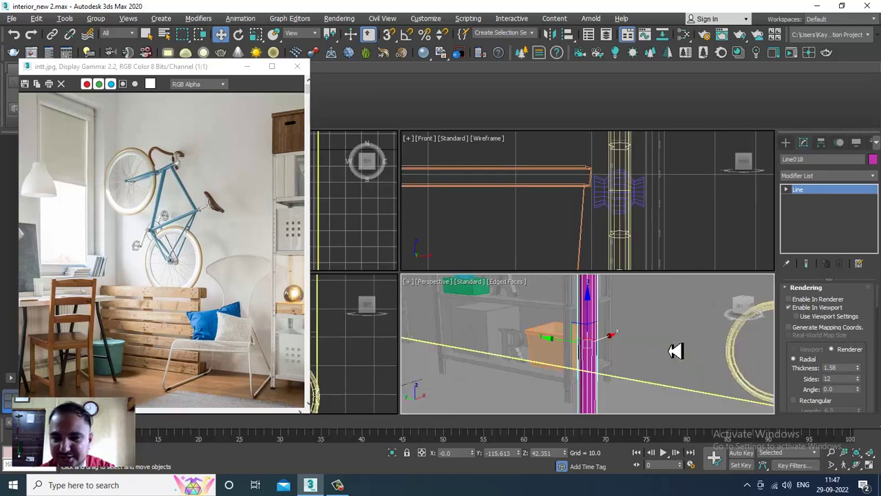
key(alt+w)
scroll(637, 343, down, 5)
alt+middle_drag(637, 343, 564, 353)
key(alt+w)
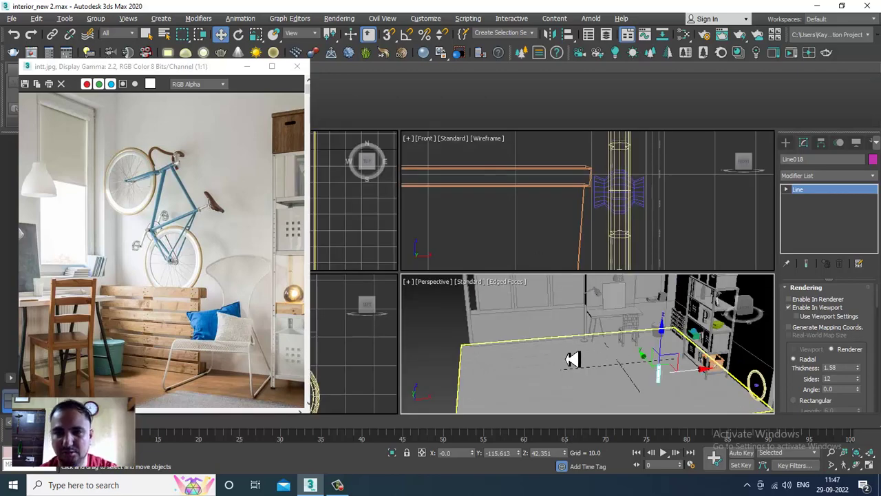
right_click(356, 360)
key(alt+w)
key(z)
scroll(464, 189, down, 3)
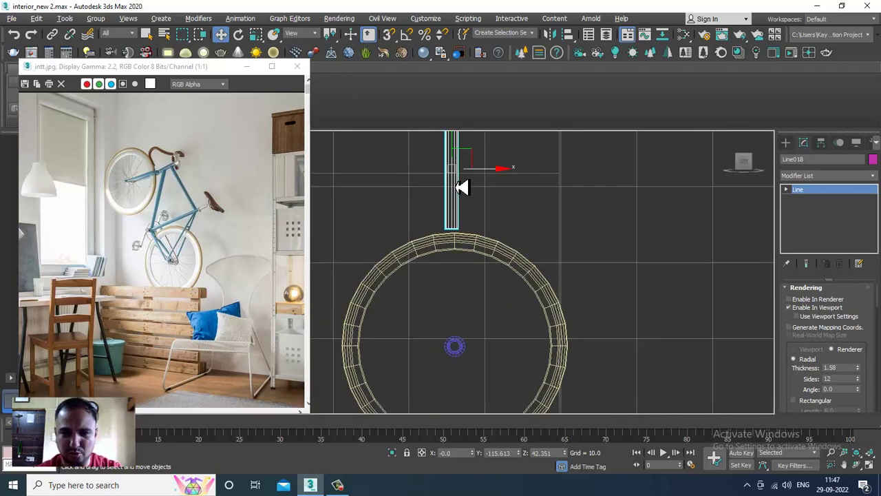
- Move the tube along X to about 101.583 in the front view so it sits above the wheel
key(alt+w)
right_click(705, 226)
key(alt+w)
middle_drag(596, 253, 573, 272)
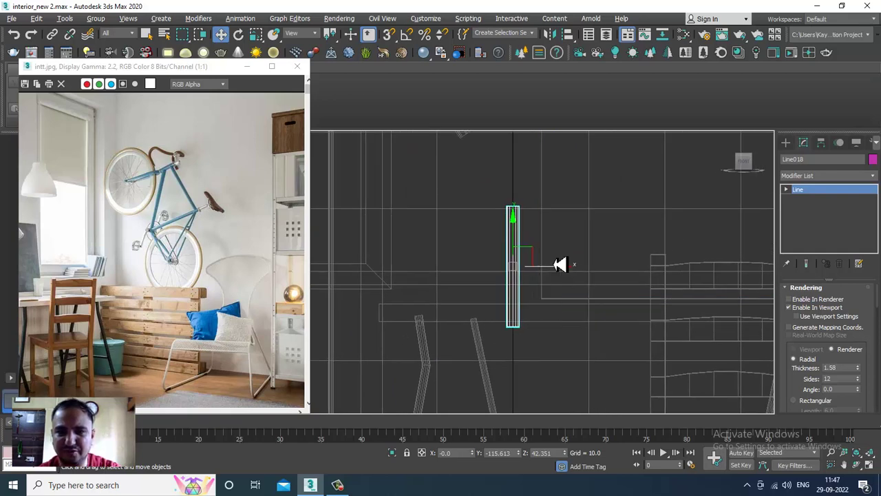
middle_drag(551, 329, 579, 249)
scroll(576, 266, down, 3)
scroll(577, 266, down, 2)
middle_drag(641, 275, 502, 258)
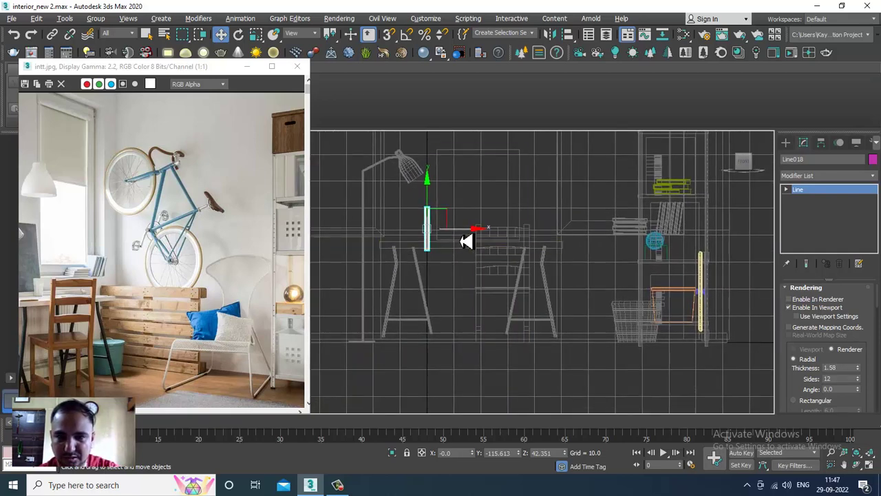
drag(466, 239, 740, 237)
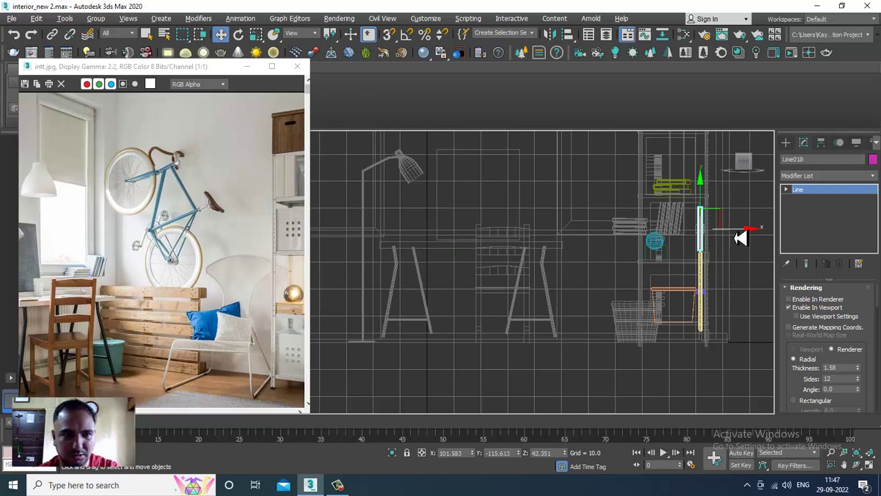
- Reduce the tube's thickness to 1.011 and recentre it over the wheel at X about 101.61
scroll(738, 239, up, 6)
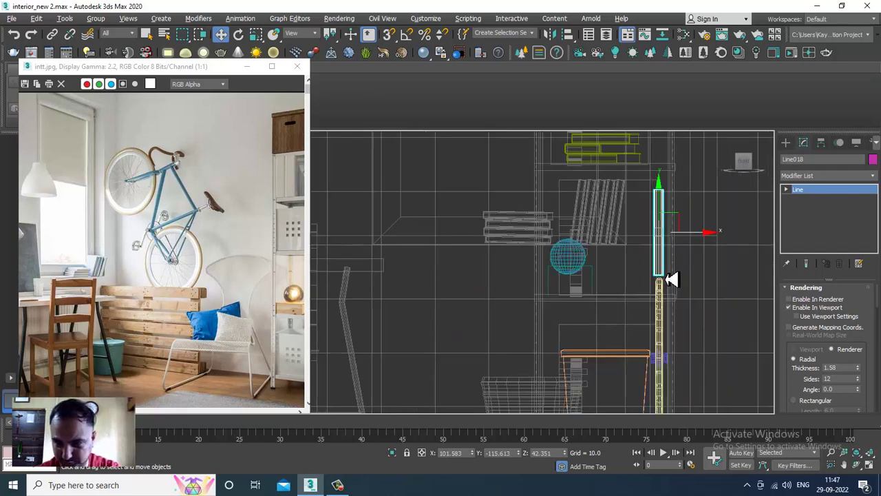
drag(698, 232, 700, 231)
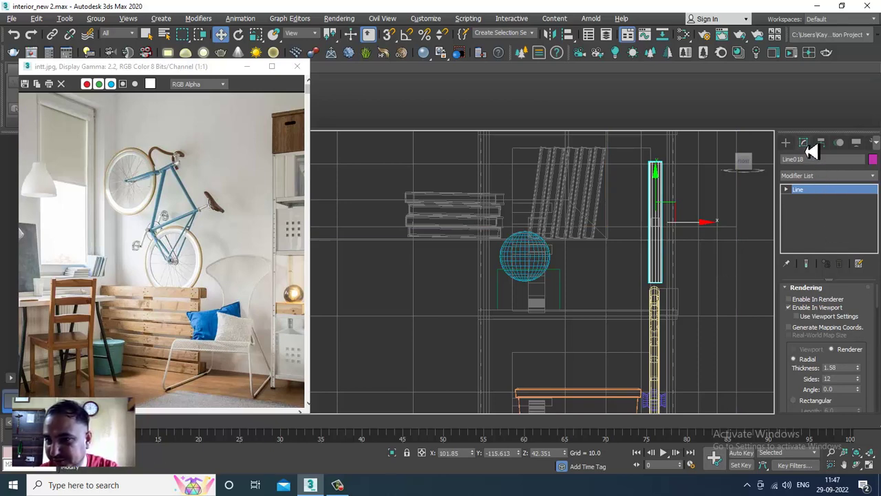
drag(866, 379, 870, 402)
drag(691, 228, 691, 228)
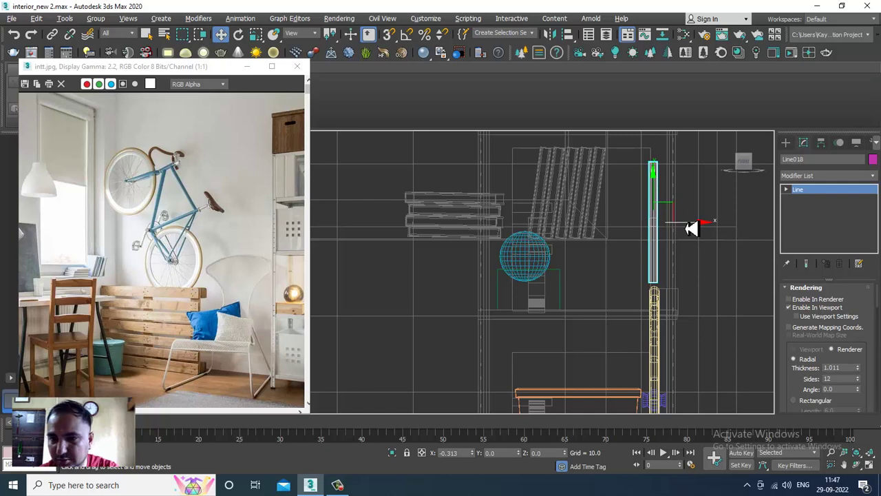
- Draw a fork line in the front view from the tube's lower end diagonally past the wheel's side, then straight down about 14.4 to the hub
scroll(660, 274, up, 3)
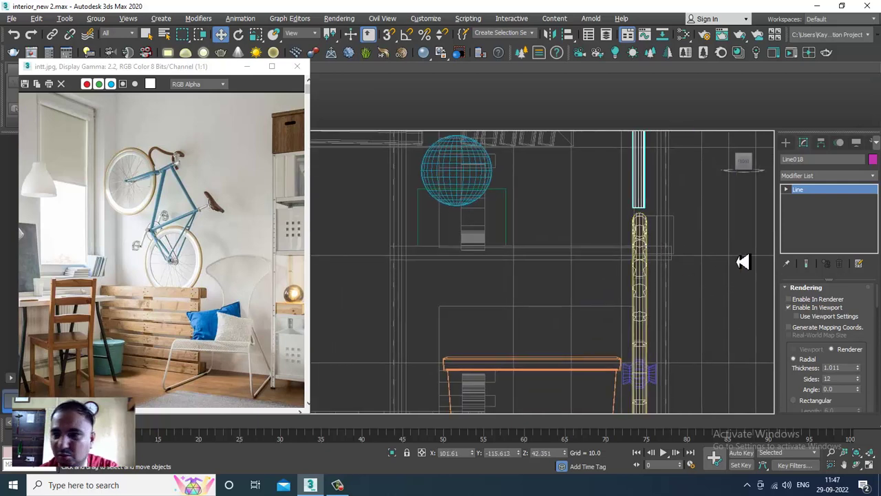
click(785, 142)
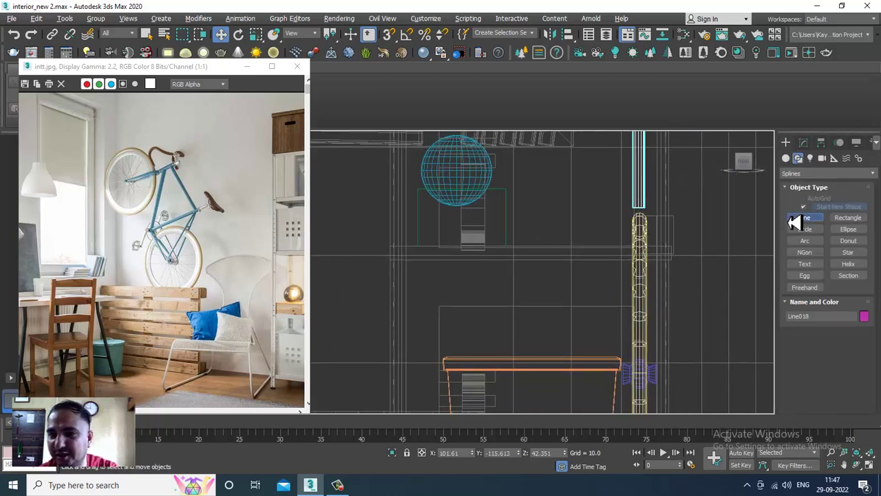
click(803, 218)
middle_drag(682, 252, 684, 197)
click(640, 156)
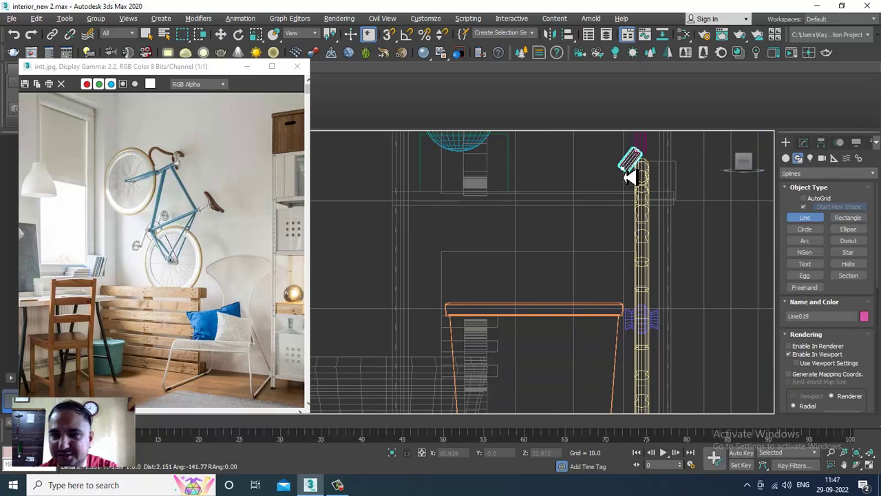
click(624, 169)
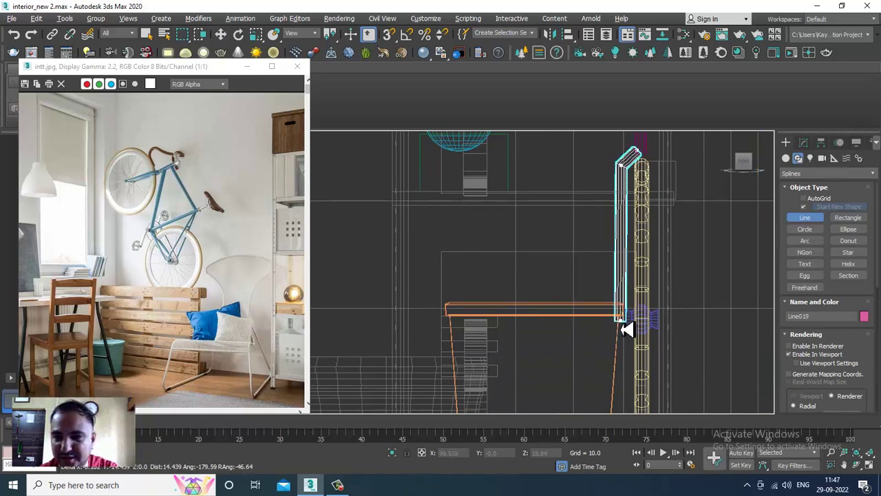
click(618, 316)
right_click(623, 318)
- Set the fork line's radial thickness to 0.829
key(w)
click(804, 142)
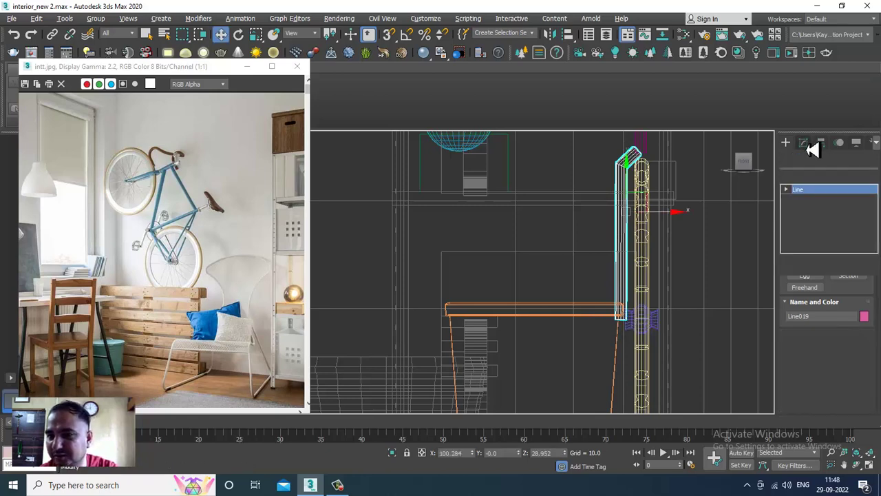
drag(865, 370, 865, 387)
- Fillet the fork line's upper bend vertex into a small curve and return to object level
scroll(669, 253, up, 5)
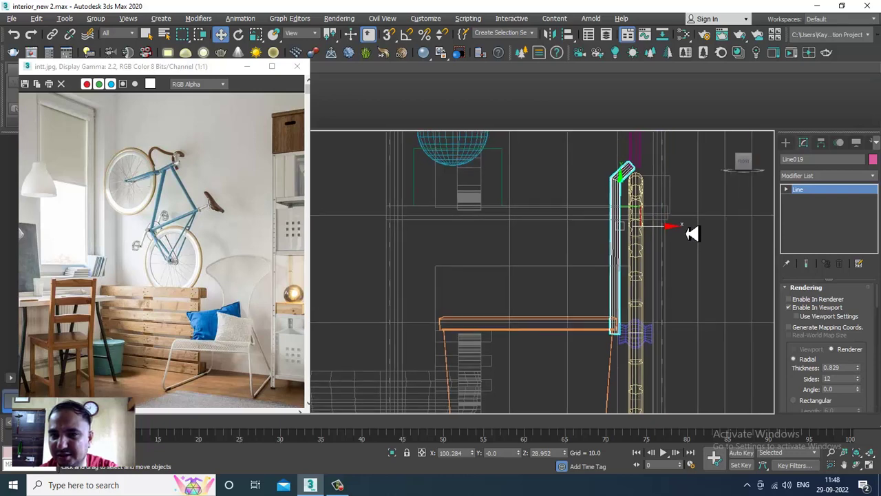
scroll(674, 226, up, 2)
key(1)
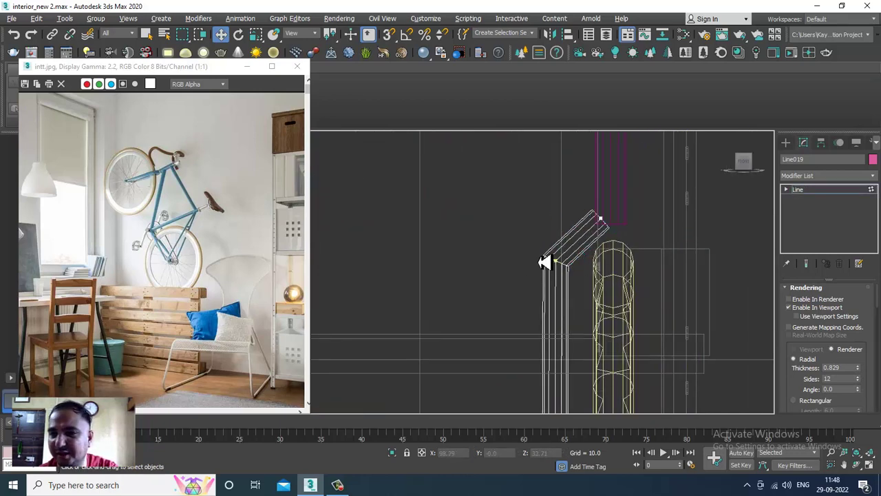
click(544, 262)
drag(795, 392, 842, 151)
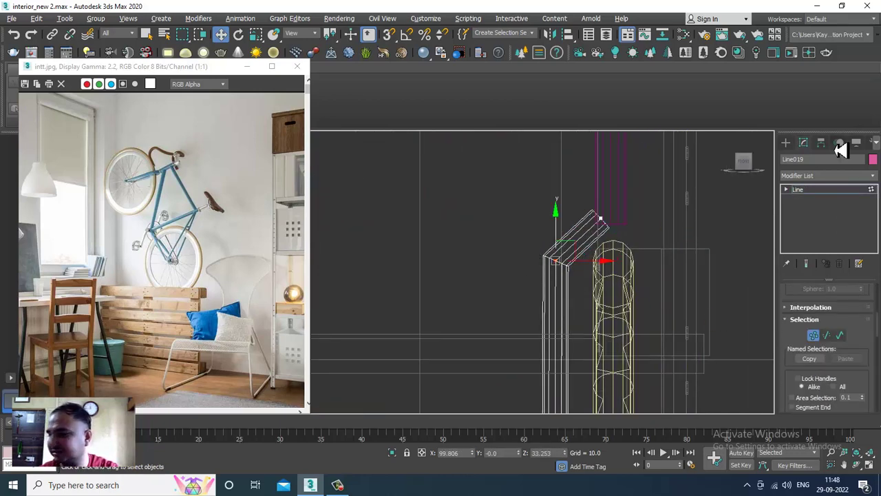
drag(864, 345, 855, 82)
drag(843, 380, 852, 172)
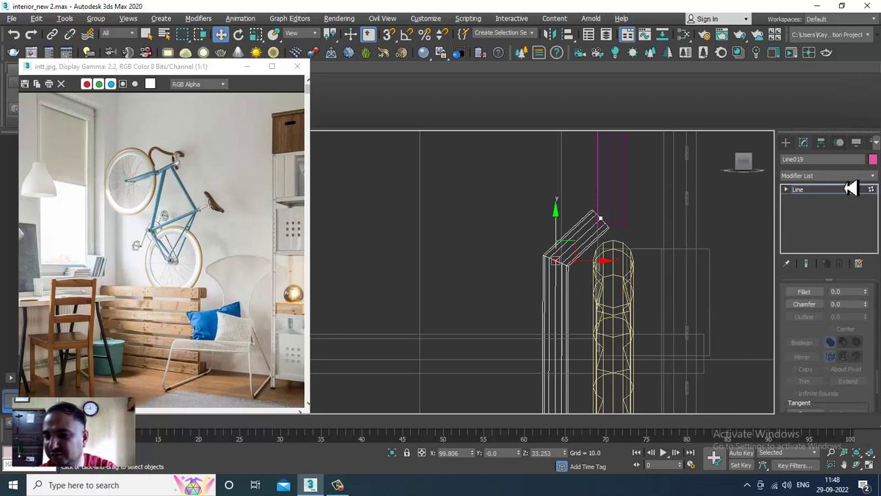
click(806, 292)
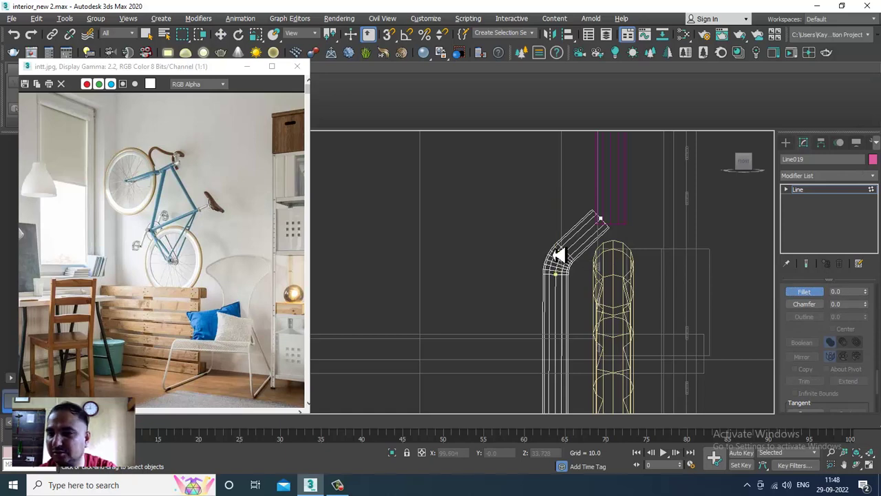
key(w)
click(804, 190)
- Lower the fork line's bottom end vertex by about 0.5 at the hub and return to object level
scroll(646, 166, down, 4)
middle_drag(639, 235, 623, 199)
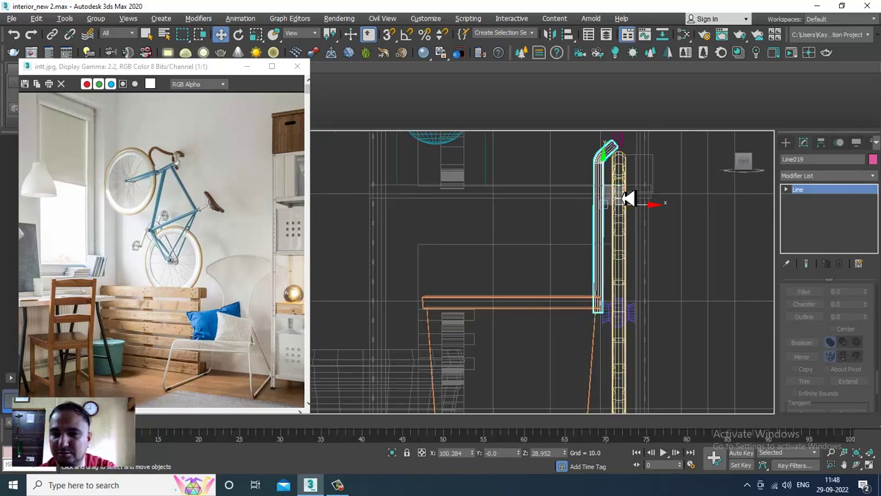
key(1)
drag(572, 288, 646, 340)
scroll(612, 316, up, 3)
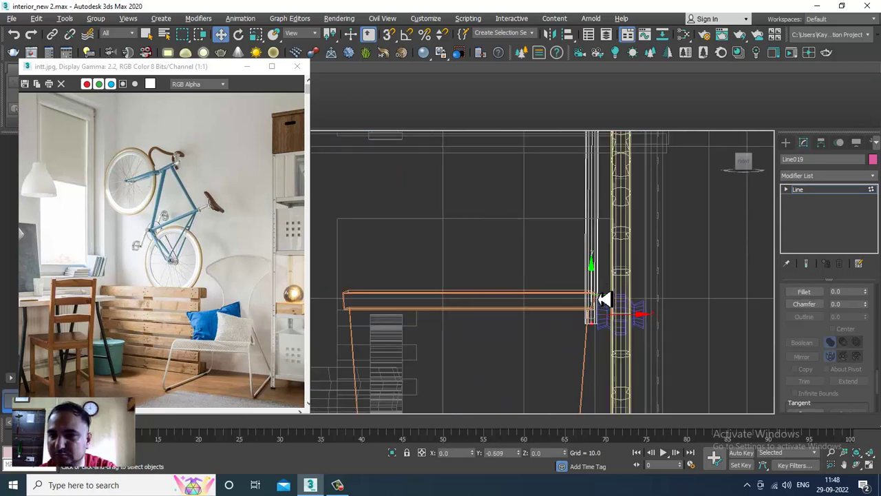
click(840, 192)
- Mirror the fork line across X as a copy and place it on the wheel's opposite side at X about 103.07
scroll(706, 236, down, 4)
middle_drag(703, 234, 628, 261)
scroll(617, 238, up, 4)
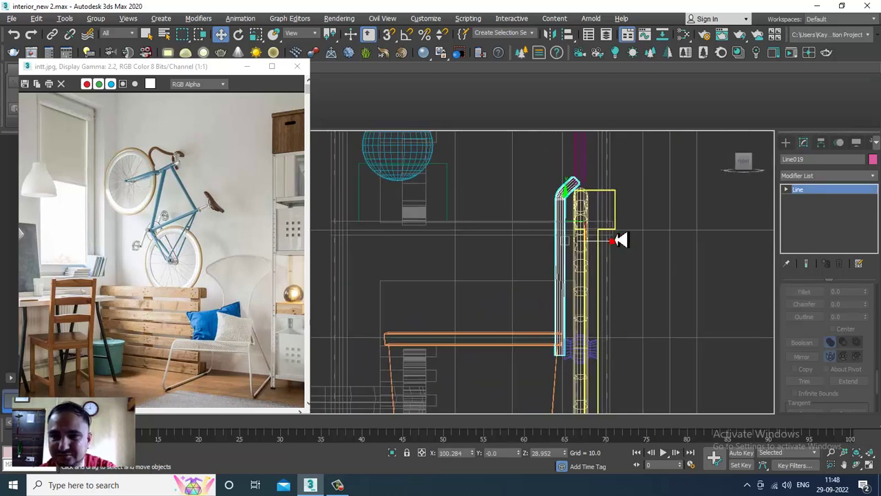
middle_drag(595, 224, 599, 228)
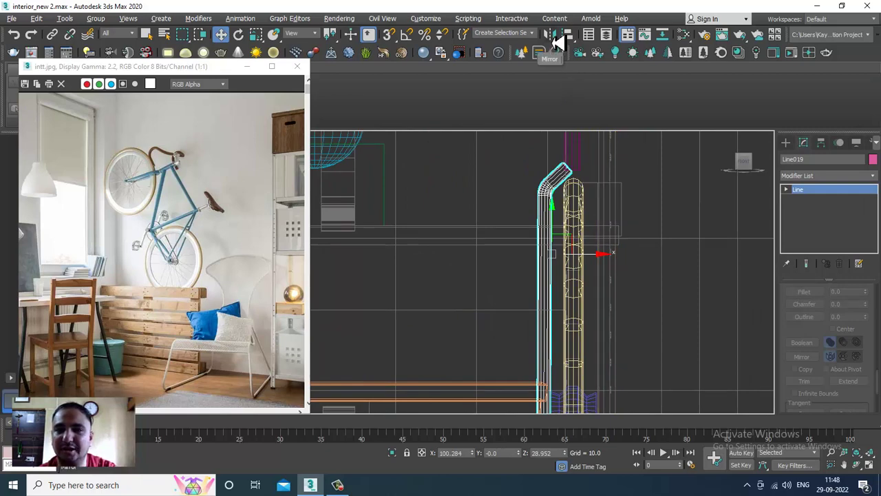
click(559, 43)
click(431, 277)
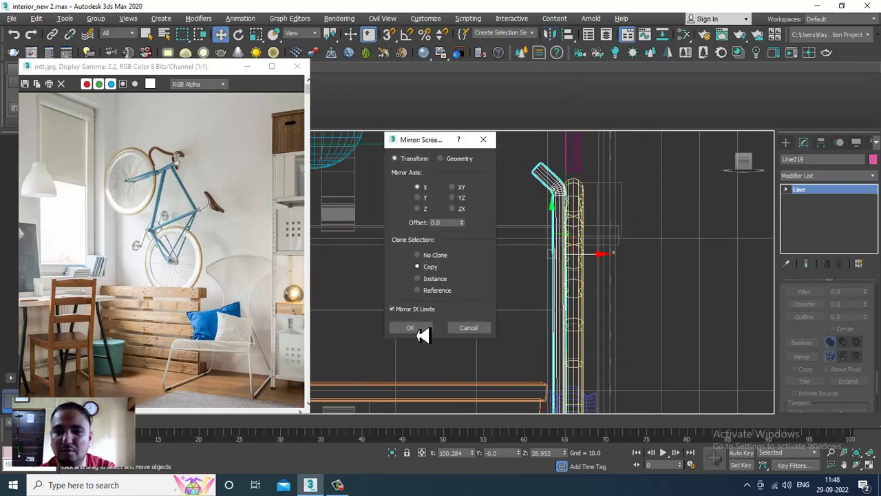
click(411, 328)
mouse_move(596, 257)
mouse_down()
mouse_move(652, 272)
mouse_move(640, 271)
mouse_up()
- Select both fork lines in the perspective view and move them along Y from the shelf onto the bicycle wheel
key(alt+w)
middle_click(703, 360)
key(alt+w)
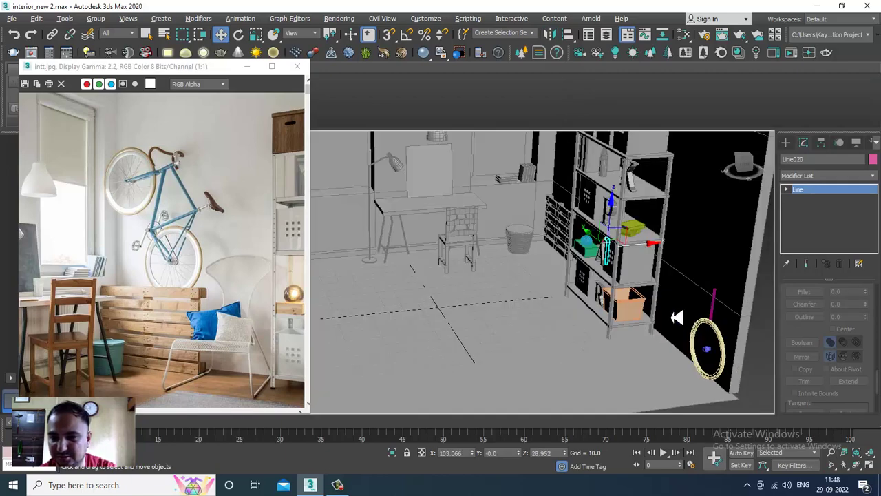
alt+middle_drag(677, 317, 707, 317)
alt+middle_drag(614, 280, 588, 280)
scroll(587, 281, up, 3)
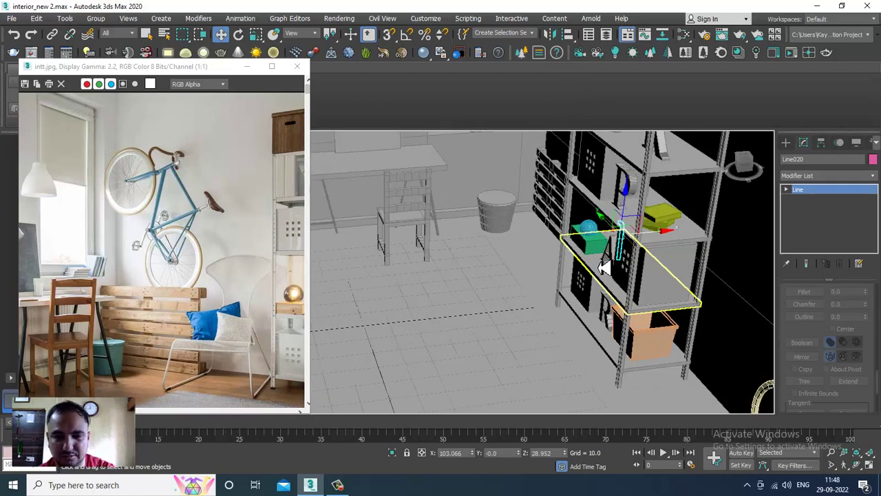
key(F3)
ctrl+click(633, 214)
alt+middle_drag(627, 225, 440, 232)
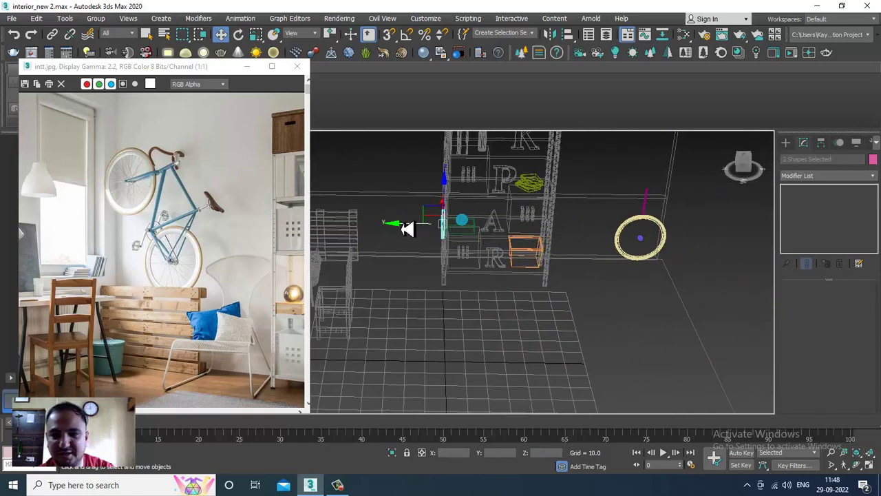
drag(407, 228, 601, 258)
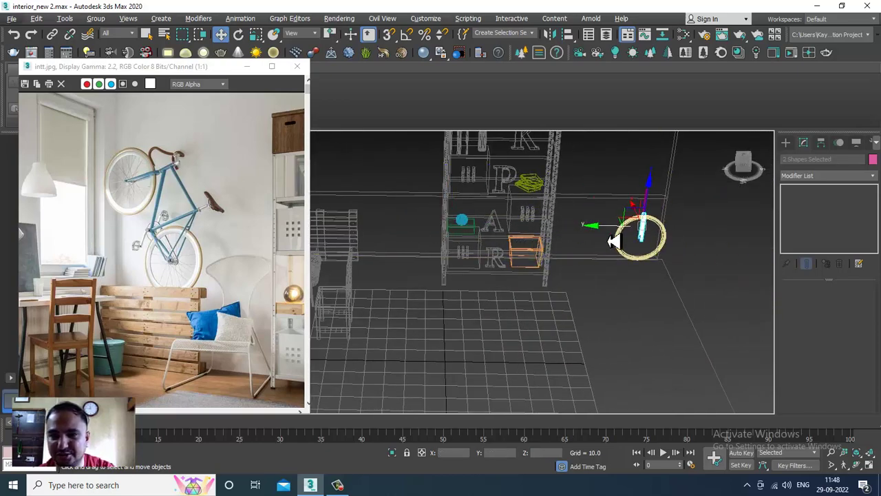
- Centre the two fork lines on the hub in the left view and align the frame tube above them
key(alt+w)
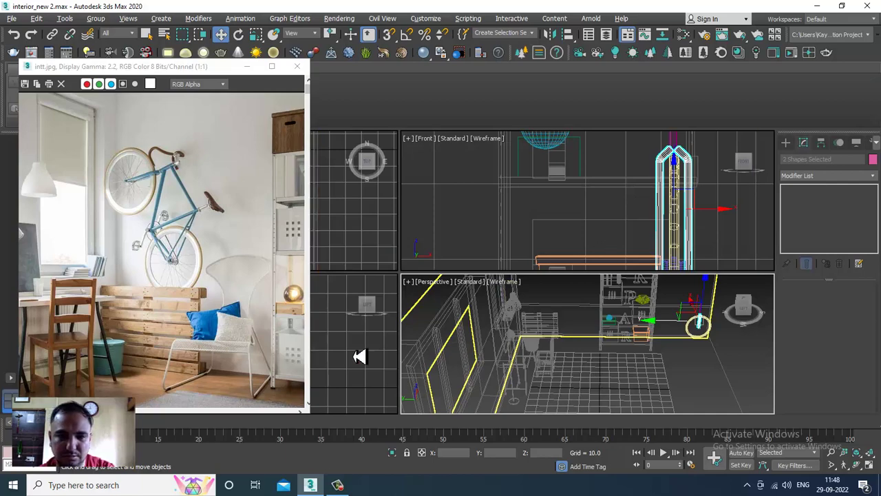
right_click(354, 356)
key(alt+w)
scroll(549, 271, up, 3)
middle_drag(524, 227, 537, 242)
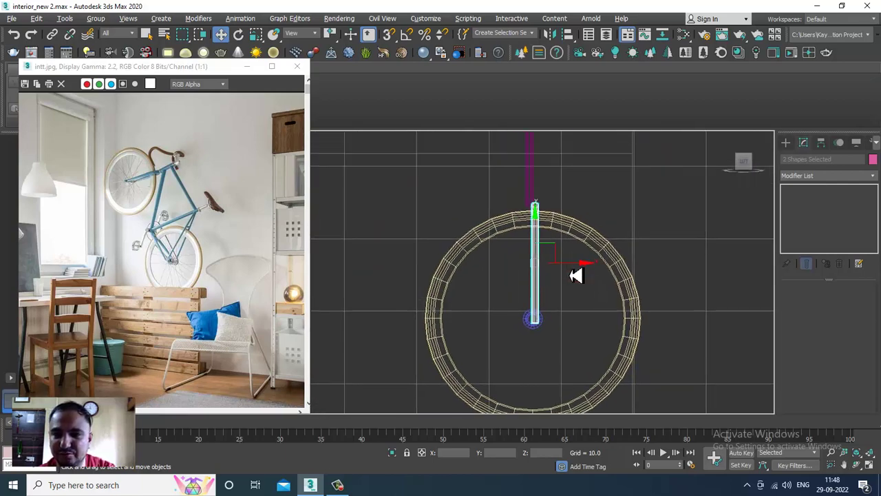
drag(576, 270, 576, 270)
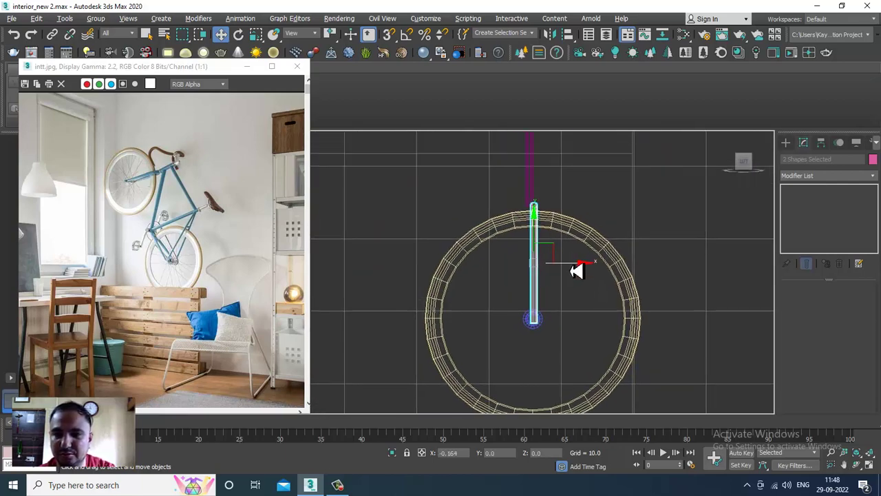
click(542, 184)
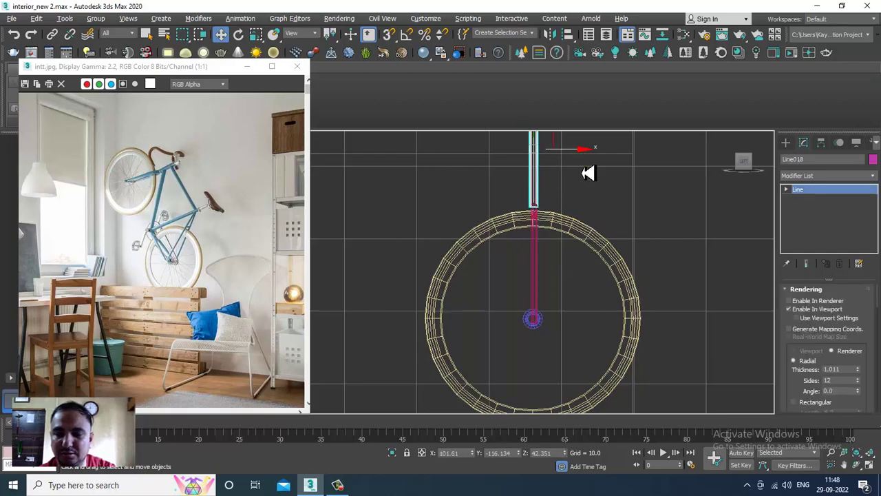
- Examine how the fork, frame tube and hub fit the wheel in the shaded perspective view
key(alt+w)
right_click(651, 296)
key(alt+w)
key(F3)
scroll(625, 285, up, 3)
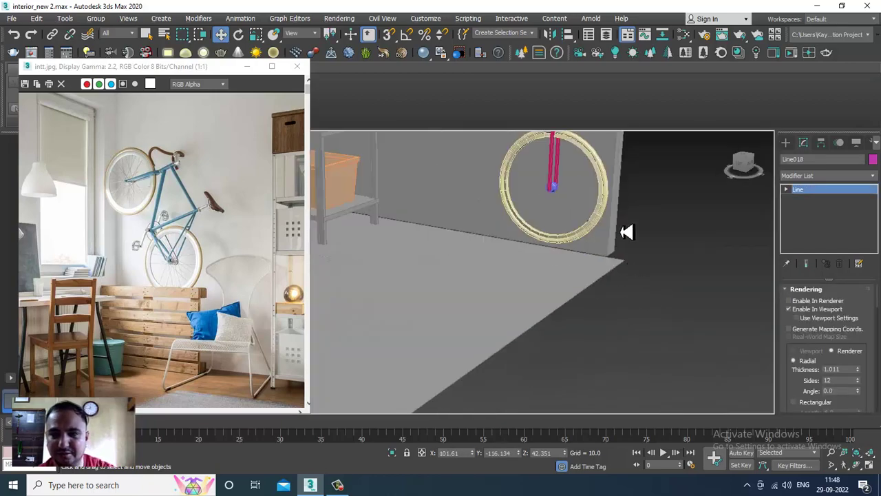
middle_drag(622, 232, 650, 375)
alt+middle_drag(650, 376, 636, 309)
scroll(622, 313, up, 3)
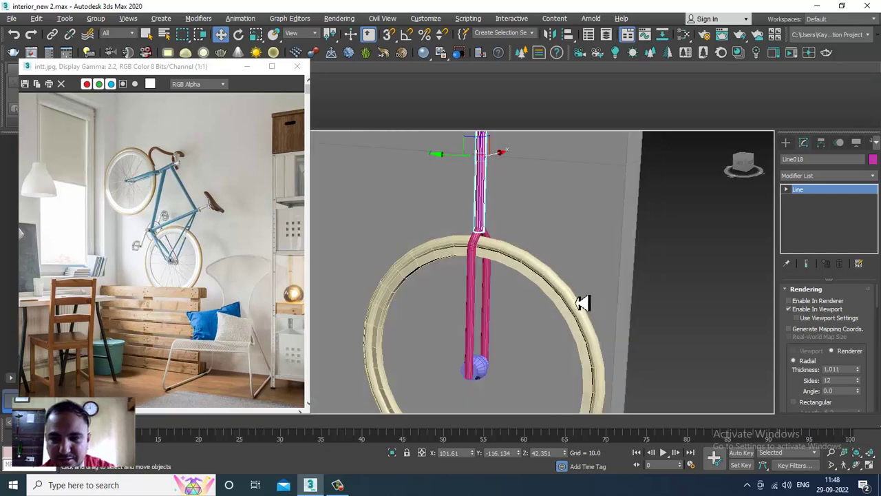
alt+middle_drag(583, 303, 557, 266)
- Draw a straight spoke line in the left view from the hub centre to the upper inner rim, with radial thickness 0.152
key(alt+w)
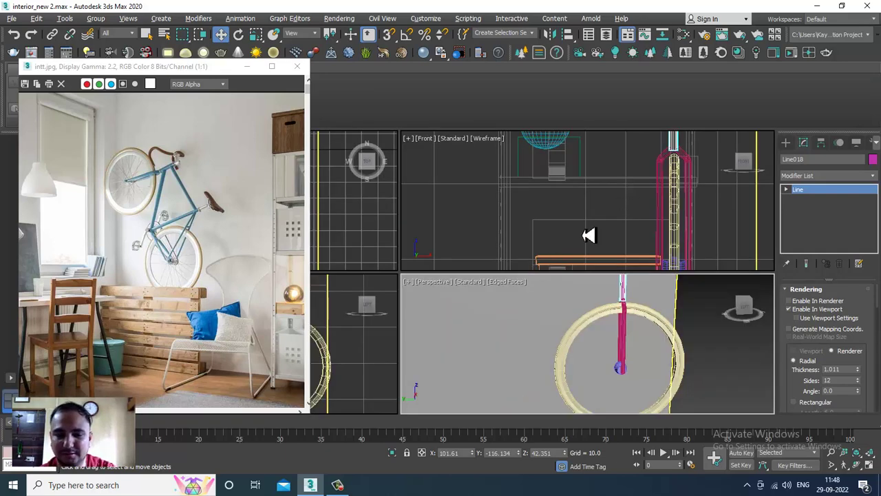
middle_click(360, 368)
key(alt+w)
middle_drag(490, 313, 533, 271)
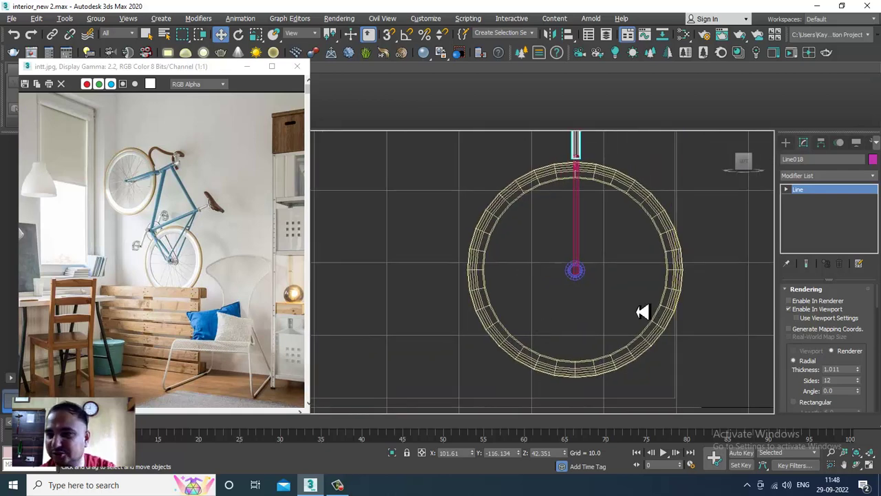
click(787, 143)
click(805, 219)
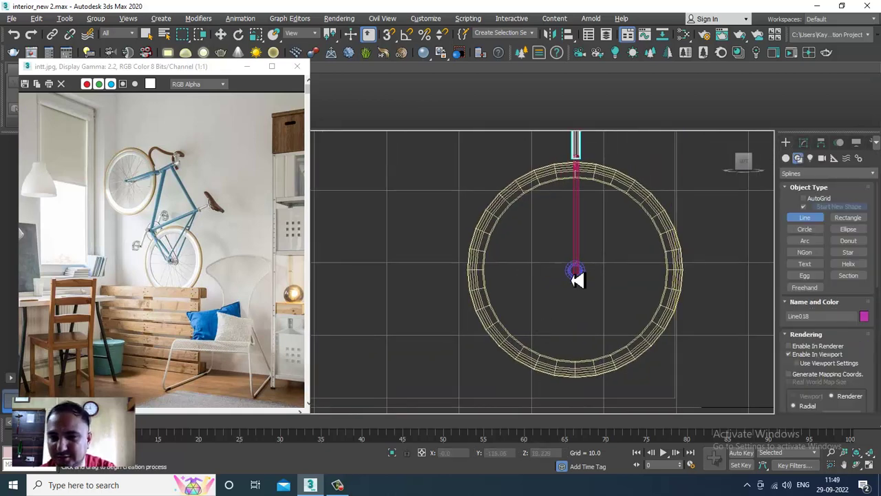
click(576, 270)
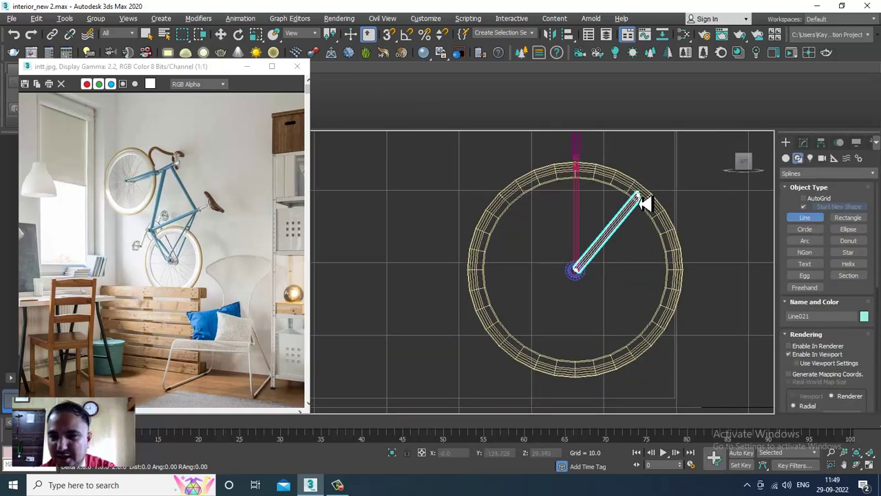
click(638, 198)
right_click(639, 197)
click(804, 143)
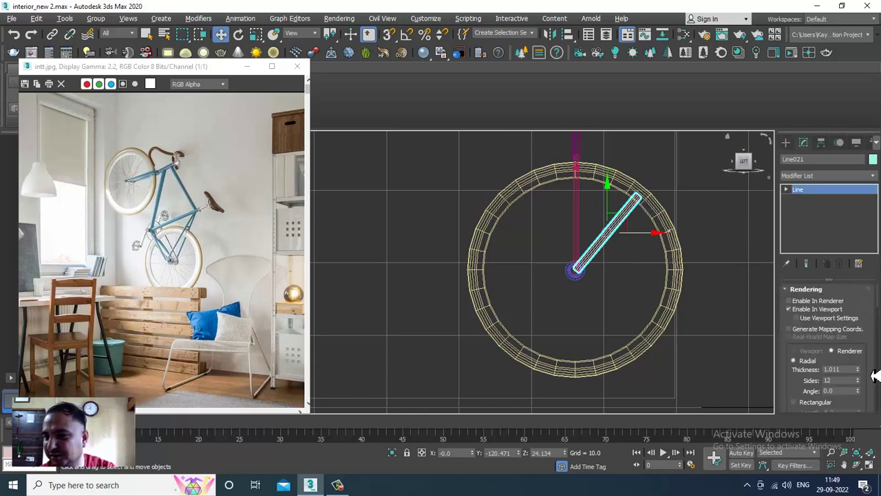
drag(866, 378, 875, 444)
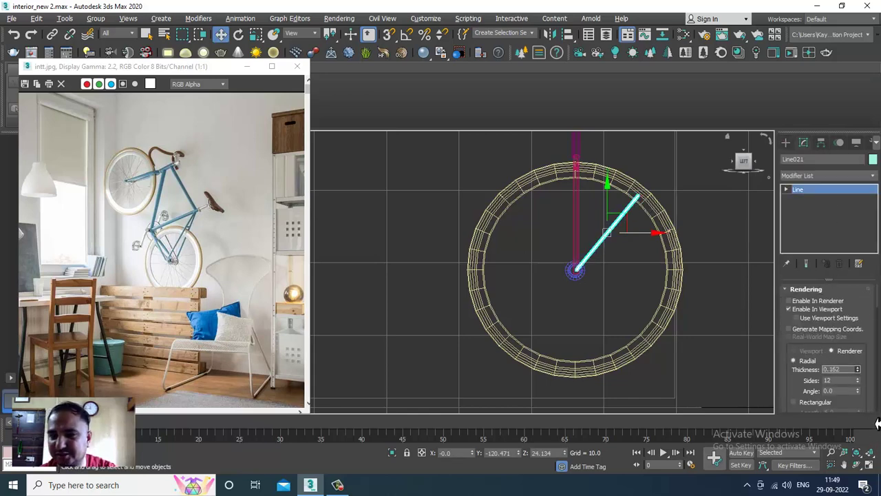
- Move the spoke line along X onto the wheel's hub, at X about 100.56
key(alt+w)
right_click(670, 378)
key(alt+w)
scroll(659, 340, down, 5)
alt+middle_drag(659, 340, 493, 343)
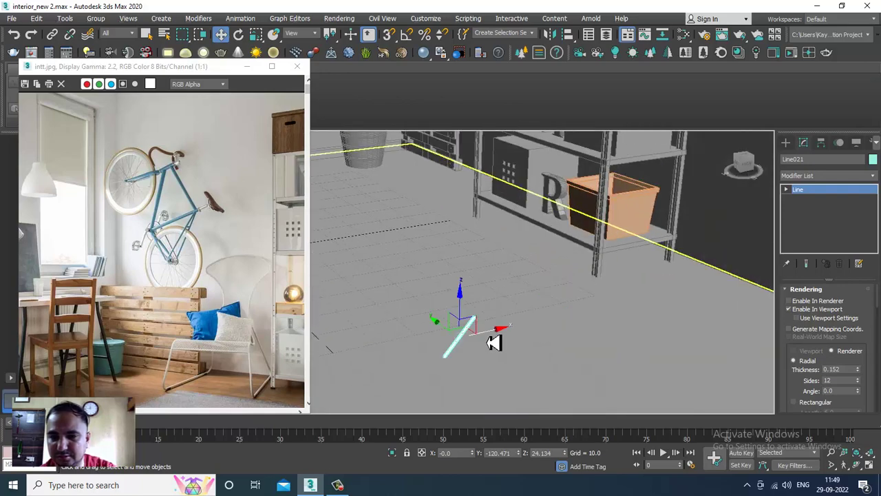
scroll(522, 332, down, 4)
drag(523, 331, 704, 335)
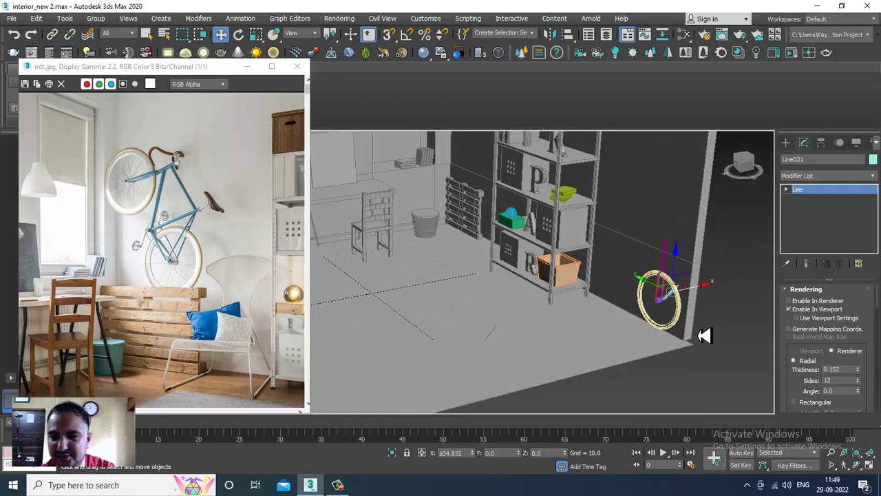
key(z)
scroll(534, 263, down, 5)
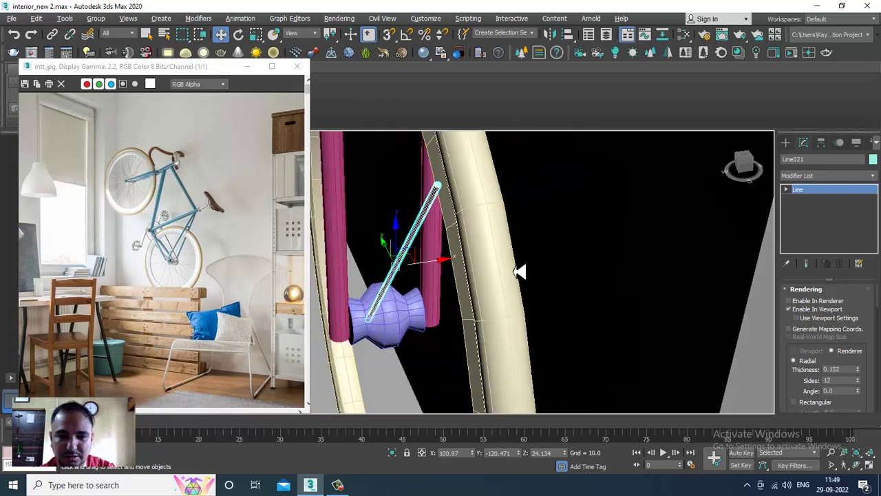
alt+middle_drag(506, 265, 452, 262)
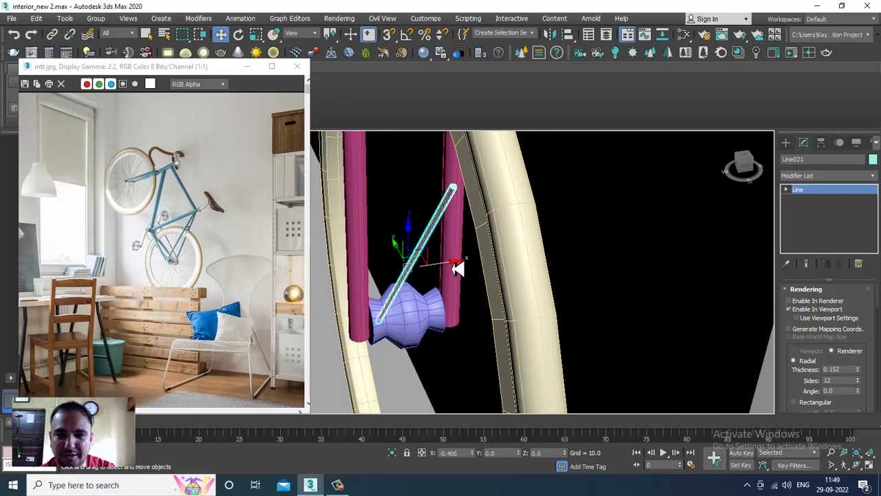
- Shift the spoke's outer end vertex sideways into the middle of the rim and return to object level
scroll(531, 246, up, 5)
alt+middle_drag(559, 239, 547, 237)
key(1)
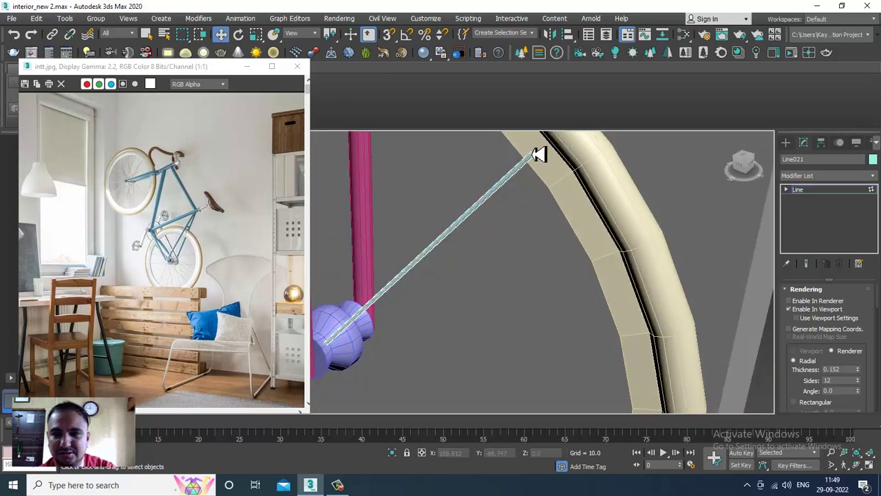
click(534, 153)
alt+middle_drag(537, 153, 582, 229)
drag(583, 241, 595, 238)
alt+middle_drag(597, 238, 692, 280)
click(819, 193)
- Relocate only the spoke's pivot to the hub centre in the left view
key(alt+w)
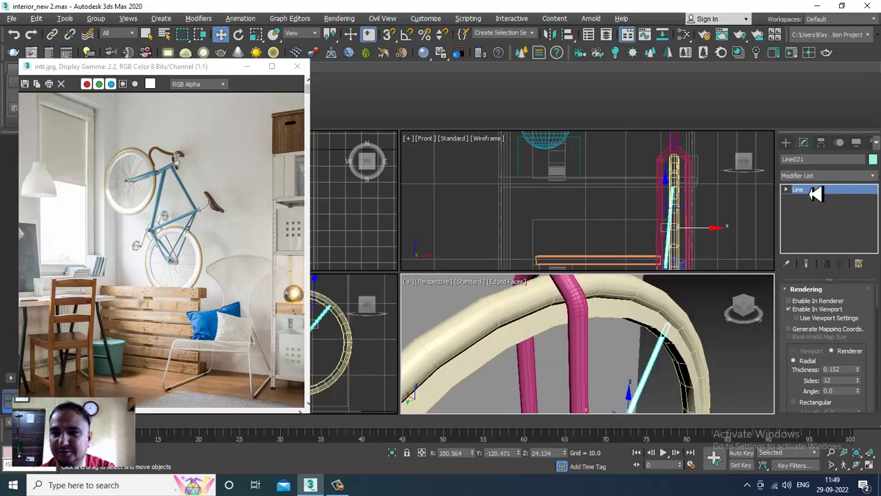
middle_click(380, 363)
key(alt+w)
scroll(573, 240, down, 3)
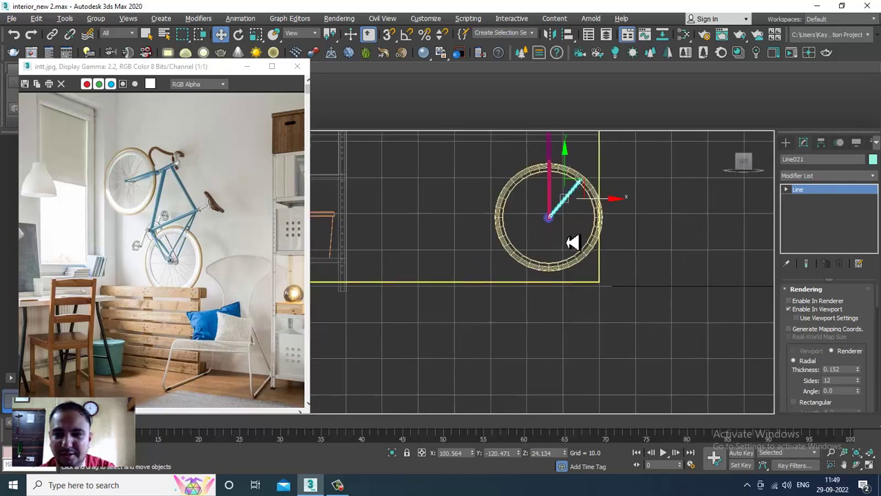
scroll(599, 240, up, 3)
scroll(601, 252, down, 1)
scroll(602, 252, up, 1)
click(821, 143)
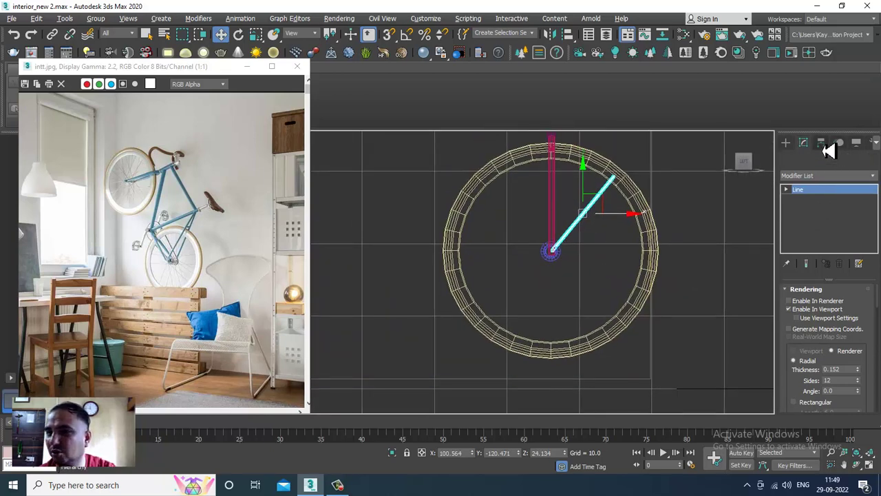
click(852, 219)
middle_drag(582, 249, 589, 270)
scroll(589, 271, up, 2)
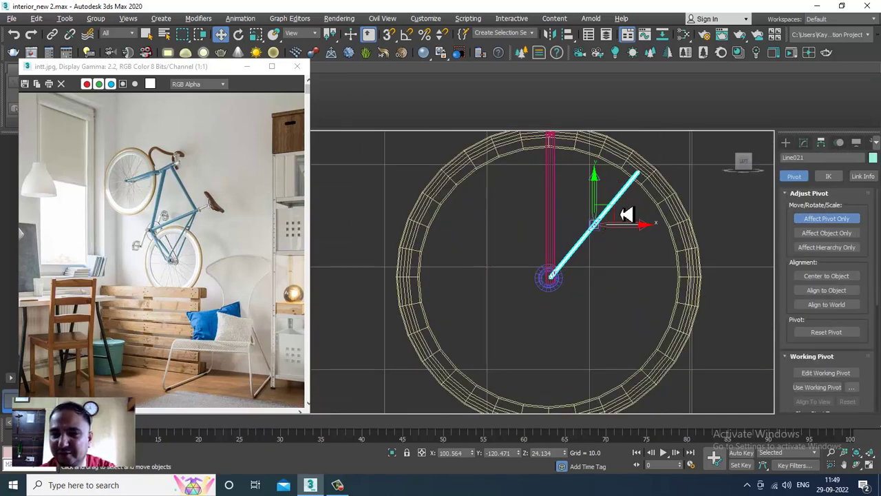
drag(610, 232, 573, 270)
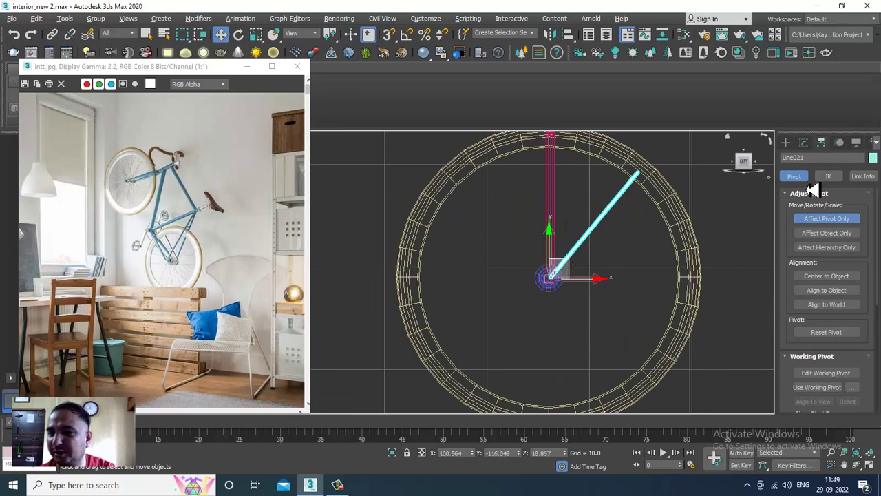
click(820, 219)
- Rotate-clone the spoke around the hub by about 13.3 degrees, making 36 copies
key(e)
middle_drag(583, 252, 612, 240)
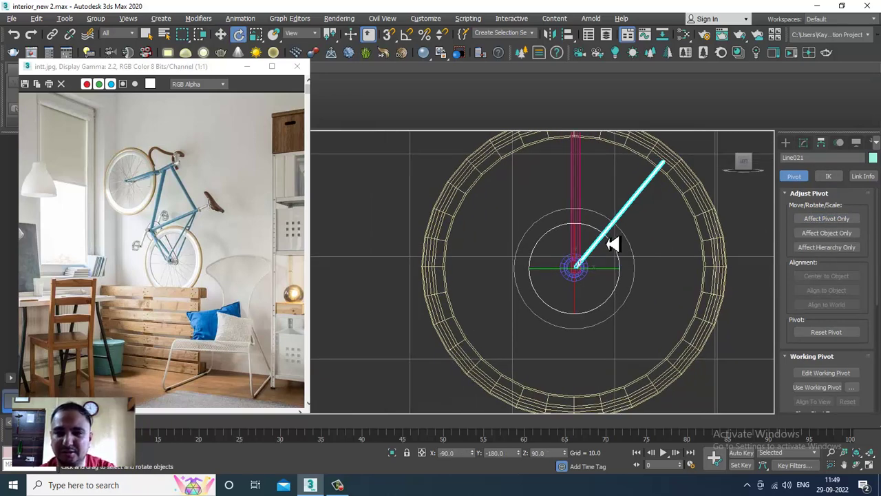
mouse_move(612, 244)
shift+mouse_down()
mouse_move(596, 232)
mouse_move(590, 240)
mouse_move(596, 233)
shift+mouse_up()
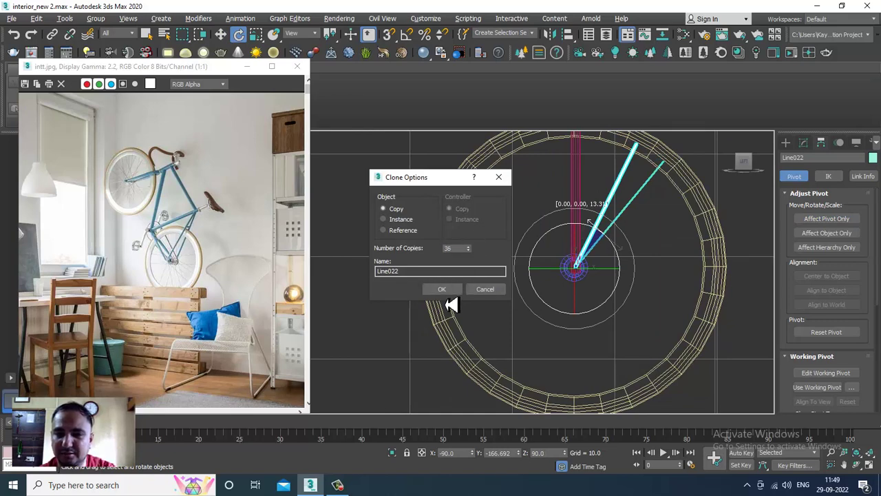
click(442, 289)
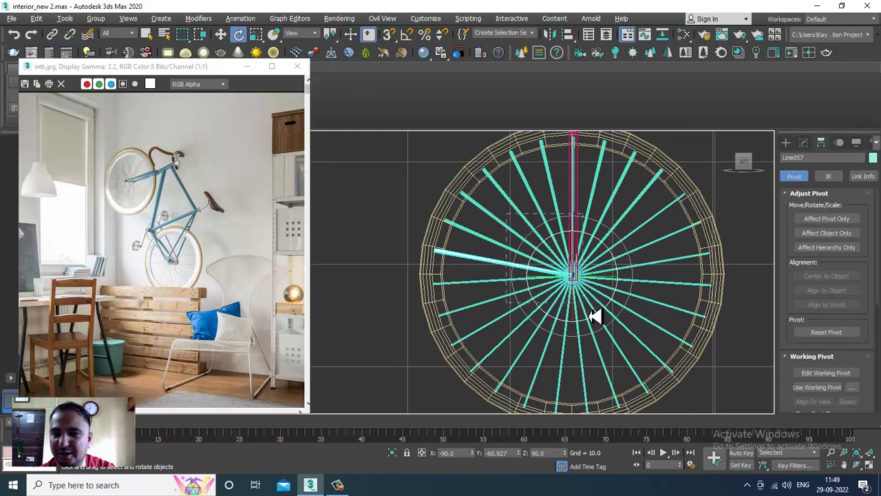
- Select the wheel's spokes in the left view and remove the fork parts from the selection
drag(648, 366, 651, 368)
middle_drag(604, 211, 583, 326)
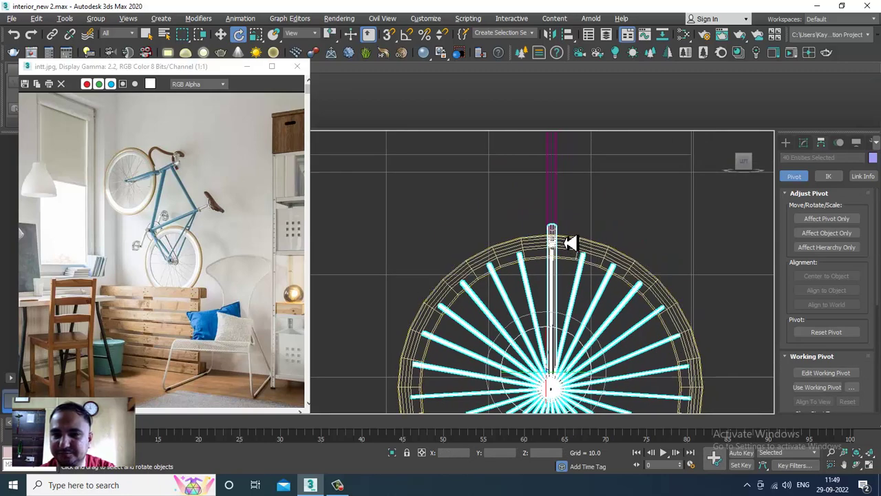
alt+drag(577, 241, 577, 243)
scroll(580, 256, down, 3)
middle_drag(586, 323, 585, 263)
scroll(585, 264, up, 2)
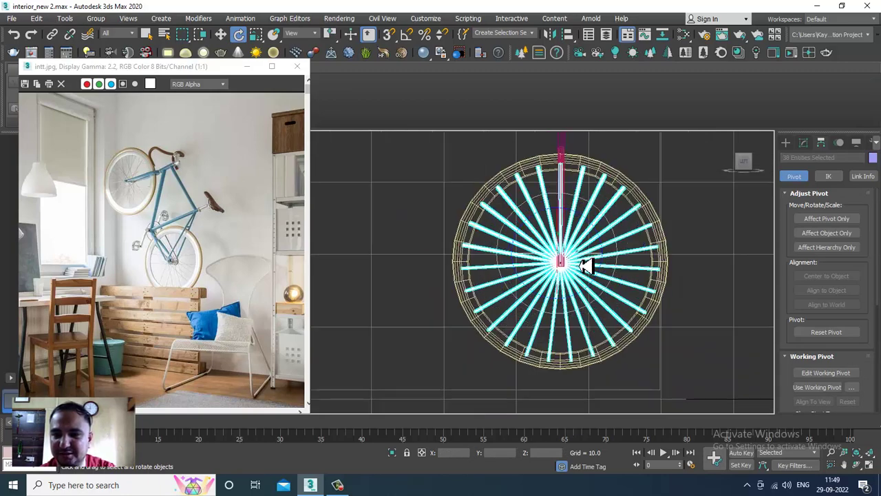
- Remove the hub from the selection in the perspective view, leaving only the 36 spokes selected
key(alt+w)
middle_click(654, 346)
key(alt+w)
alt+middle_drag(615, 319, 631, 234)
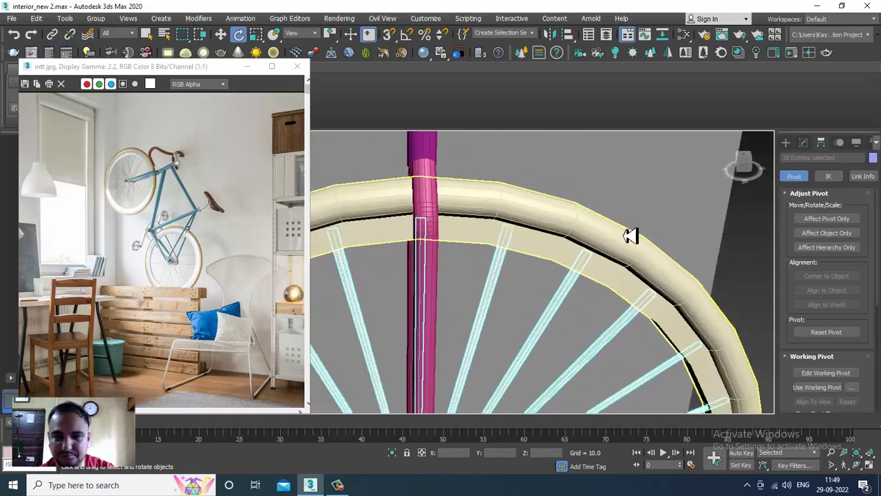
scroll(628, 240, down, 4)
alt+middle_drag(615, 312, 598, 282)
key(w)
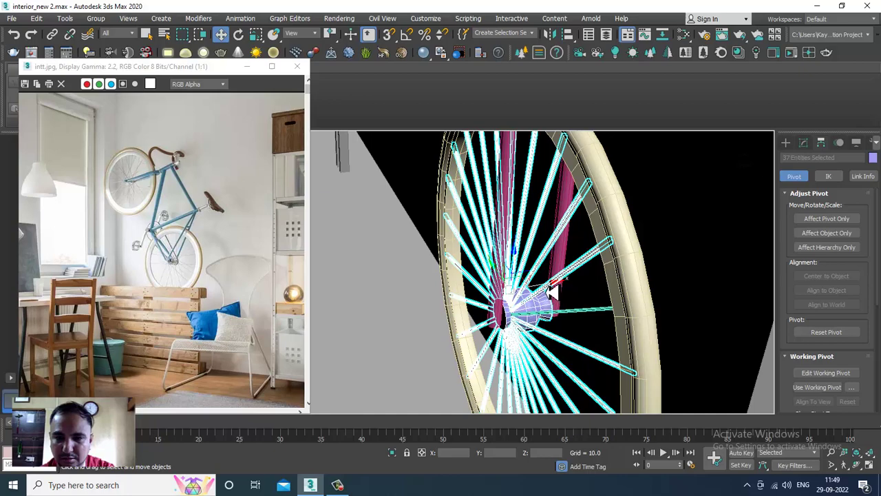
drag(548, 291, 557, 291)
alt+middle_drag(556, 291, 563, 296)
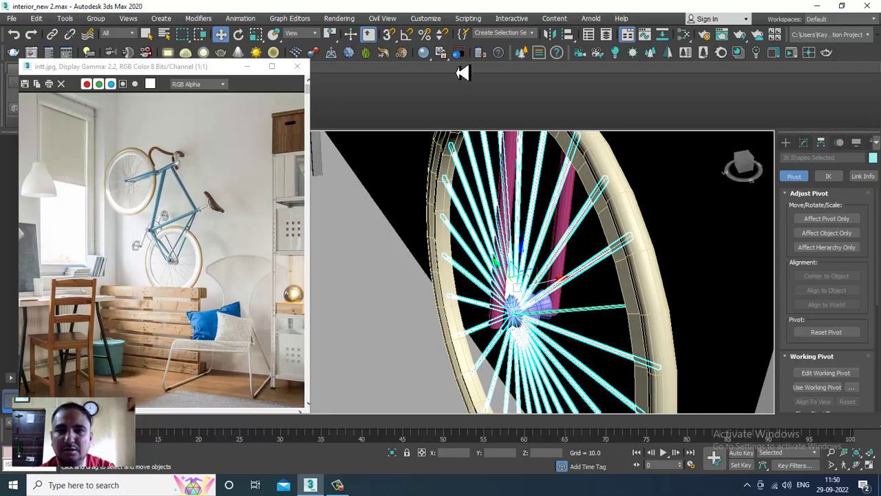
- Mirror the selected spokes across the X axis as a copy with zero offset
click(548, 34)
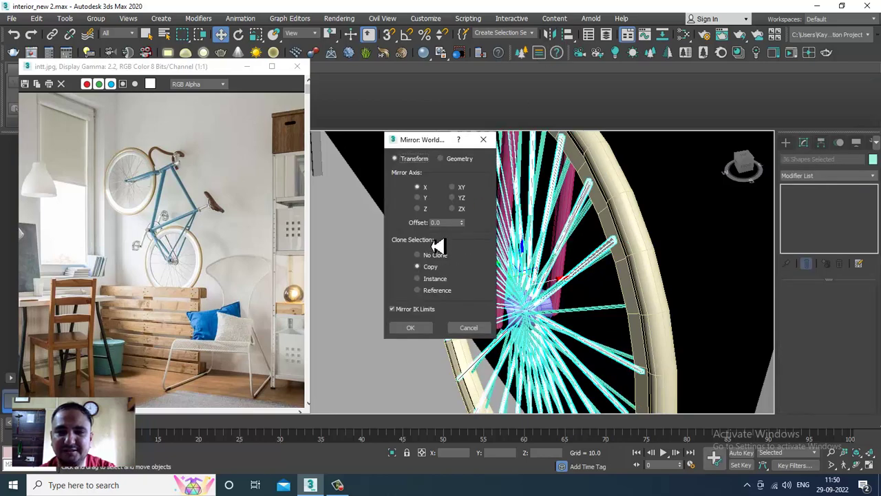
click(413, 329)
alt+middle_drag(550, 293, 557, 290)
- Rotate the mirrored spokes slightly around the hub in the left view to fit between the original ones
key(alt+w)
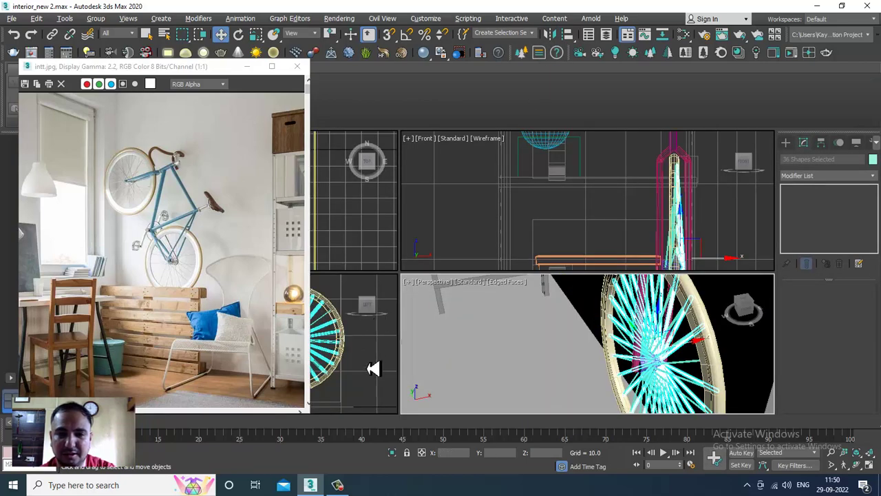
key(alt+w)
key(e)
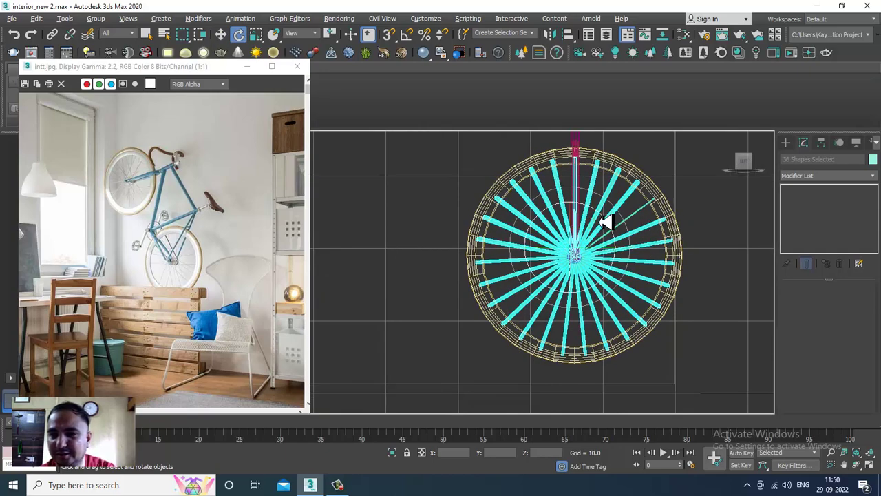
drag(606, 221, 599, 213)
key(alt+w)
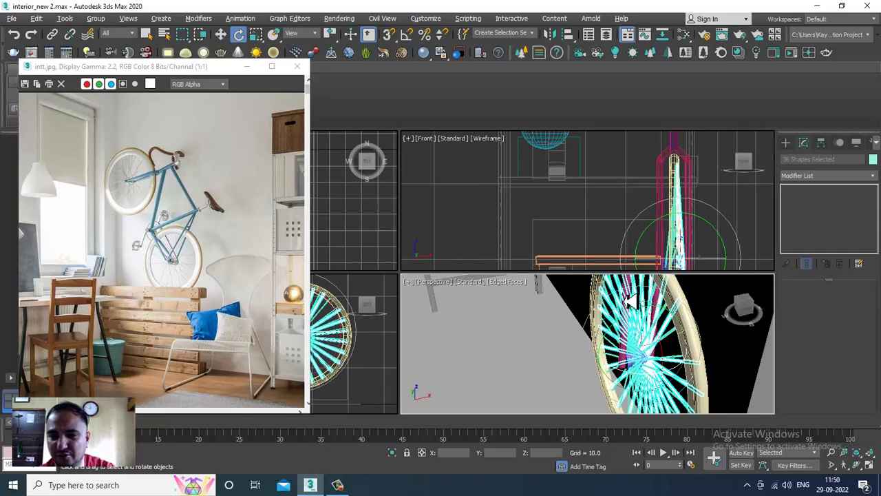
alt+middle_drag(628, 301, 674, 328)
key(alt+w)
scroll(667, 334, down, 2)
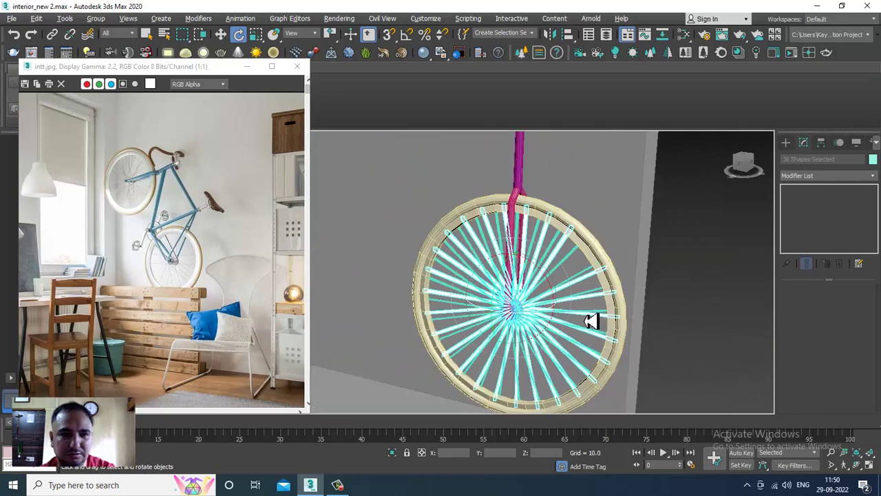
alt+middle_drag(591, 321, 571, 228)
key(alt+w)
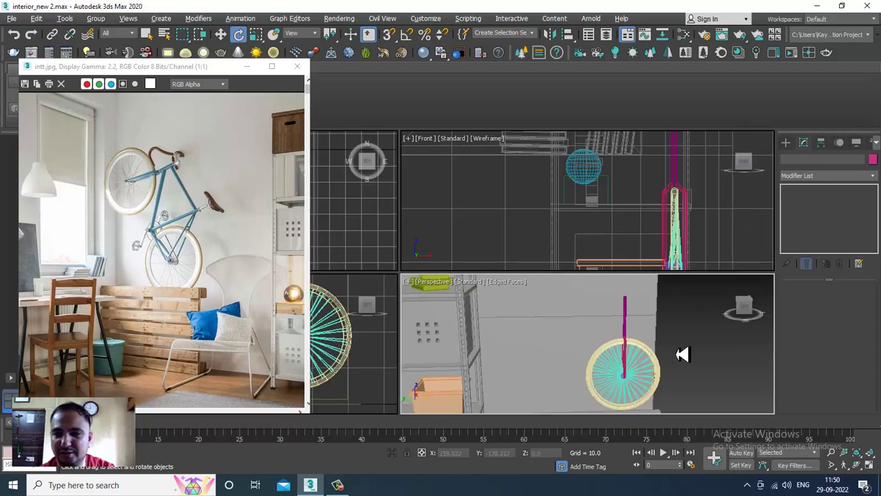
- Shorten the upright tube above the fork by lowering its top vertex along Z to about 44.9
scroll(682, 354, up, 3)
click(610, 318)
key(alt+w)
alt+middle_drag(611, 316, 590, 314)
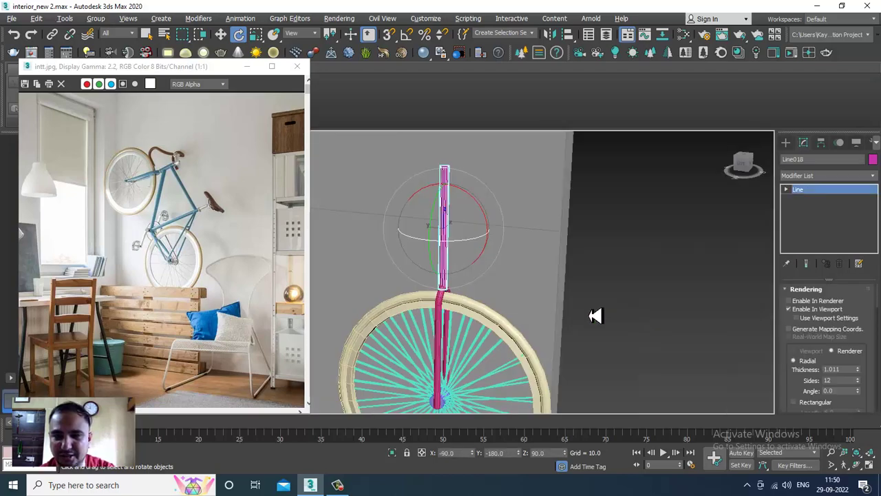
key(alt+w)
alt+middle_drag(582, 241, 533, 272)
alt+middle_drag(596, 234, 601, 231)
key(f)
middle_drag(682, 373, 664, 365)
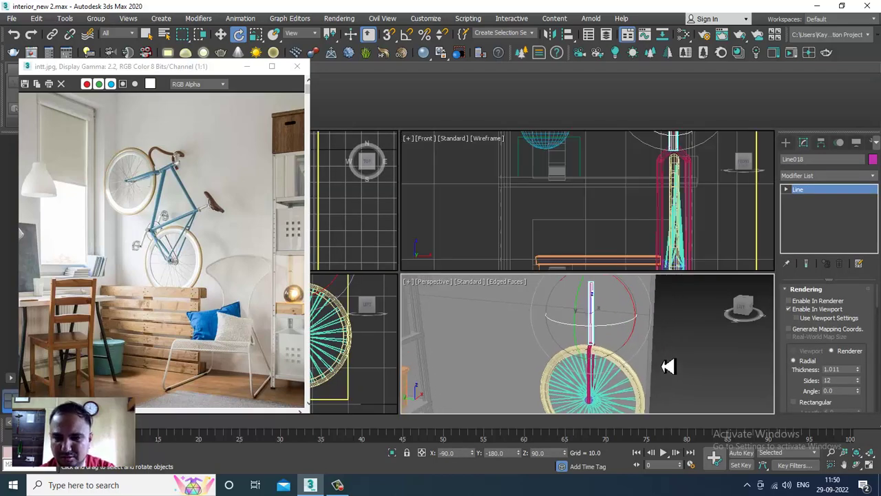
key(alt+w)
alt+middle_drag(537, 294, 512, 275)
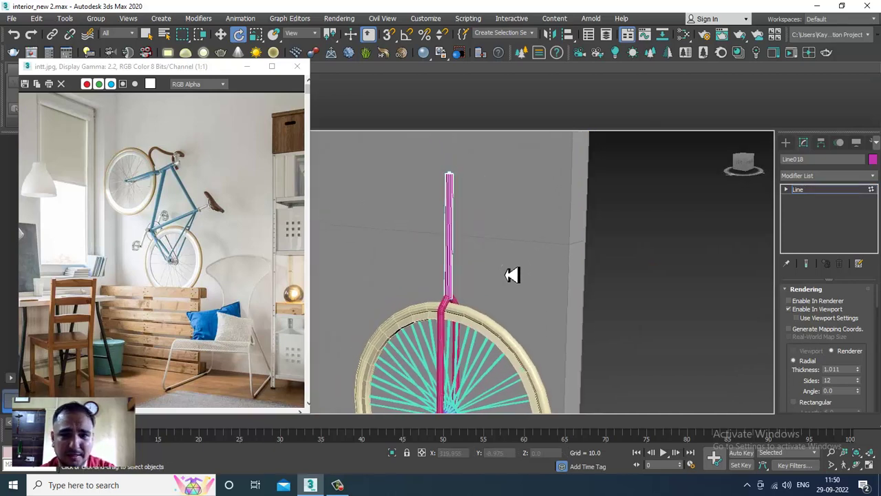
key(w)
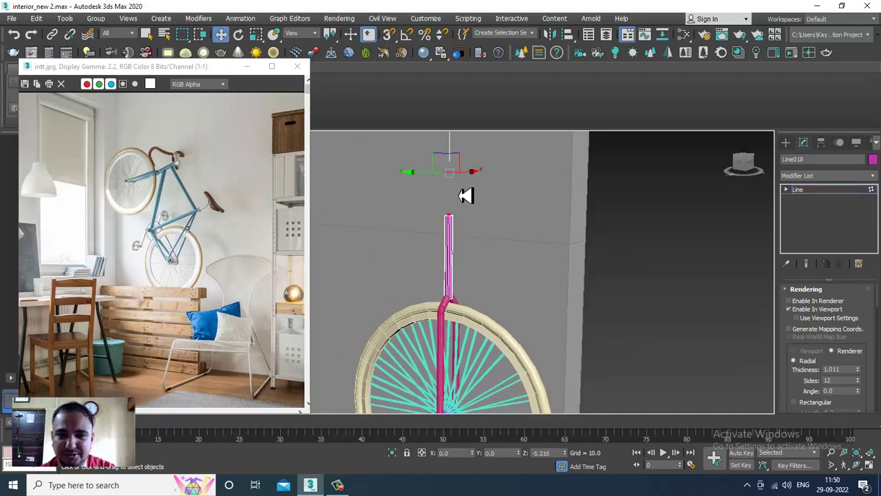
scroll(508, 266, up, 1)
- Set the upright tube's radial thickness to 1.254 and convert it to an Editable Poly
drag(868, 375, 865, 363)
alt+middle_drag(499, 294, 460, 296)
middle_drag(460, 296, 491, 269)
scroll(491, 269, up, 2)
right_click(498, 256)
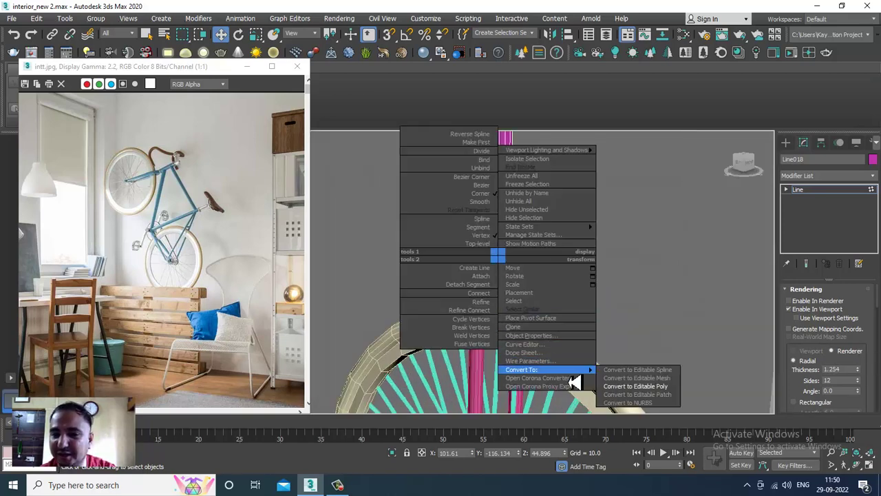
mouse_move(538, 370)
click(672, 388)
middle_drag(599, 334, 577, 344)
scroll(577, 345, up, 2)
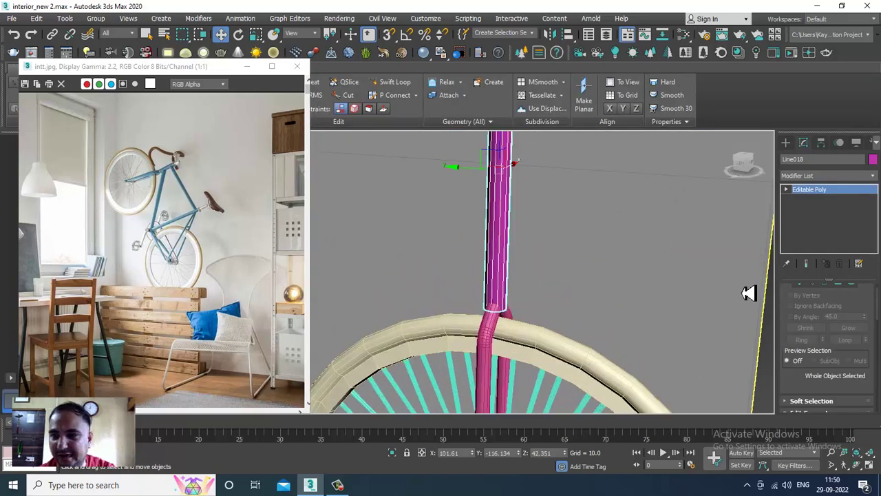
- Select the tube's lengthwise edges and connect them with a new edge loop around the tube
click(786, 189)
click(804, 208)
drag(465, 259, 559, 271)
middle_drag(639, 318, 672, 307)
scroll(828, 399, down, 3)
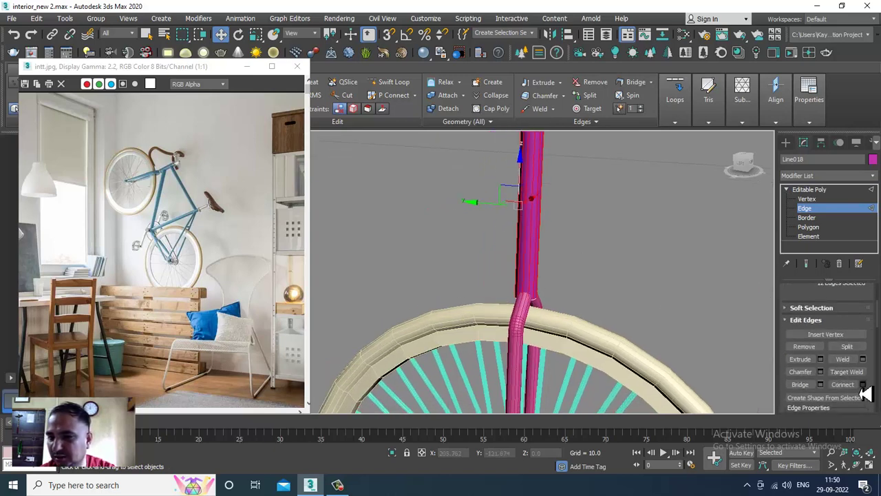
click(863, 385)
click(406, 326)
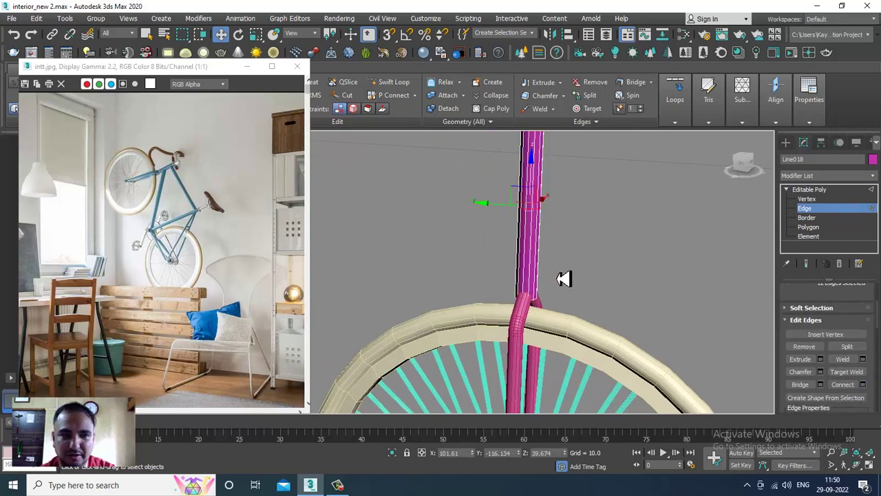
- Move the new edge loop down near the tube's lower end, to Z about 35.16
middle_drag(556, 271, 555, 283)
drag(539, 200, 547, 238)
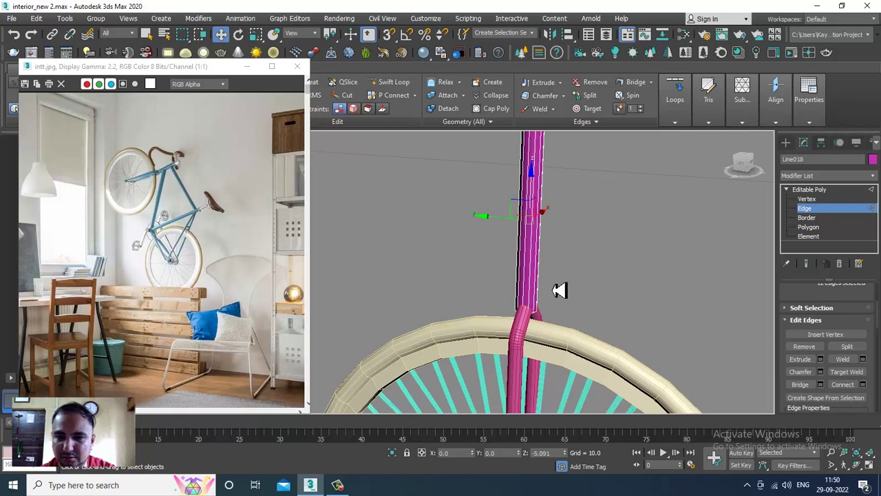
scroll(557, 278, up, 4)
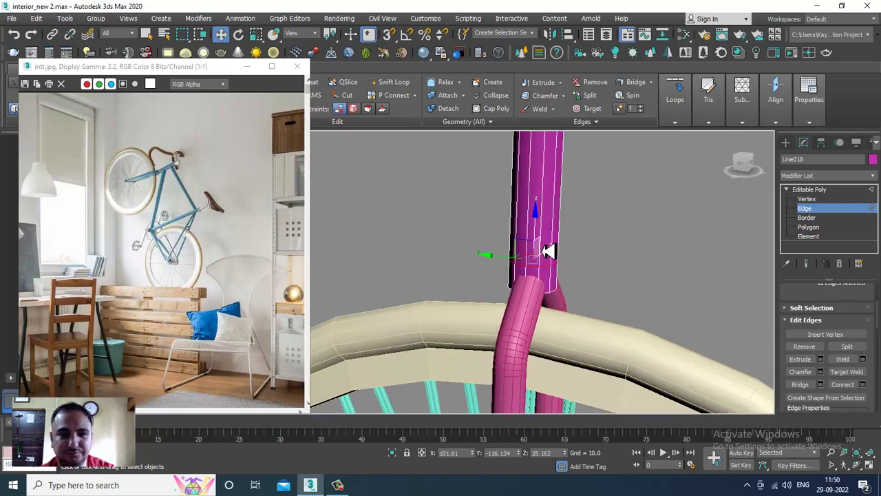
middle_drag(551, 256, 554, 238)
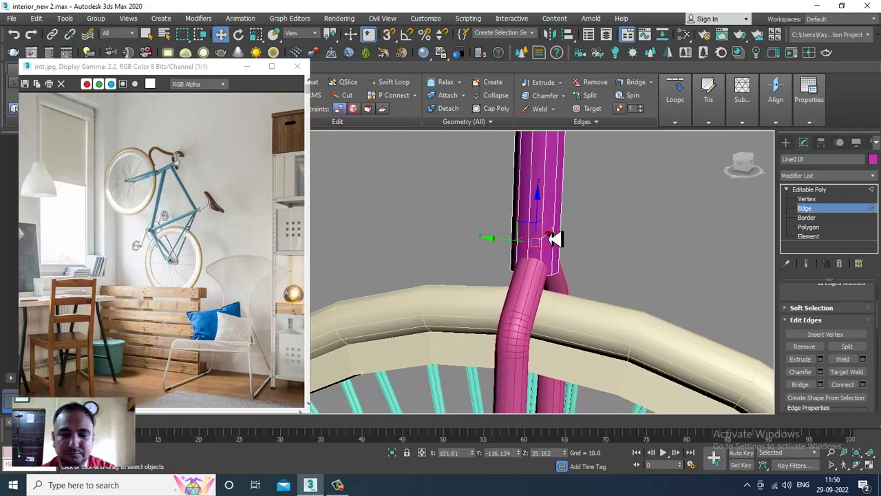
- Select the band of polygons around the tube's lower end in the left view
click(822, 229)
key(alt+w)
click(604, 205)
key(alt+w)
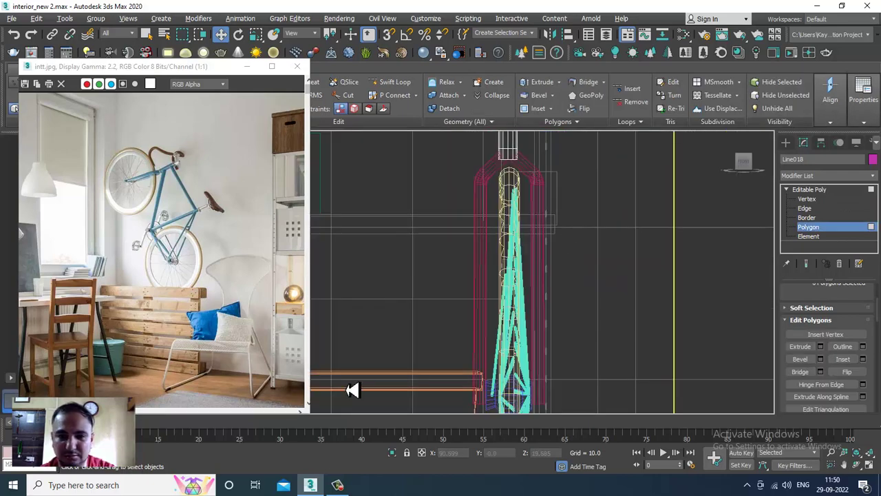
key(alt+w)
key(alt+w)
middle_drag(429, 360, 485, 276)
scroll(462, 320, up, 2)
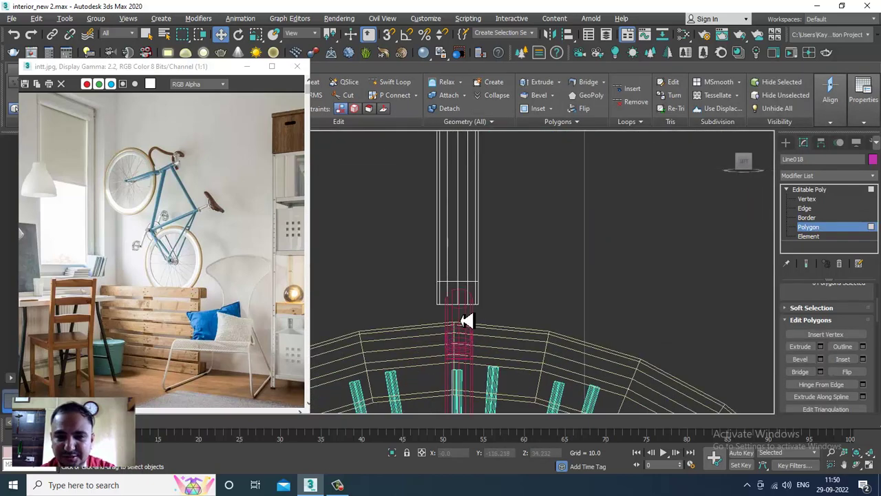
drag(514, 301, 526, 300)
key(alt+w)
middle_click(634, 332)
key(alt+w)
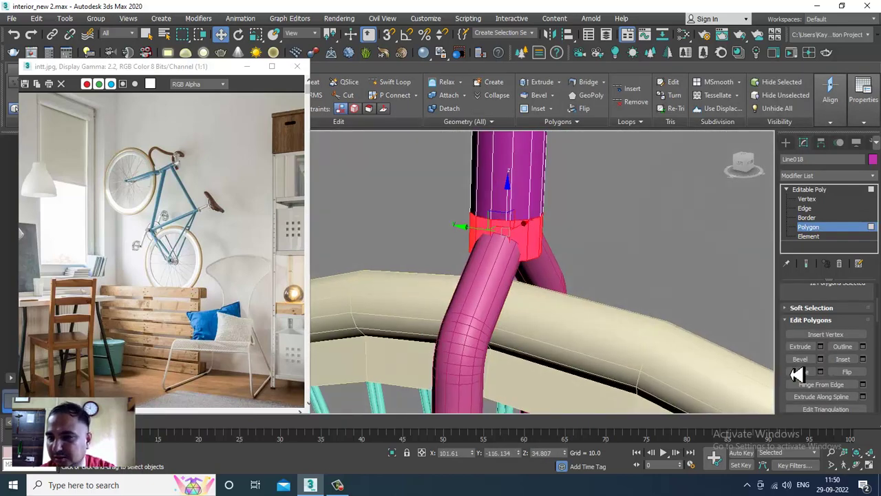
- Extrude the selected band outward by Local Normal with a height of 0.075 to form a collar
click(820, 347)
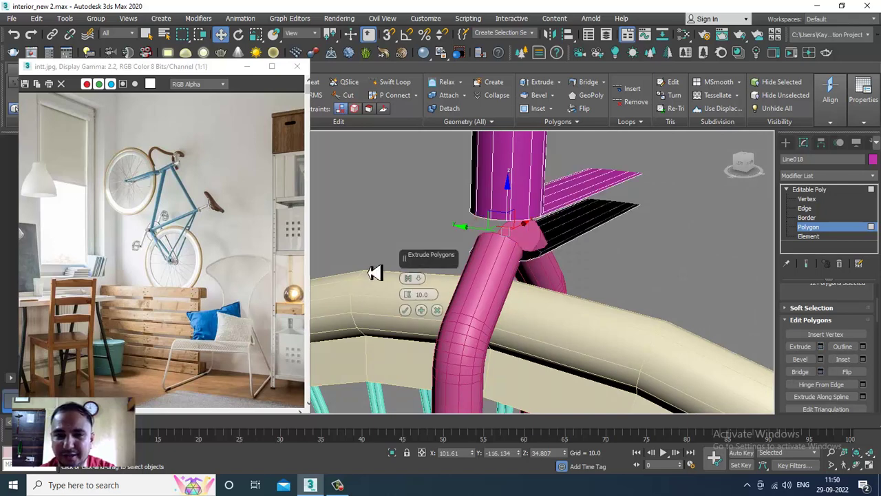
click(413, 278)
click(425, 308)
drag(417, 308, 432, 357)
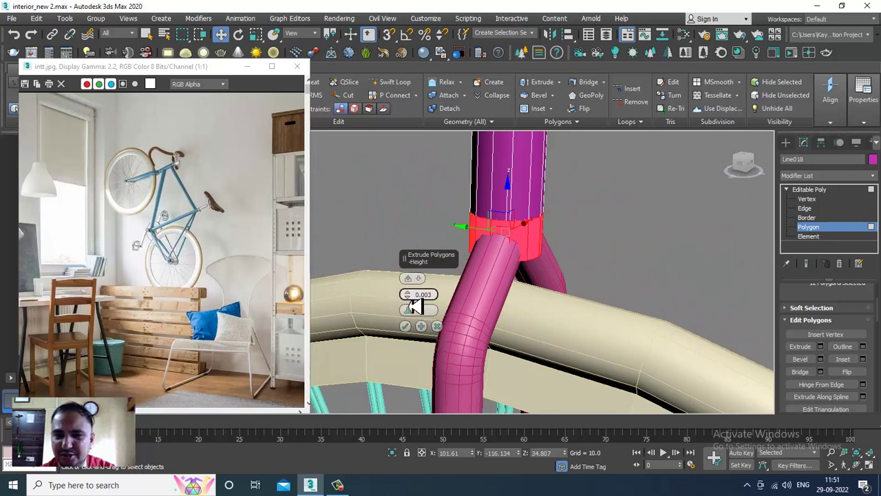
drag(414, 299, 412, 303)
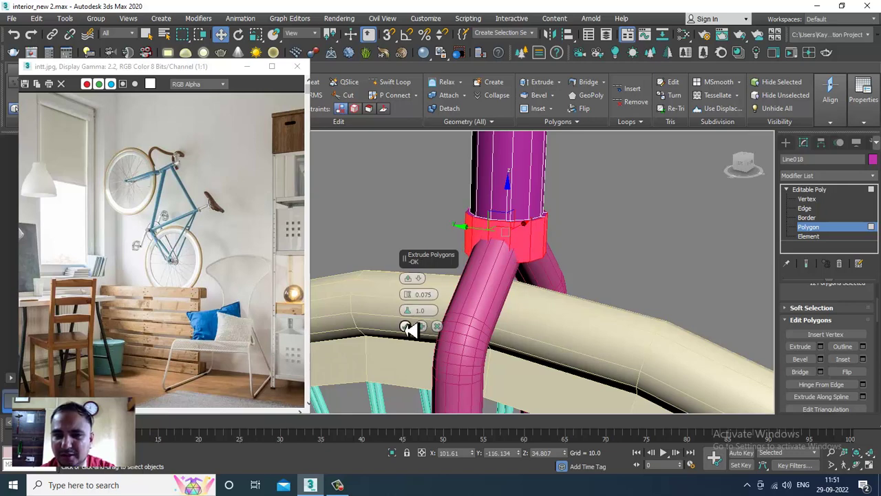
click(405, 326)
click(616, 255)
- Finish polygon editing of the tube, bring up the spline creation tools and show the whole wheel in the left view
scroll(606, 255, down, 3)
middle_drag(606, 255, 521, 313)
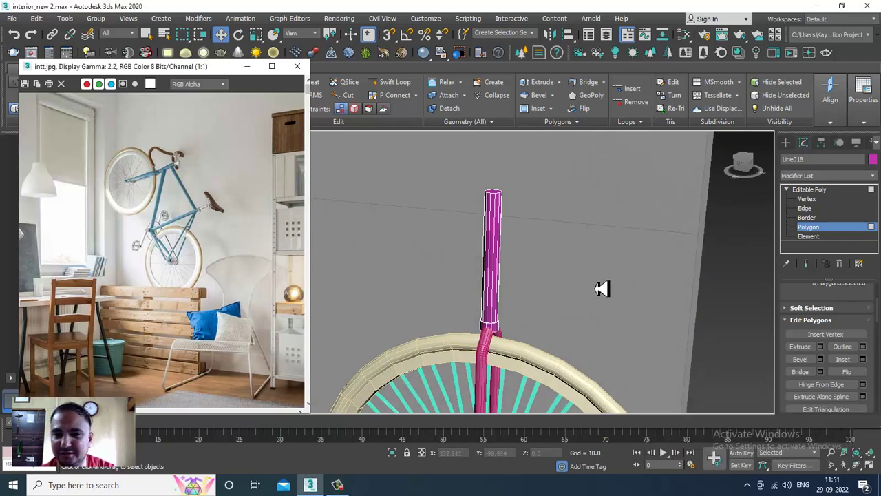
middle_drag(602, 288, 566, 282)
click(787, 145)
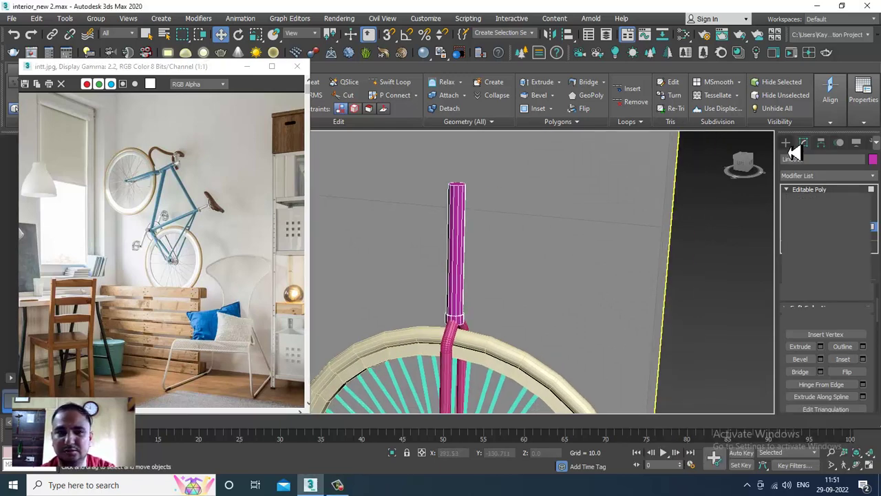
scroll(529, 264, down, 3)
middle_drag(521, 262, 510, 217)
key(alt+w)
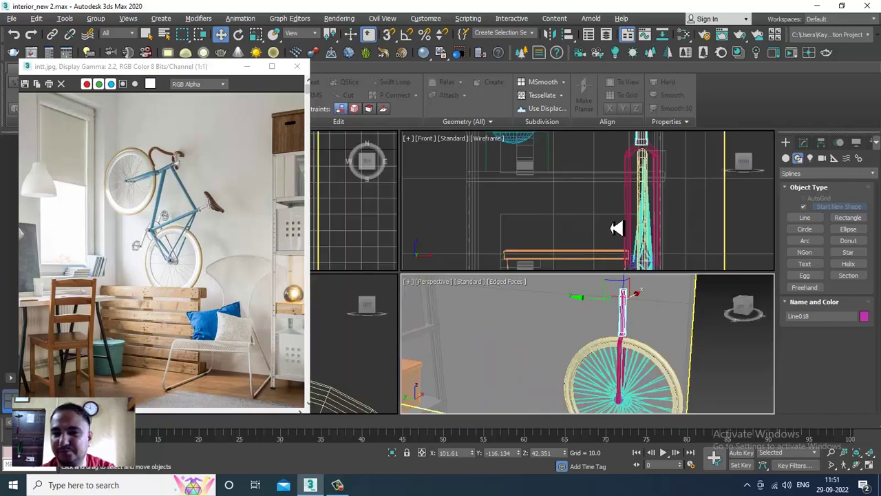
middle_drag(616, 228, 592, 216)
middle_click(368, 366)
key(alt+w)
scroll(448, 183, down, 8)
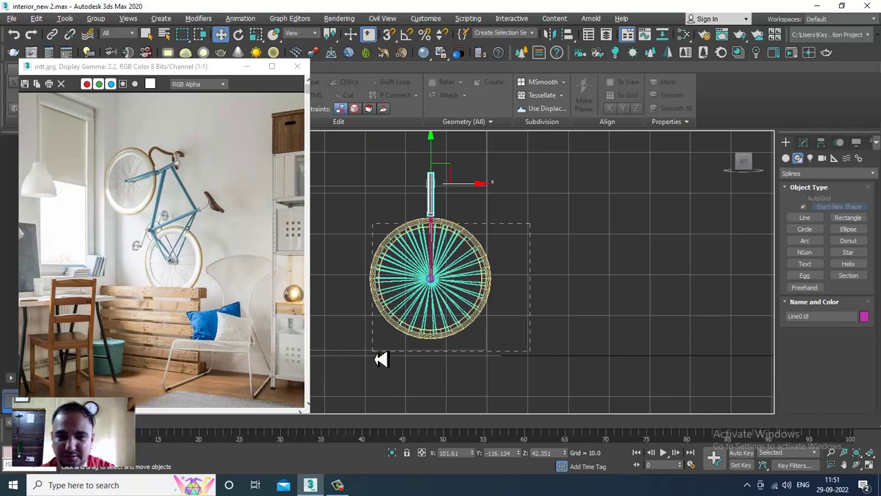
drag(381, 358, 455, 227)
click(497, 244)
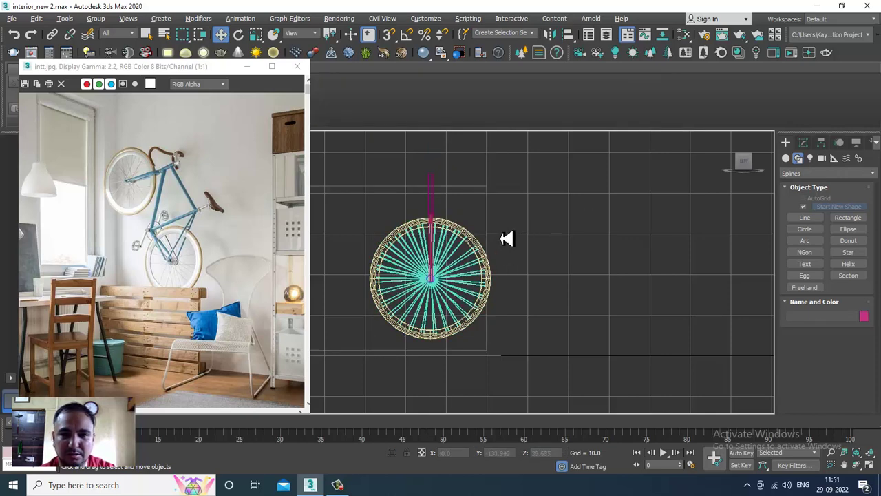
drag(384, 349, 423, 217)
scroll(440, 210, up, 4)
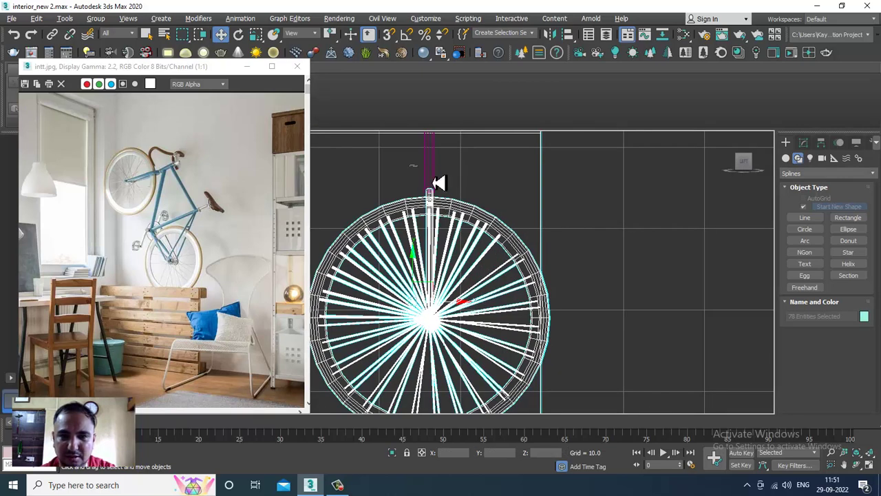
scroll(466, 202, down, 2)
scroll(547, 246, up, 3)
scroll(551, 230, down, 3)
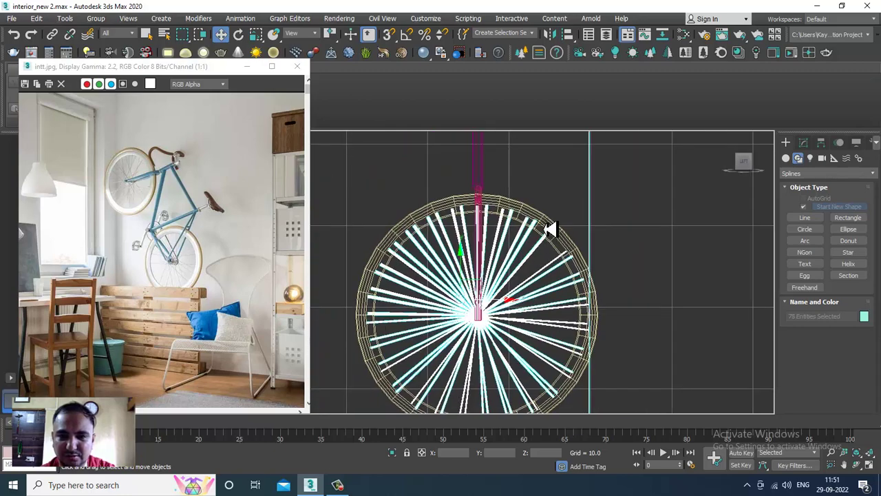
click(590, 219)
scroll(576, 231, up, 2)
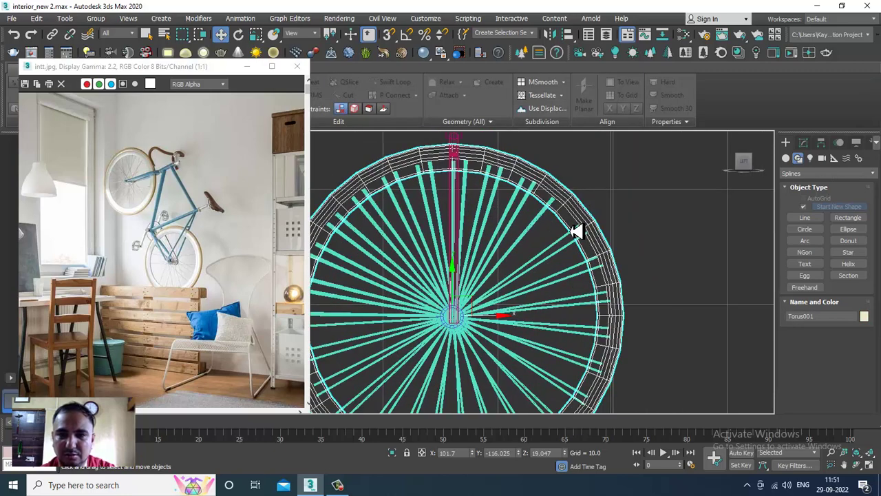
scroll(578, 229, down, 3)
- Select the wheel's tyre, rim, spokes and hub without the wall or fork, and copy them horizontally in the left view as the second wheel
drag(434, 354, 414, 369)
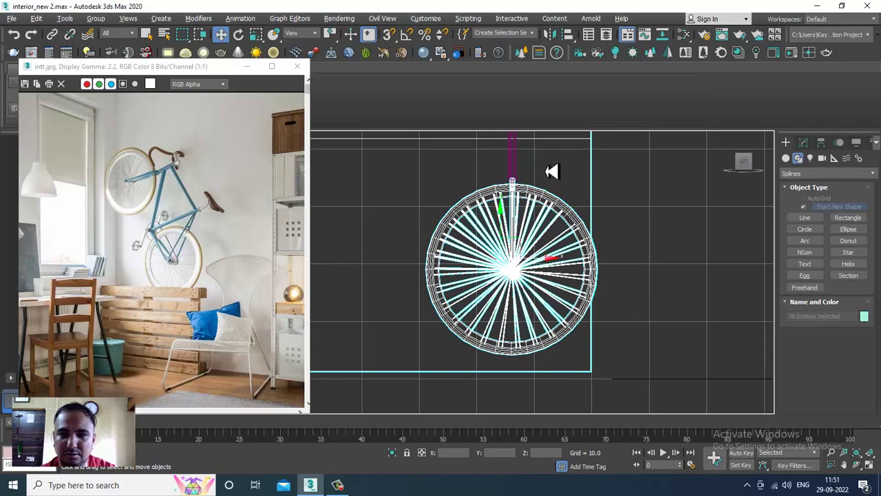
alt+click(492, 137)
scroll(510, 307, up, 3)
scroll(503, 371, up, 4)
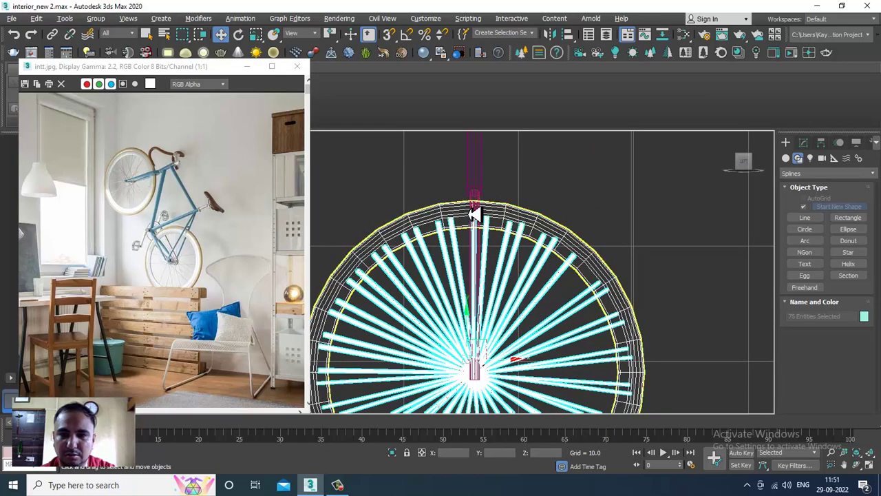
scroll(472, 219, down, 7)
middle_drag(500, 248, 496, 258)
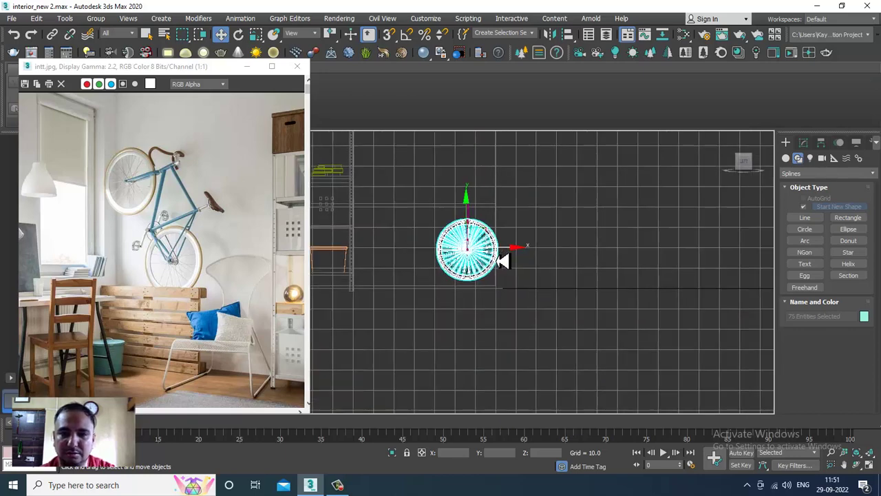
mouse_move(506, 259)
mouse_down()
mouse_move(582, 267)
mouse_move(514, 254)
mouse_move(646, 259)
mouse_move(618, 262)
mouse_up()
click(450, 291)
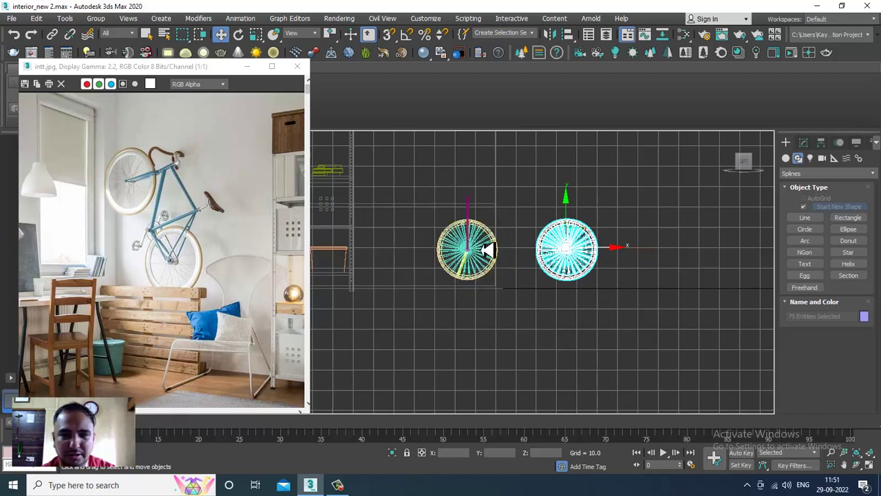
- Lengthen the tube above the front fork by raising its upper end vertices to Z about 50.69
scroll(486, 246, up, 2)
middle_drag(508, 240, 527, 226)
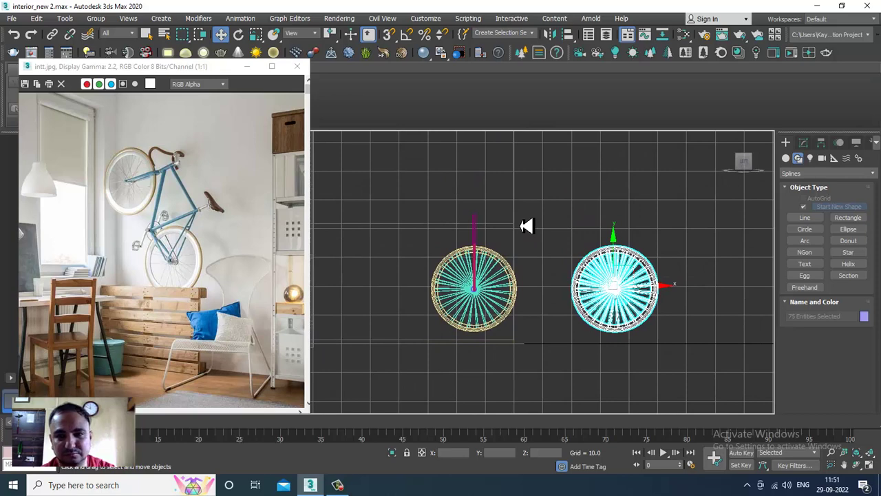
scroll(523, 227, up, 2)
click(465, 232)
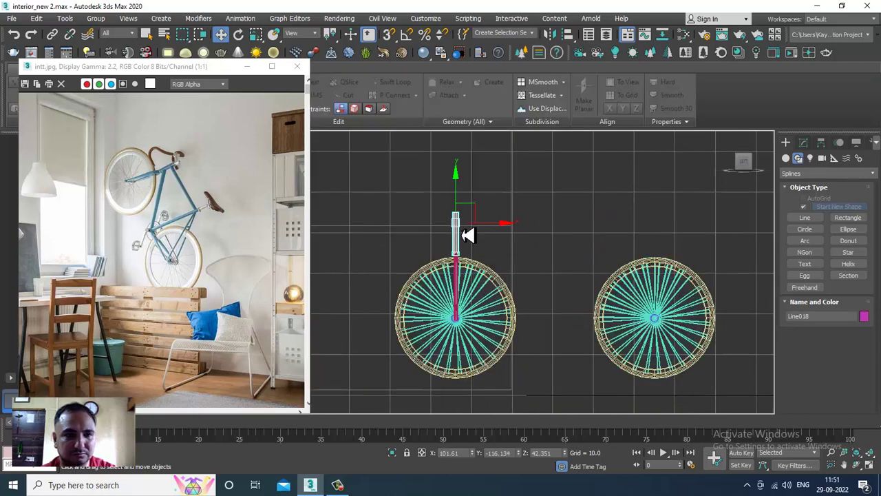
scroll(467, 234, up, 2)
key(1)
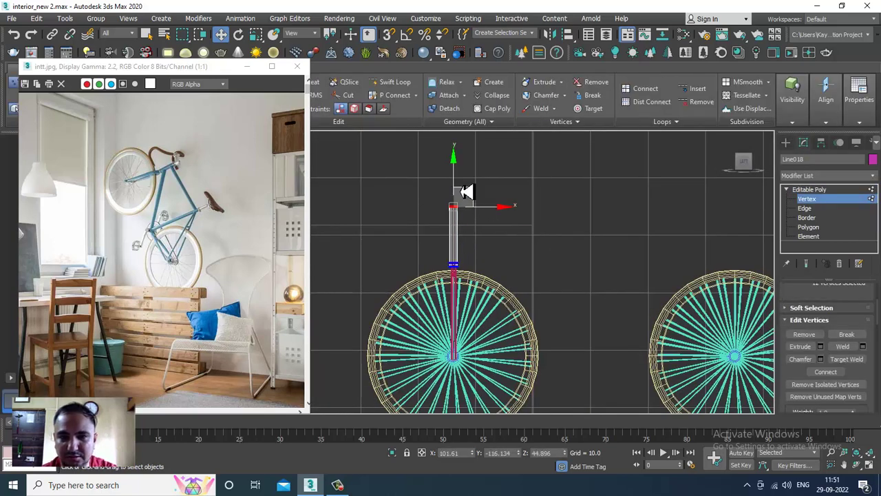
drag(457, 169, 458, 150)
- Draw a slanted seat tube line about 27.5 units long between the two wheels, rising toward the second wheel
middle_drag(634, 261, 585, 228)
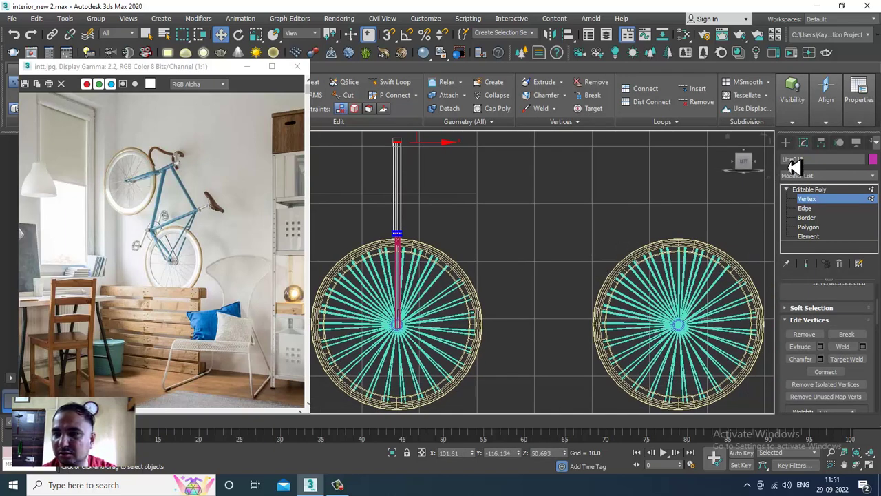
click(786, 142)
click(805, 217)
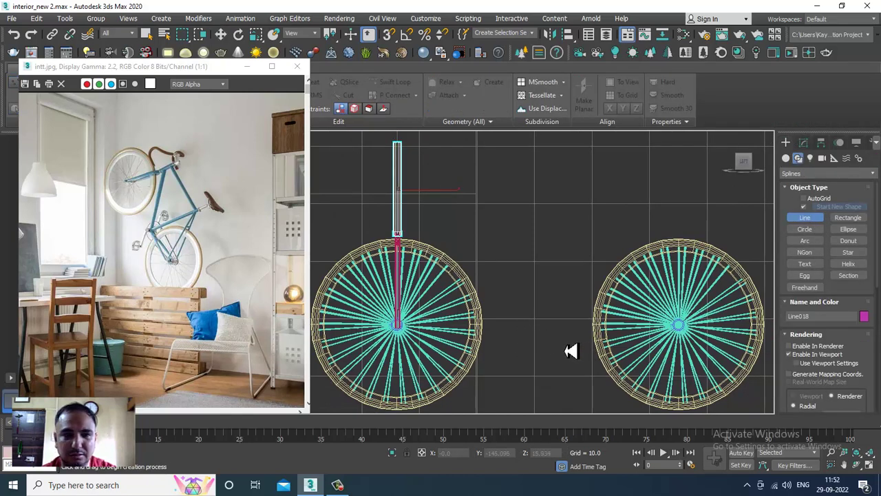
click(564, 342)
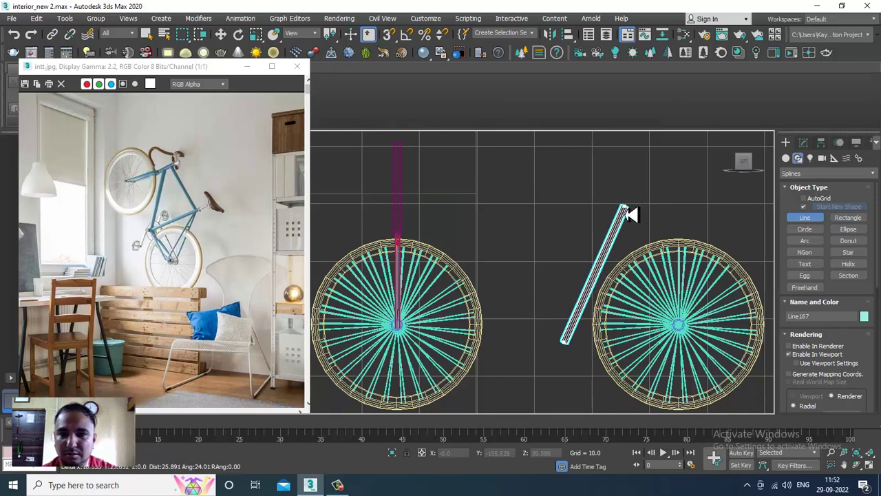
click(630, 201)
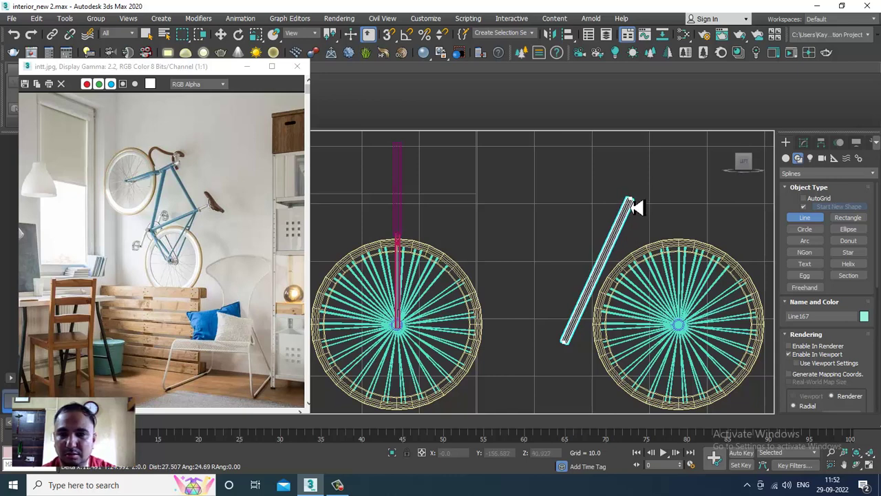
right_click(635, 207)
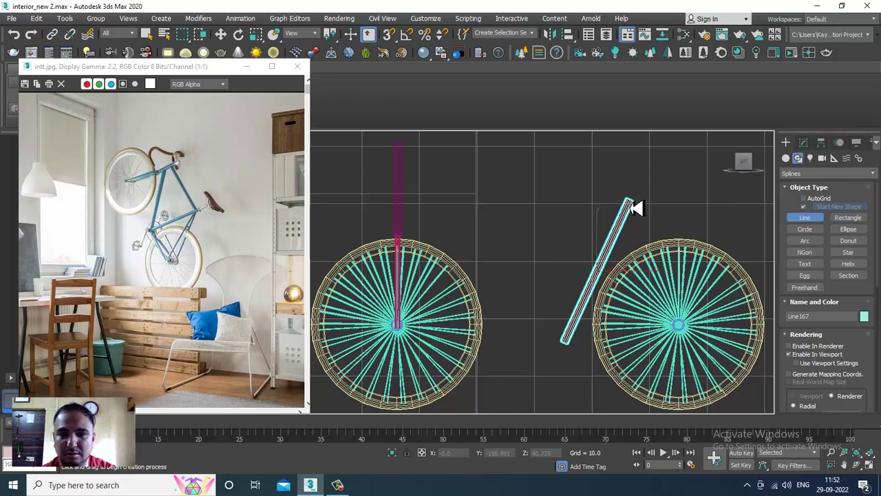
- Draw a horizontal top tube line about 42.4 units long from the upper part of the front tube to above the seat tube
click(404, 164)
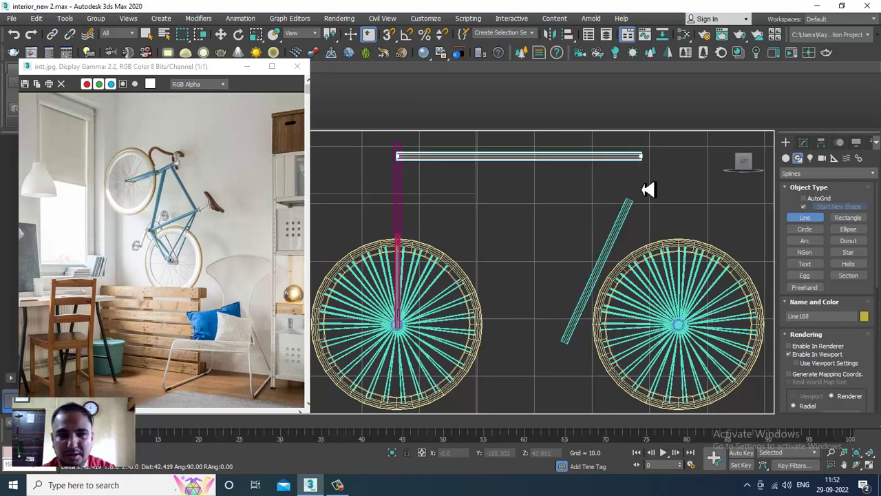
shift+click(643, 187)
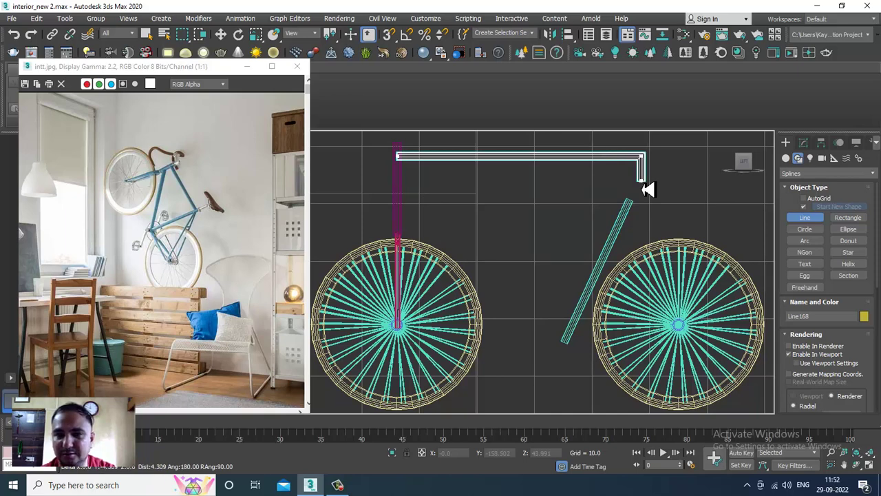
shift+right_click(642, 186)
right_click(567, 200)
right_click(596, 211)
- Move the seat tube's upper vertex up to the top tube's level, at Y about -159.87 and Z about 48.15
middle_drag(602, 214, 585, 280)
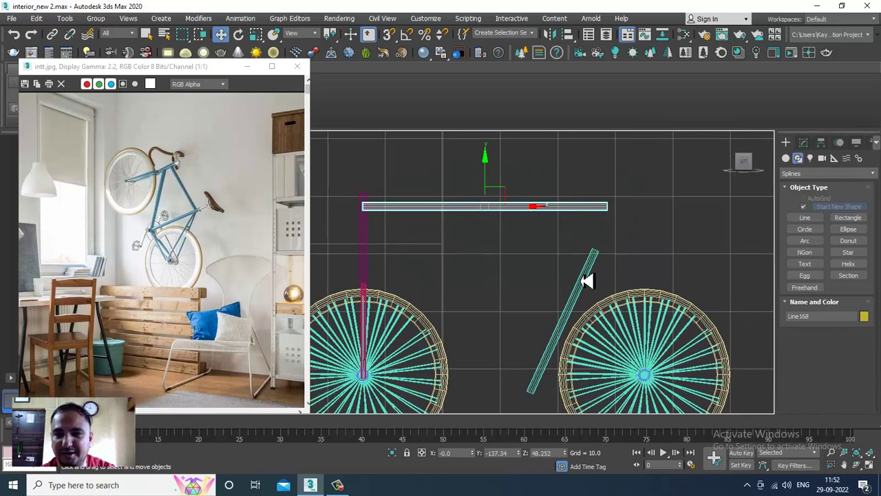
click(594, 256)
drag(581, 240, 628, 299)
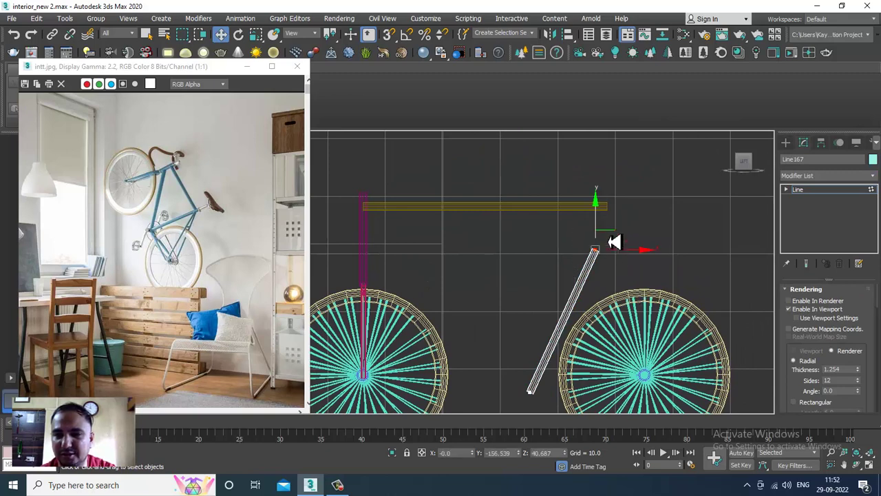
drag(609, 238, 629, 194)
scroll(599, 216, up, 2)
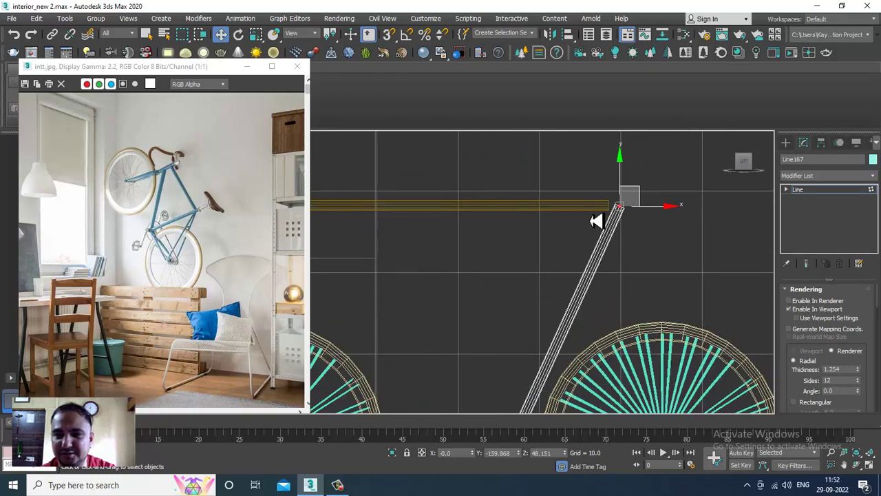
click(821, 193)
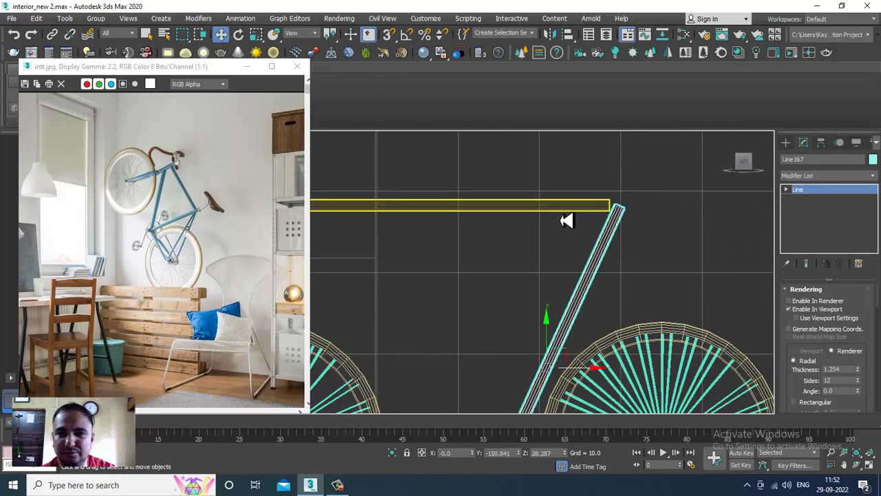
- Extend the top tube's rear end vertex to the top of the seat tube, at Y about -160.36
click(585, 210)
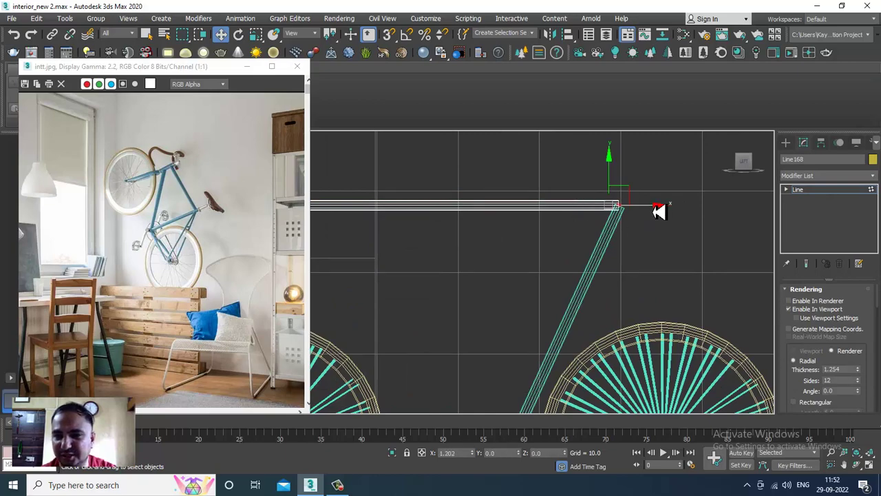
scroll(660, 212, down, 2)
middle_drag(475, 217, 545, 202)
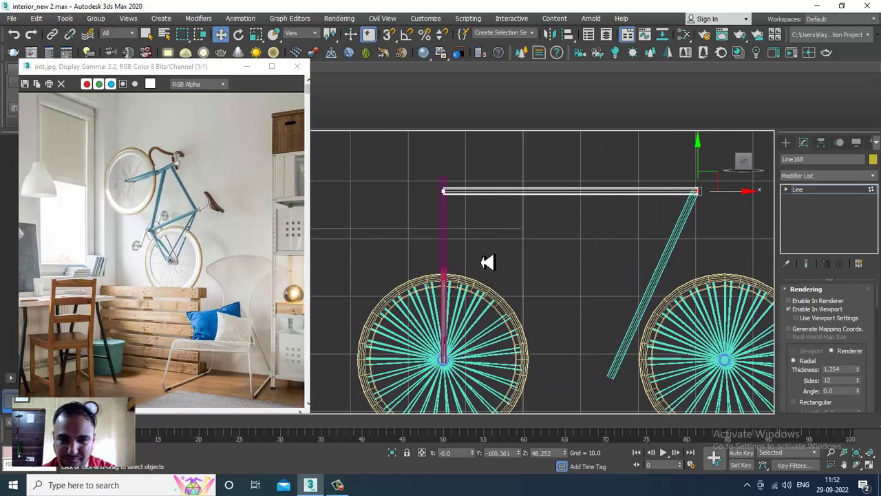
- Draw a diagonal down tube line from the front tube, below the top tube, to the seat tube's lower end
scroll(449, 264, down, 4)
scroll(454, 265, up, 2)
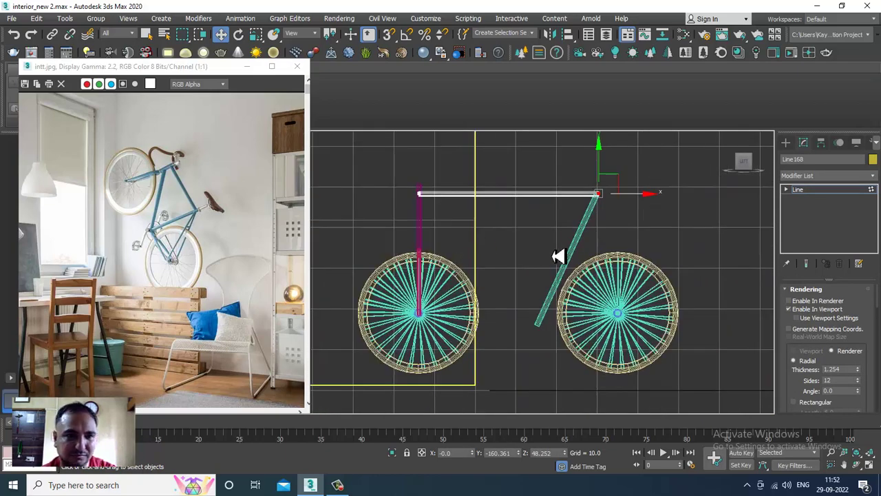
middle_drag(593, 270, 585, 244)
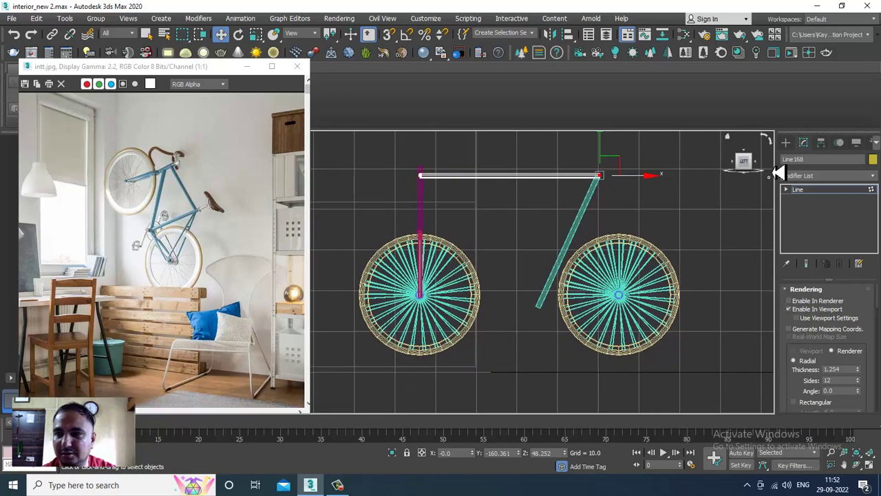
click(785, 143)
click(805, 218)
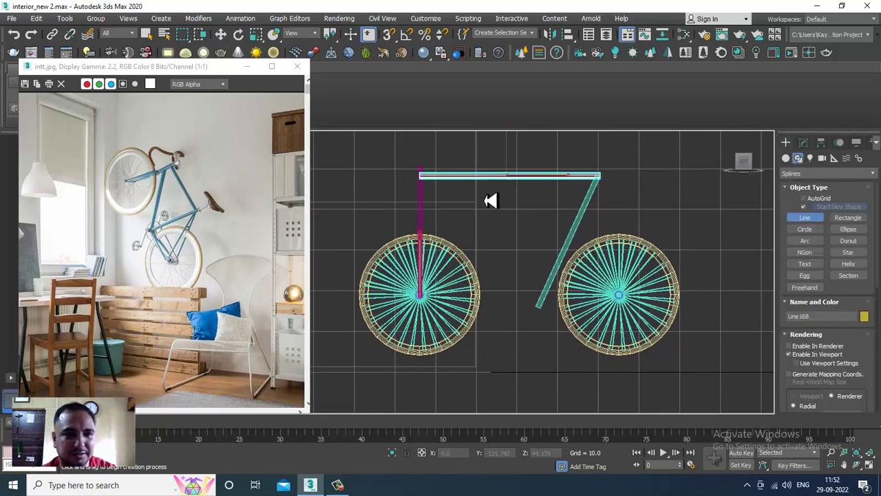
scroll(482, 201, up, 1)
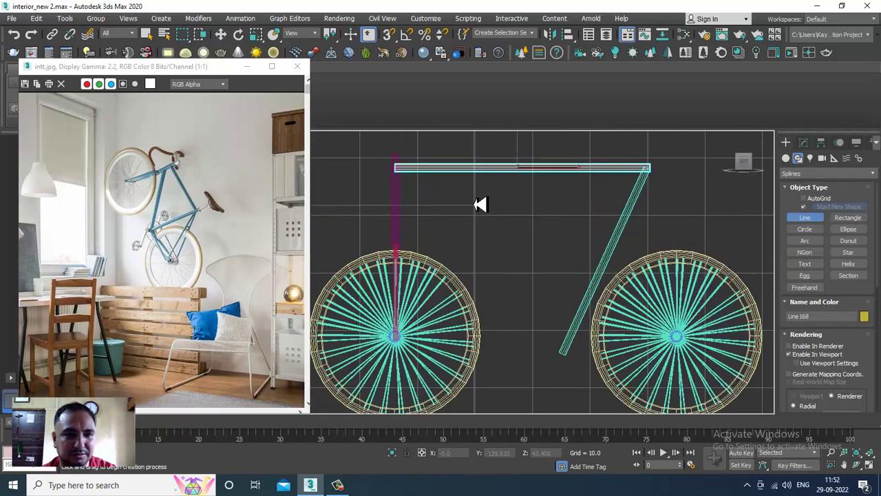
click(394, 211)
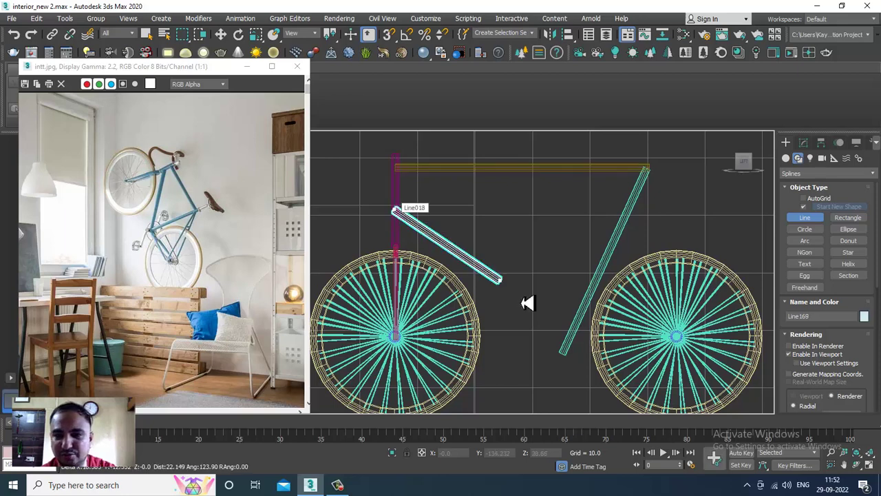
click(560, 348)
right_click(558, 350)
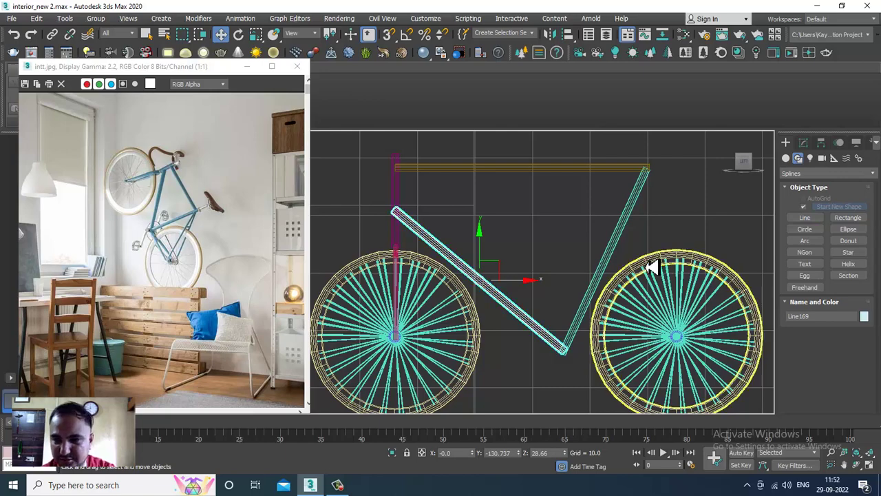
- Select the top tube, seat tube and down tube together in the perspective view
key(alt+w)
right_click(657, 341)
key(alt+w)
scroll(640, 338, down, 4)
alt+middle_drag(639, 338, 528, 244)
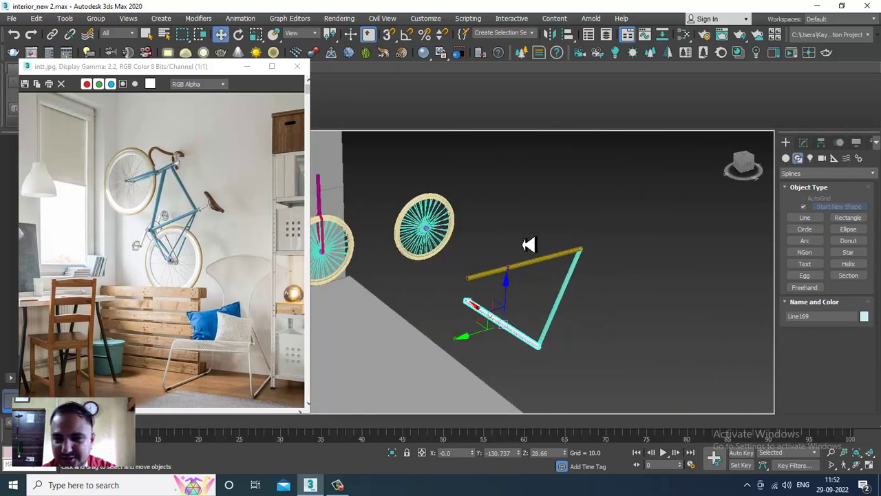
click(632, 390)
alt+middle_drag(632, 390, 616, 274)
drag(572, 179, 649, 236)
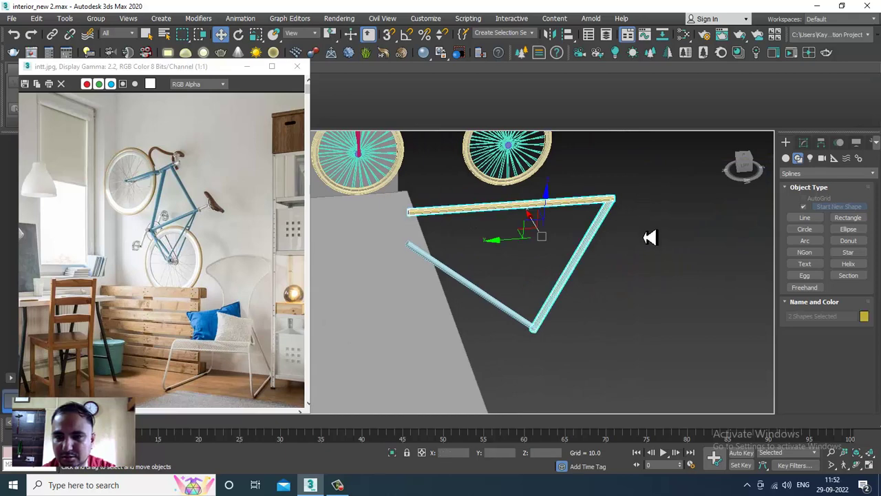
click(634, 218)
click(605, 205)
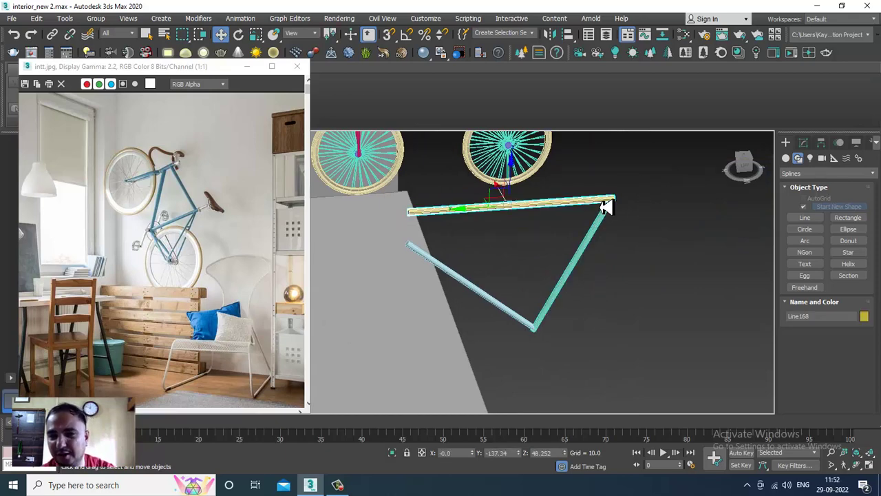
ctrl+drag(597, 387, 597, 386)
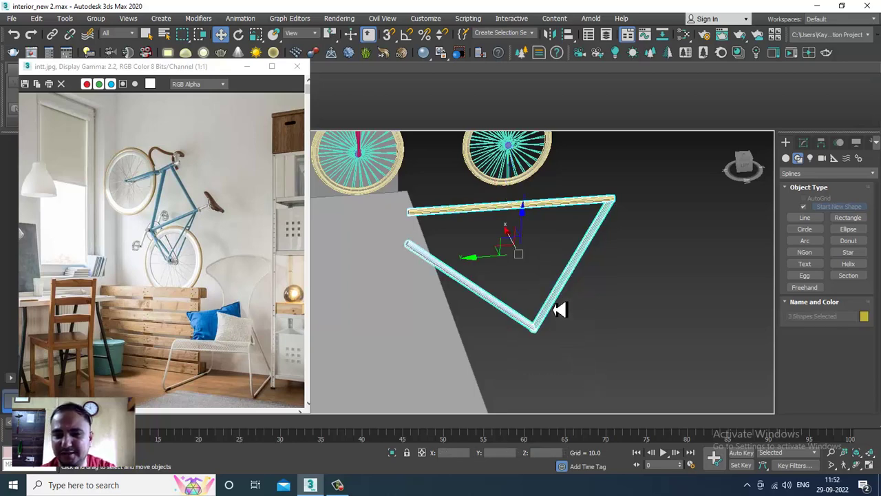
alt+middle_drag(606, 304, 511, 315)
alt+middle_drag(595, 290, 566, 281)
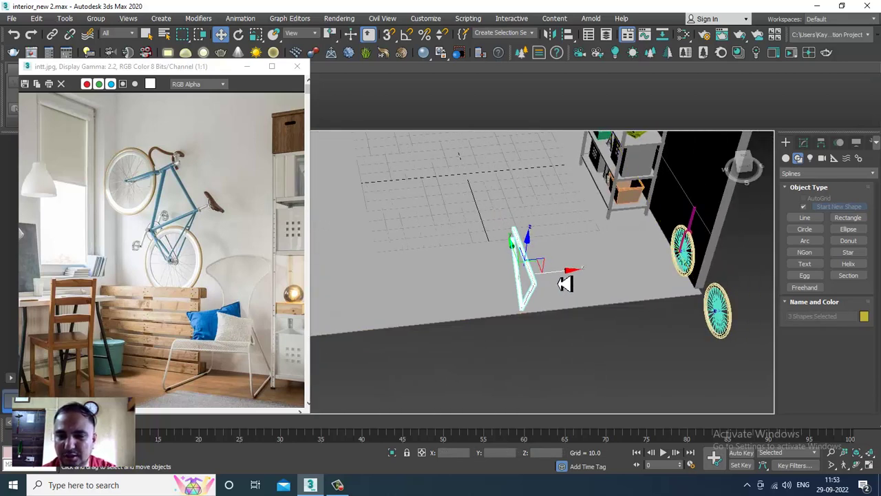
- Move the three selected frame tubes along X into line with the bicycle's wheels and front tube
key(alt+w)
key(alt+w)
scroll(537, 262, down, 6)
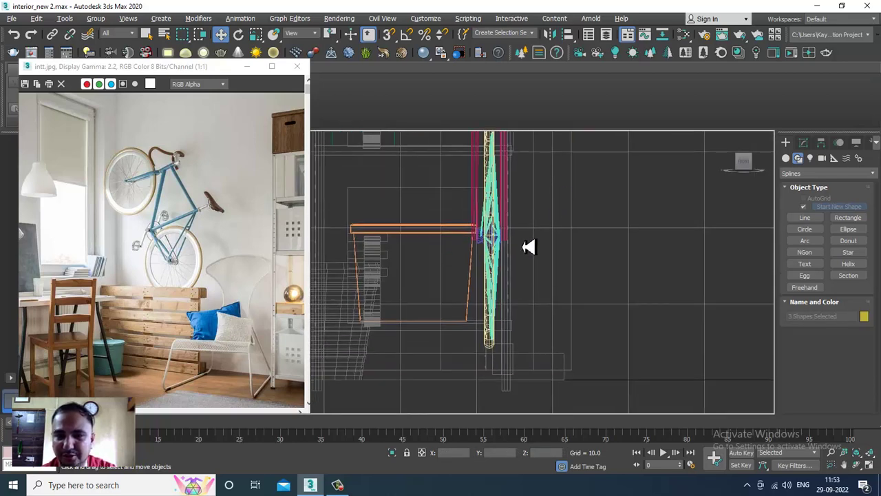
alt+middle_drag(530, 277, 390, 257)
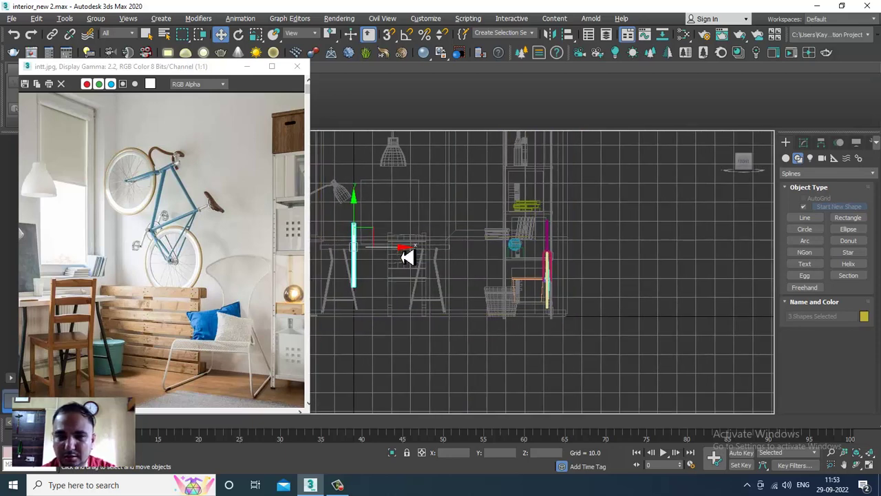
drag(406, 255, 597, 273)
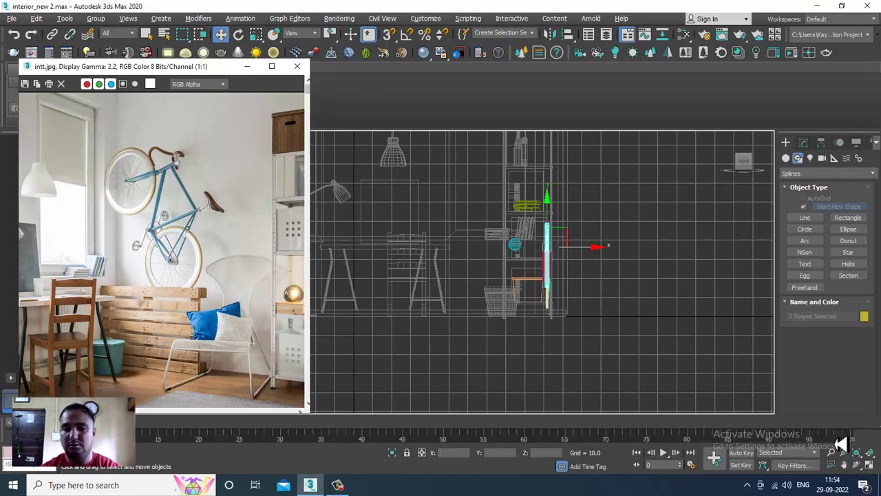
scroll(567, 246, up, 4)
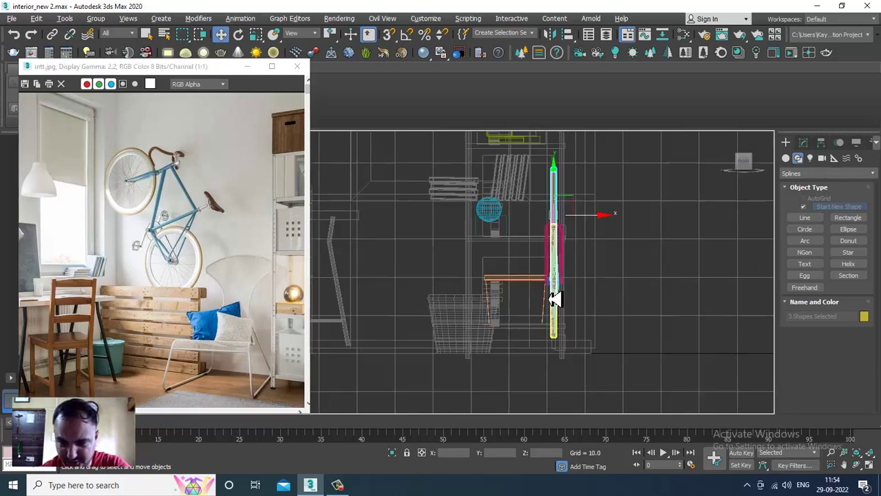
key(alt+w)
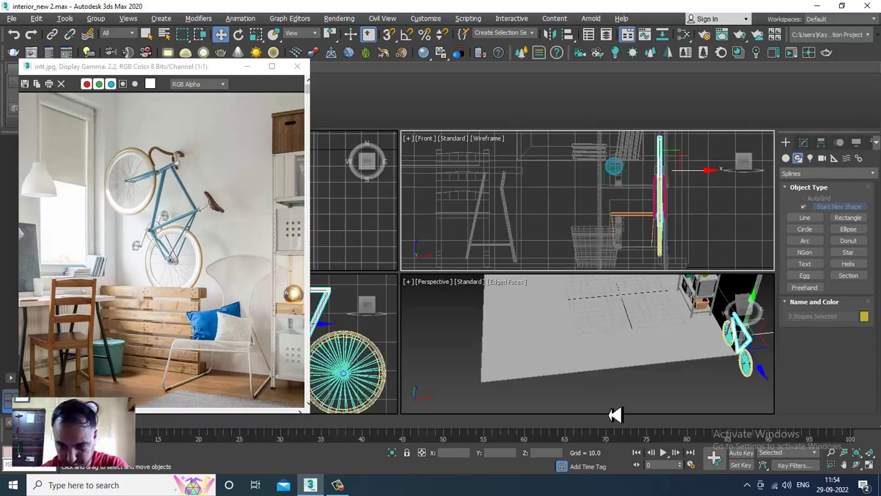
middle_drag(713, 358, 649, 252)
key(alt+w)
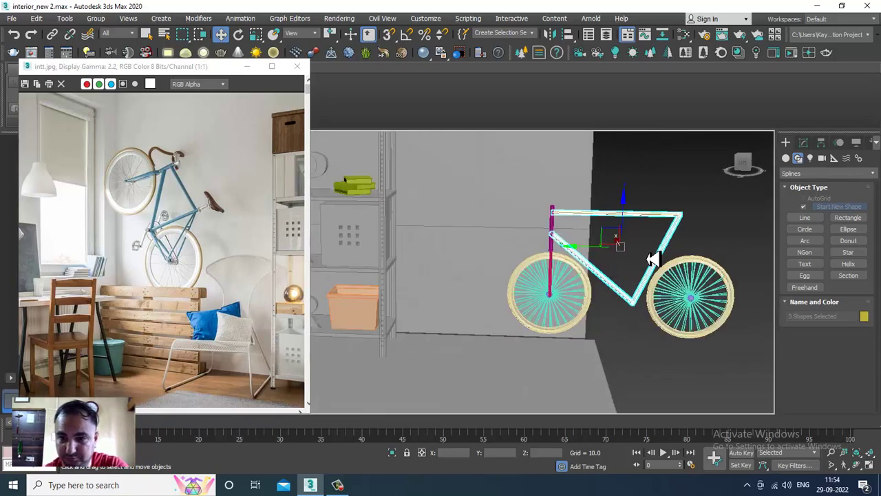
- Draw a slanted line about 13 units long in the front view, from the wheel's upper rim down to the side of its hub
key(alt+w)
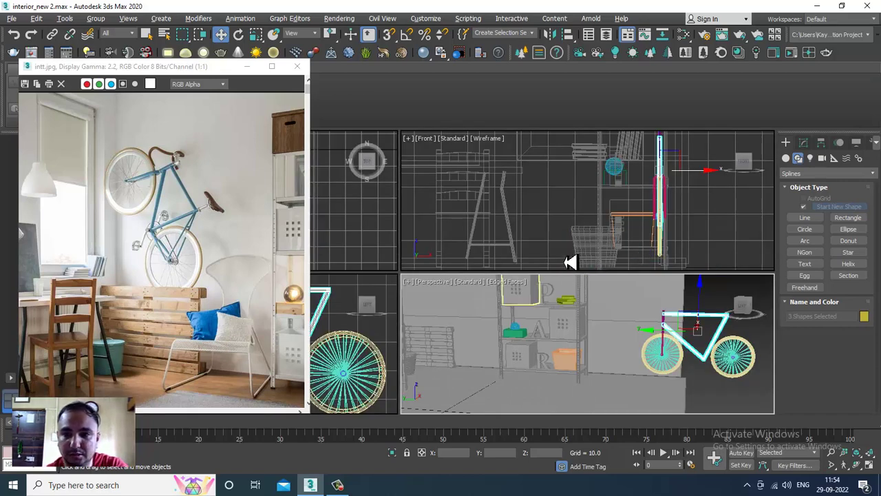
middle_drag(668, 196, 652, 189)
key(alt+w)
middle_drag(562, 253, 594, 222)
scroll(591, 201, up, 5)
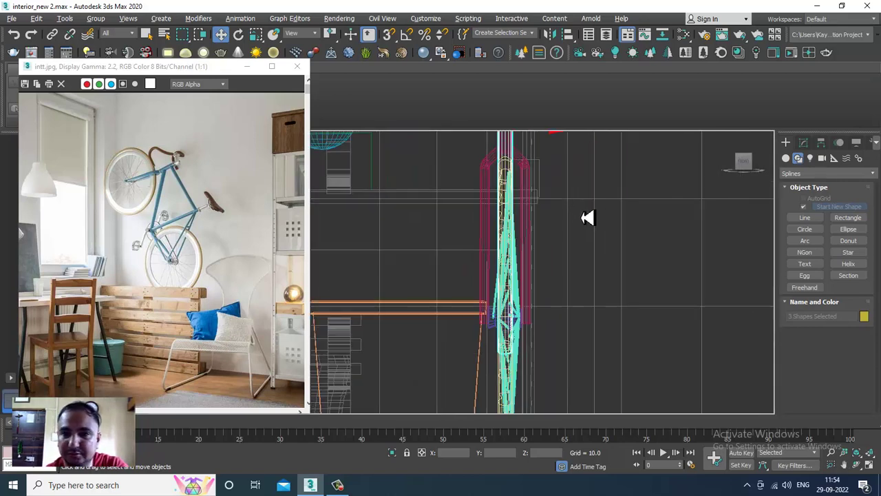
click(805, 217)
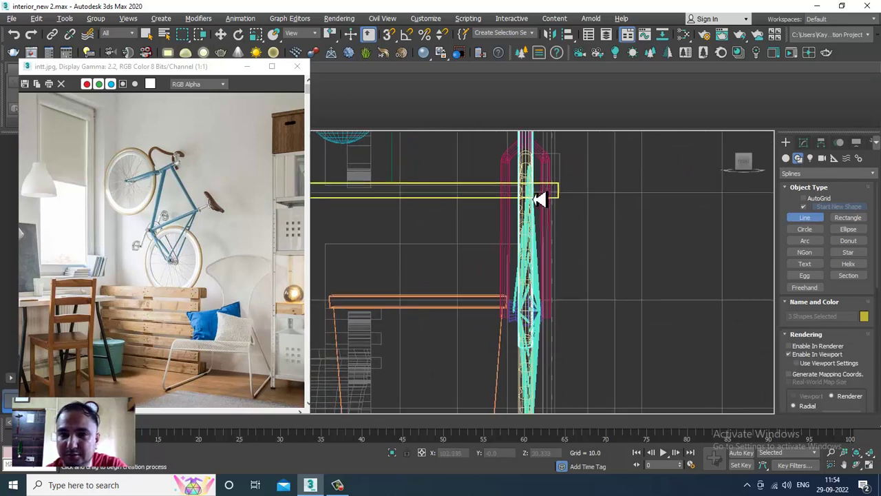
click(530, 172)
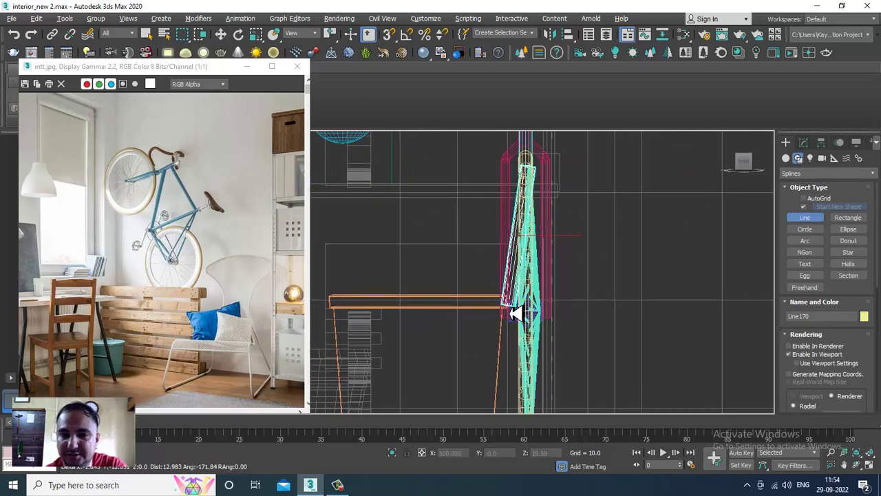
click(515, 314)
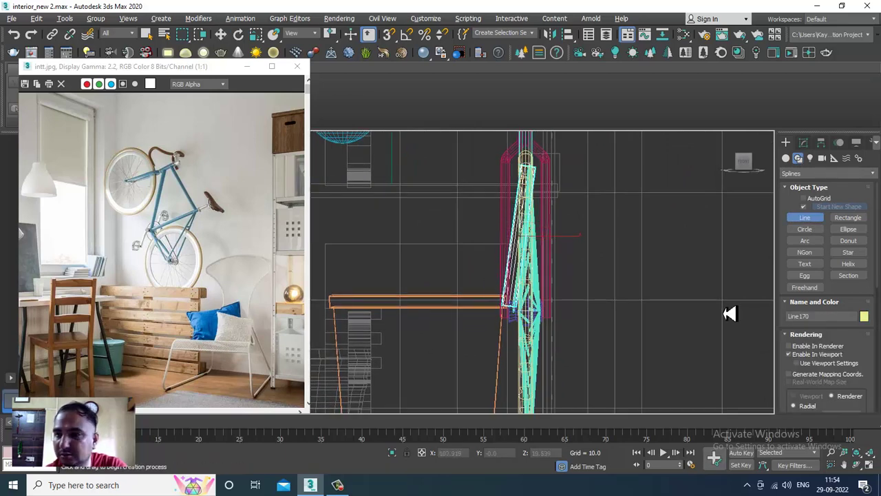
right_click(728, 311)
- Set the new slanted line's radial thickness to 0.263
click(803, 143)
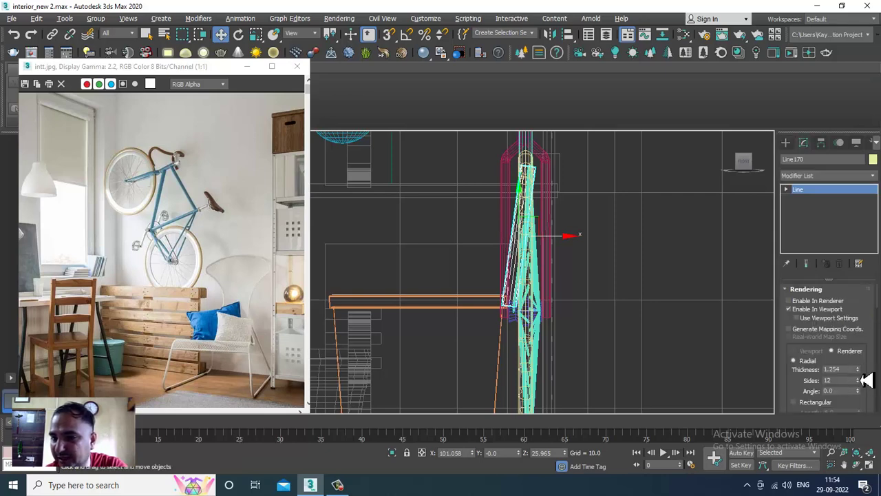
drag(866, 379, 669, 350)
key(alt+w)
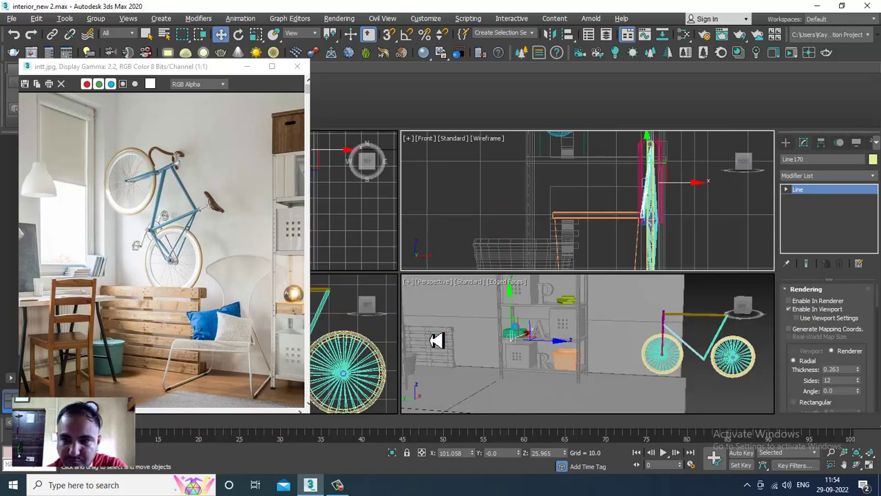
scroll(614, 199, up, 2)
key(alt+w)
scroll(561, 240, up, 4)
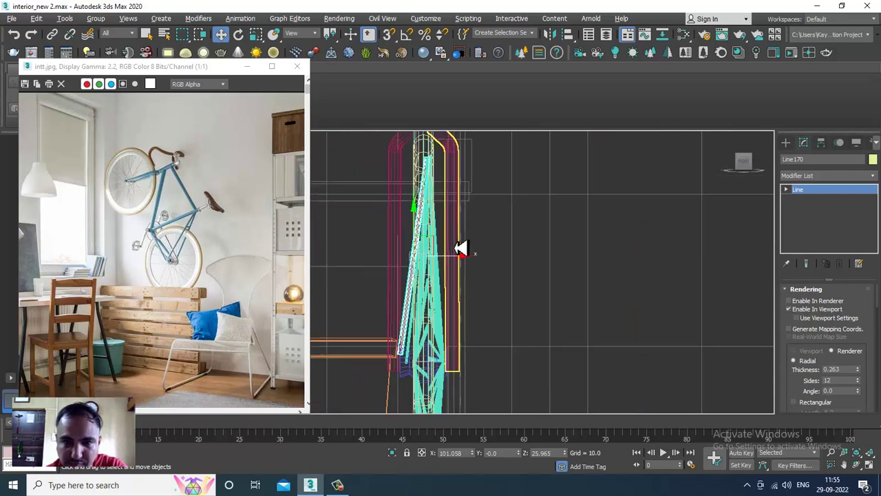
- Shift the thin line sideways to X about 101.27 in the front view, beside the wheel hub
middle_drag(460, 247, 477, 249)
drag(483, 254, 487, 254)
key(1)
middle_drag(483, 163, 529, 152)
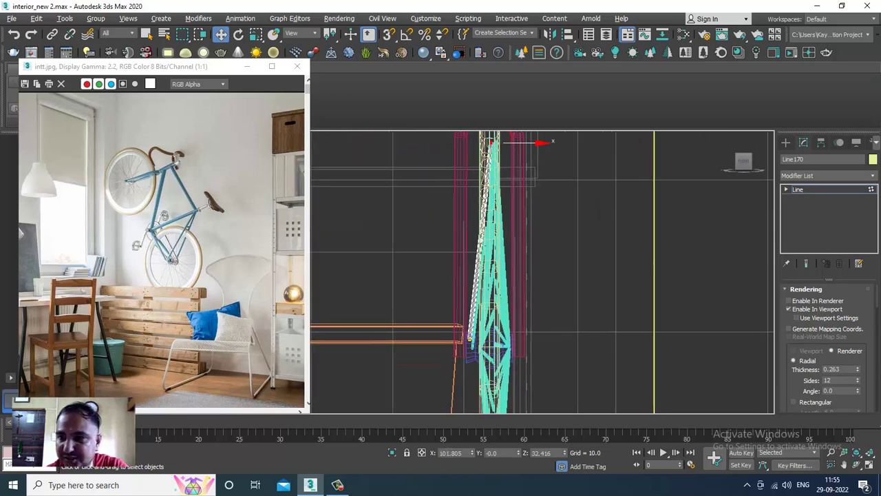
click(814, 195)
- Move the thin line along Y to the rear wheel, to Y about -164.87
key(alt+w)
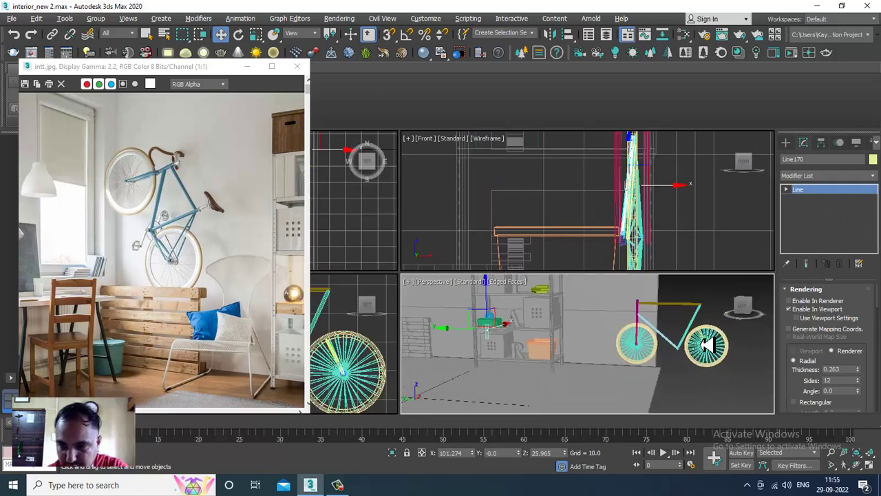
key(alt+w)
alt+middle_drag(621, 301, 570, 305)
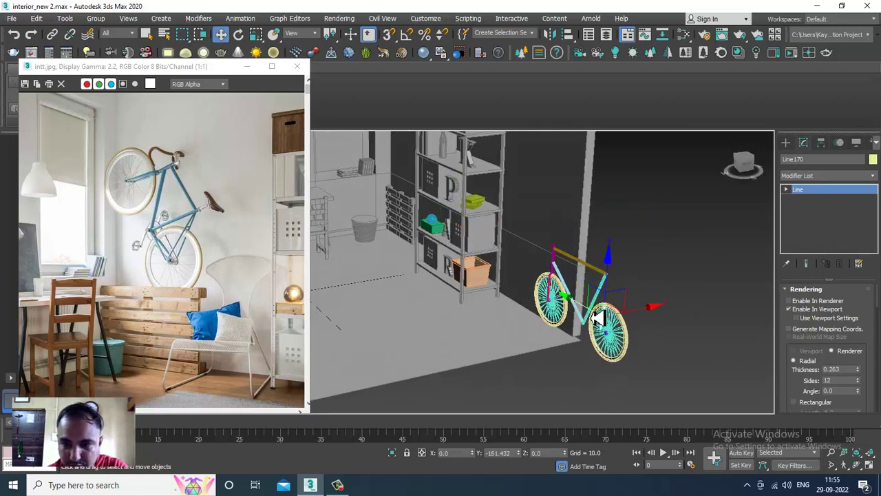
scroll(604, 317, up, 3)
alt+middle_drag(606, 315, 587, 293)
- Extend the stay's upper vertex toward the seat tube's top, to Y about -161.05 and Z about 47.37, with thickness 0.873
scroll(611, 355, up, 2)
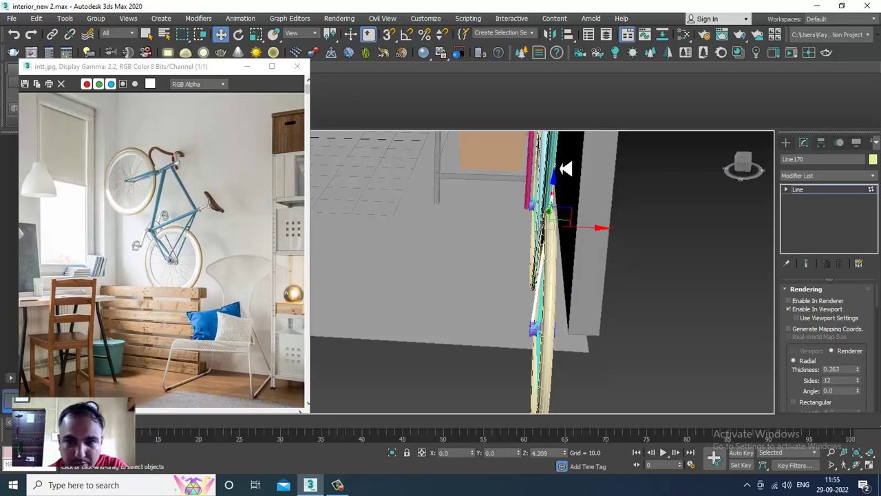
alt+middle_drag(566, 168, 585, 252)
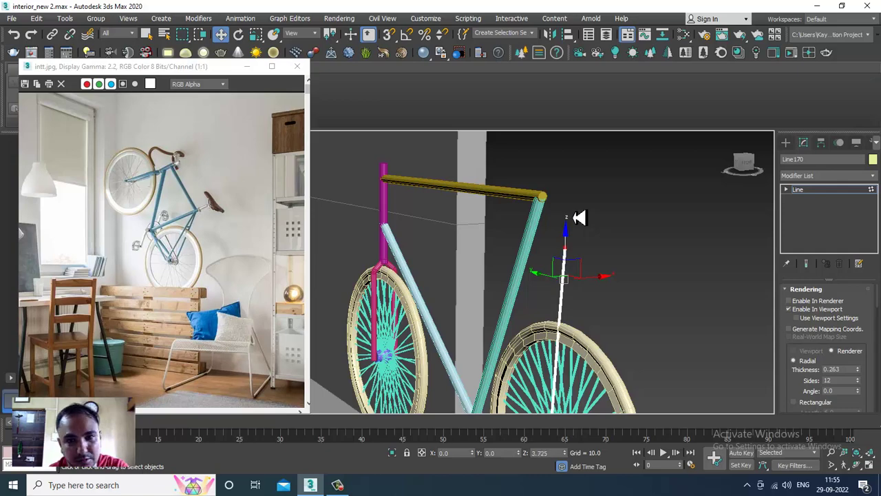
mouse_move(578, 178)
alt+middle_down()
mouse_move(602, 252)
mouse_move(594, 238)
mouse_move(615, 230)
mouse_move(584, 218)
mouse_move(568, 295)
mouse_move(611, 246)
mouse_move(659, 236)
mouse_move(615, 236)
mouse_move(583, 188)
alt+middle_up()
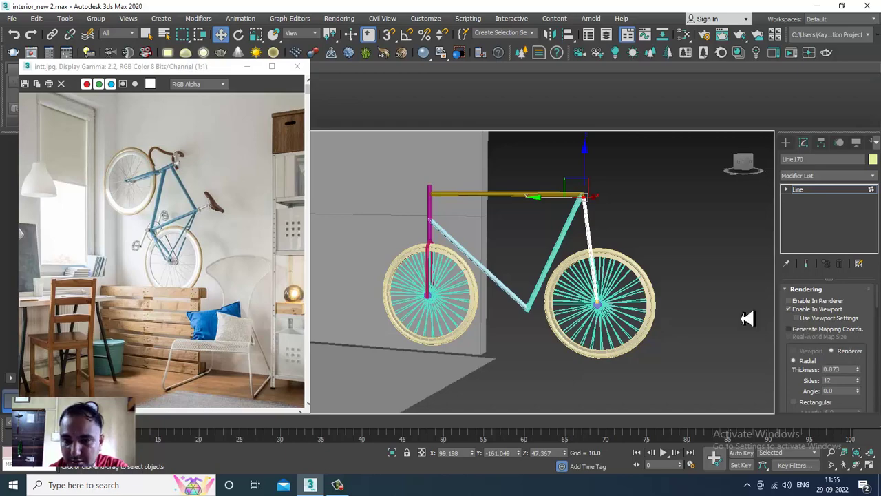
alt+middle_drag(749, 318, 606, 224)
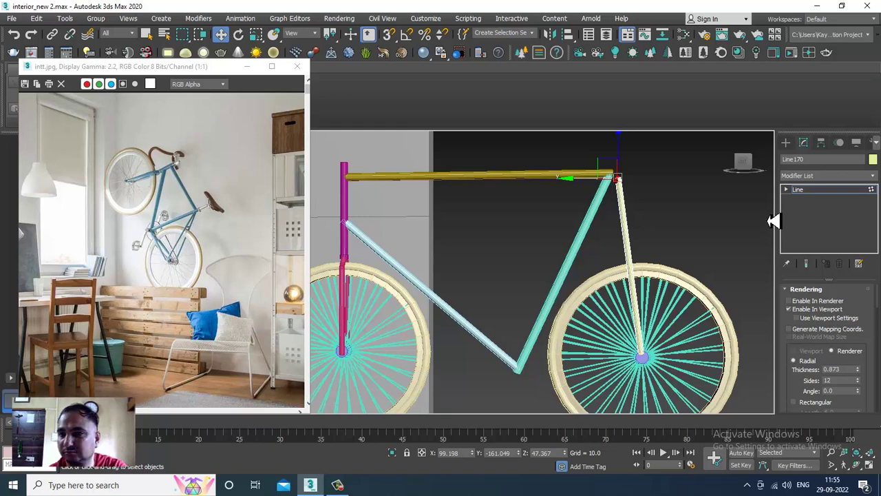
click(836, 193)
- Move the rear stay's upper vertex to X about 101.50, in line with the seat tube, and set the stay's thickness to 0.573
click(587, 233)
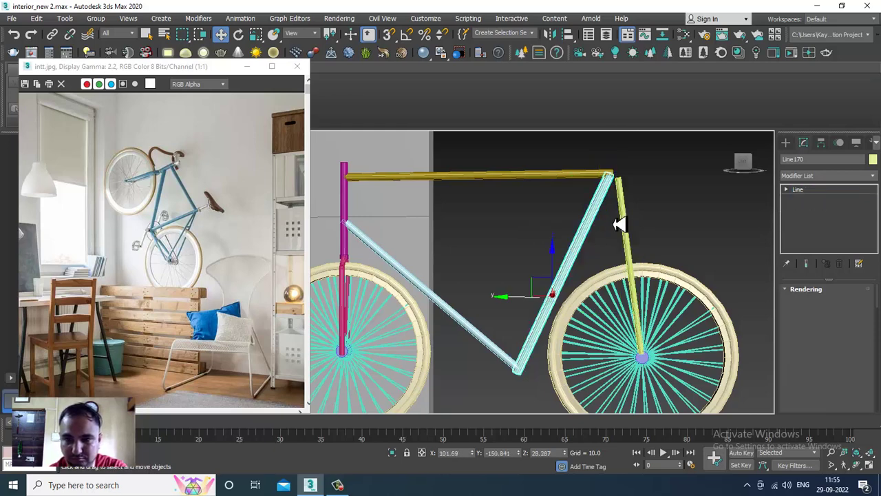
middle_drag(617, 223, 584, 244)
scroll(647, 236, down, 2)
click(625, 200)
key(alt+w)
middle_drag(654, 230, 619, 248)
key(alt+w)
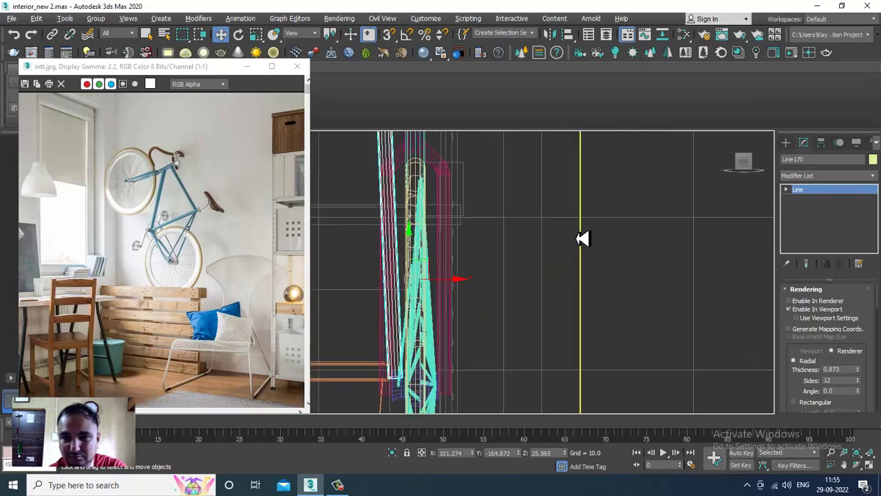
scroll(577, 238, down, 2)
middle_drag(501, 170, 533, 365)
key(1)
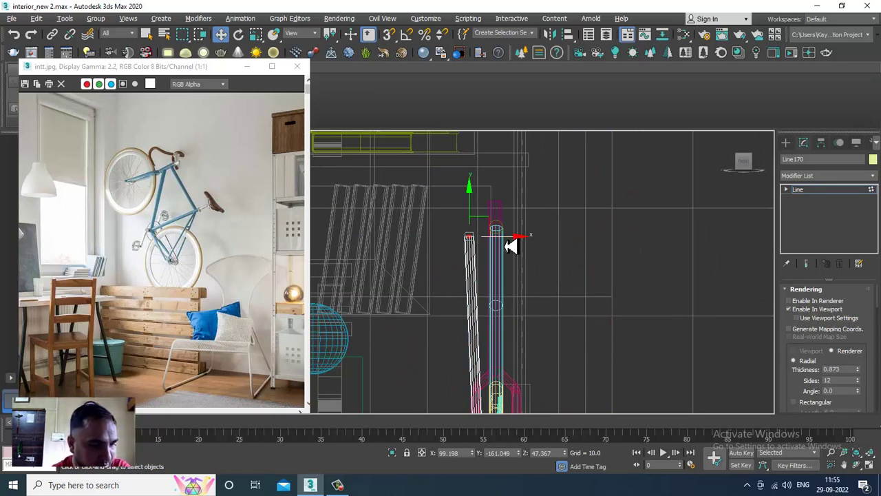
drag(511, 246, 537, 249)
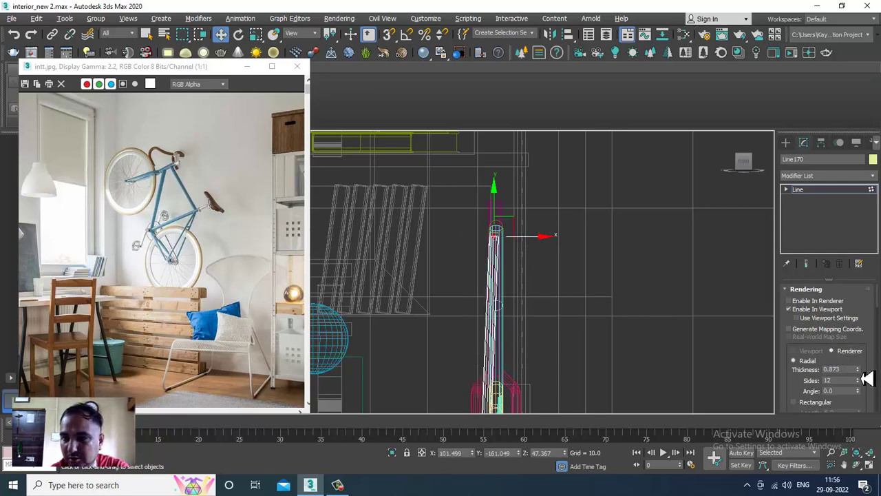
drag(866, 378, 869, 393)
click(811, 192)
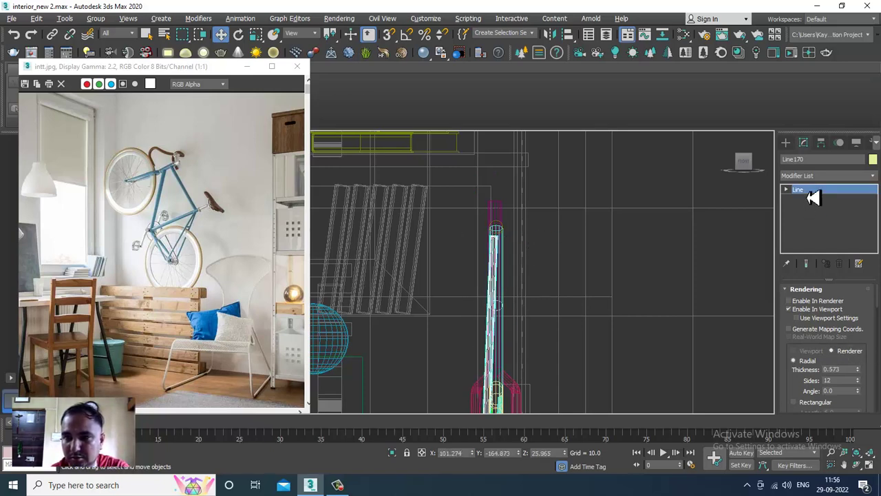
- Move the rear stay's upper vertex along Y by about 1.46 to meet the seat tube under the top tube's end
key(alt+w)
key(alt+w)
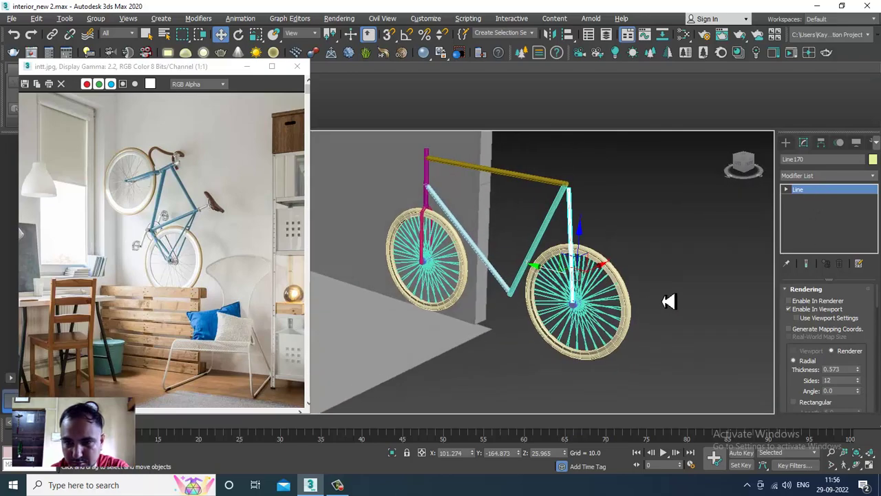
scroll(647, 283, up, 3)
middle_drag(625, 260, 661, 285)
scroll(606, 284, up, 4)
scroll(659, 292, down, 3)
scroll(649, 338, down, 4)
scroll(685, 309, up, 3)
scroll(593, 250, up, 3)
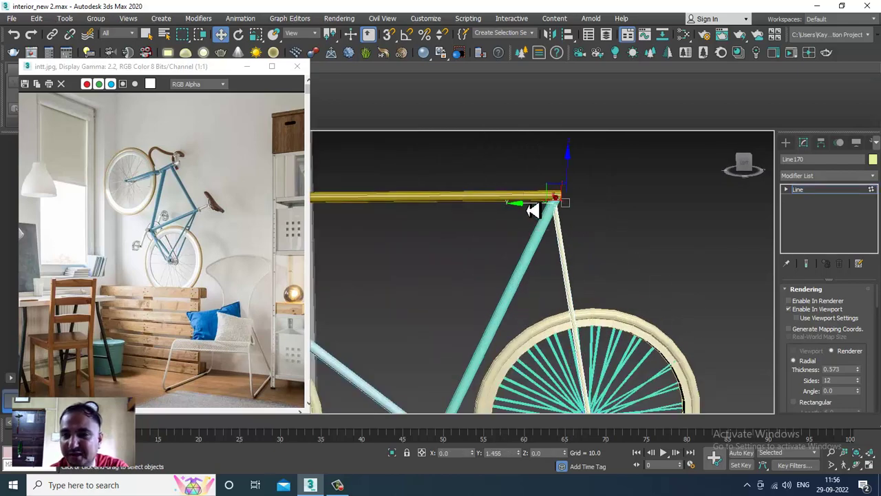
click(826, 190)
- Copy the rear stay to the opposite side of the rear wheel, at X about 102.61
alt+middle_drag(702, 266, 551, 303)
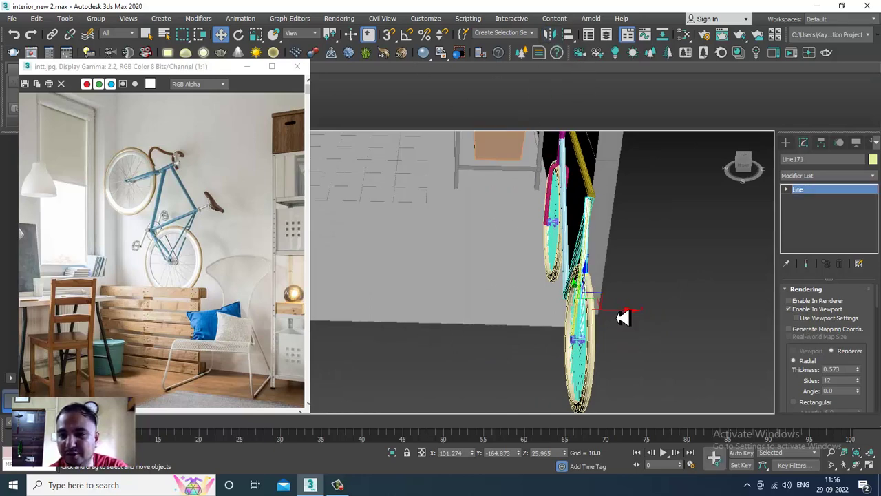
alt+middle_drag(633, 318, 730, 301)
scroll(730, 301, down, 10)
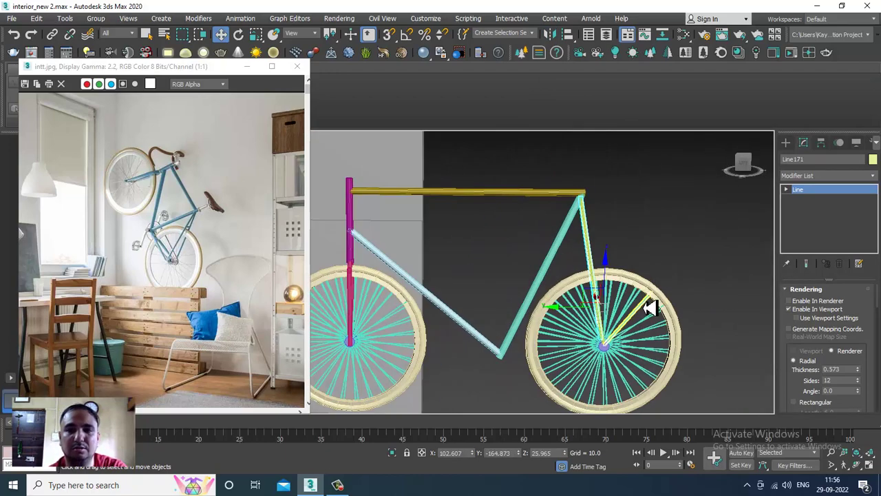
alt+middle_drag(599, 273, 609, 323)
- Examine the whole room and the bicycle against the interior reference photo, shifting the photo window slightly
scroll(620, 324, down, 4)
middle_drag(716, 319, 551, 248)
drag(108, 67, 120, 61)
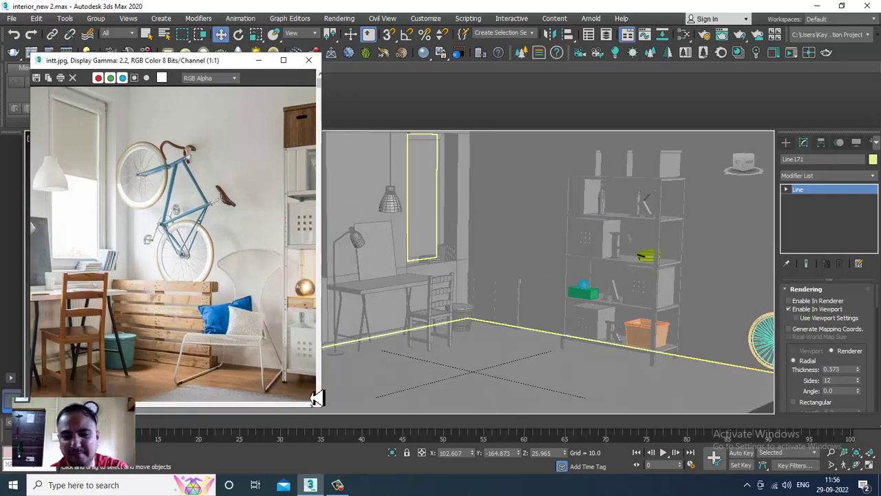
alt+middle_drag(530, 347, 537, 336)
scroll(544, 336, down, 5)
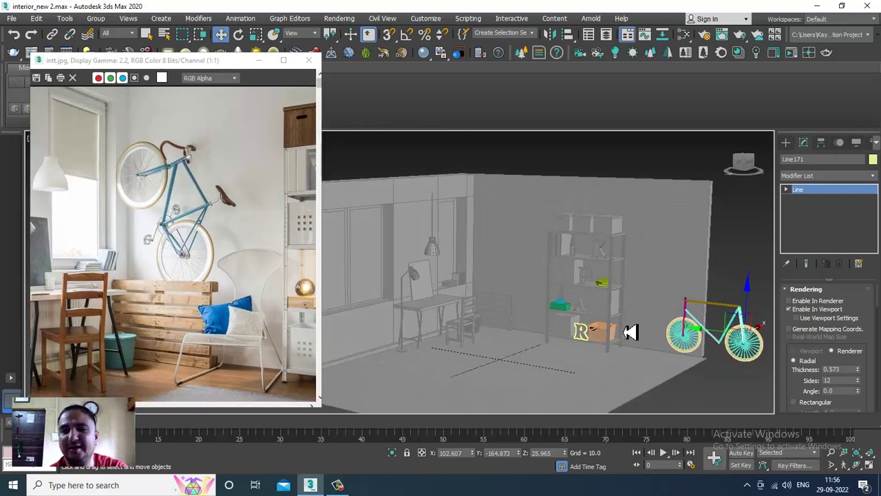
scroll(627, 334, up, 5)
alt+middle_drag(610, 347, 590, 340)
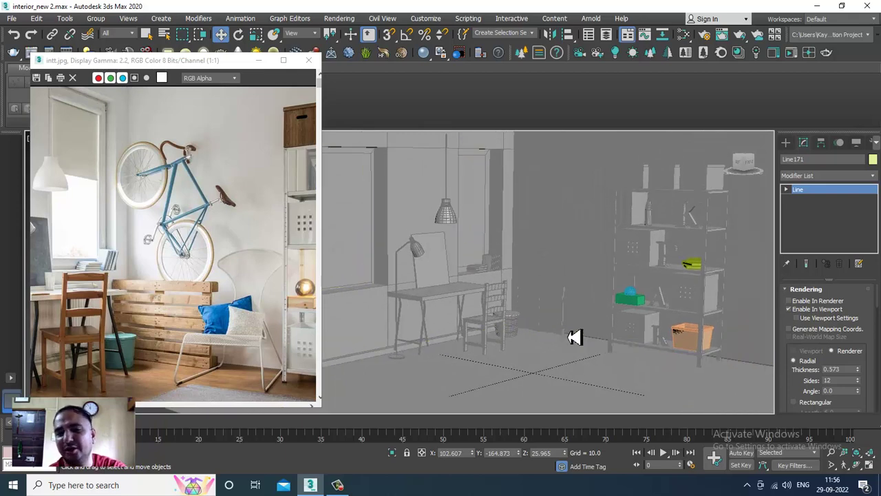